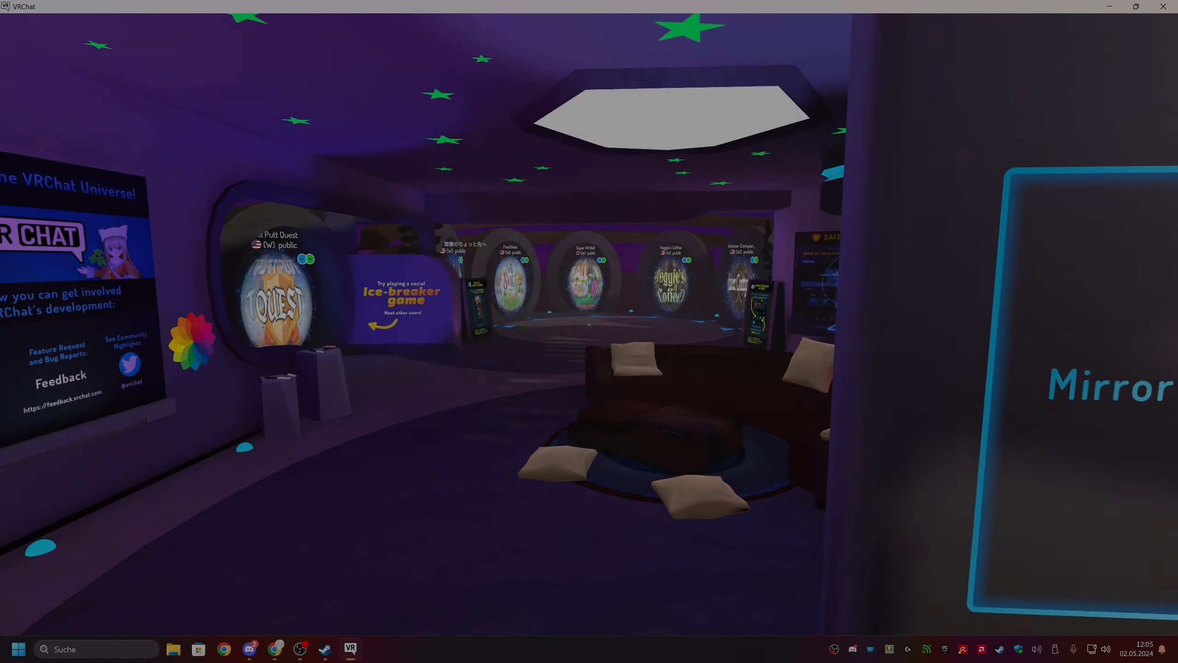
Walk the VRChat avatar to the mirror and examine its appearance and movement in the reflection.
{"action": "key", "text": "w"}
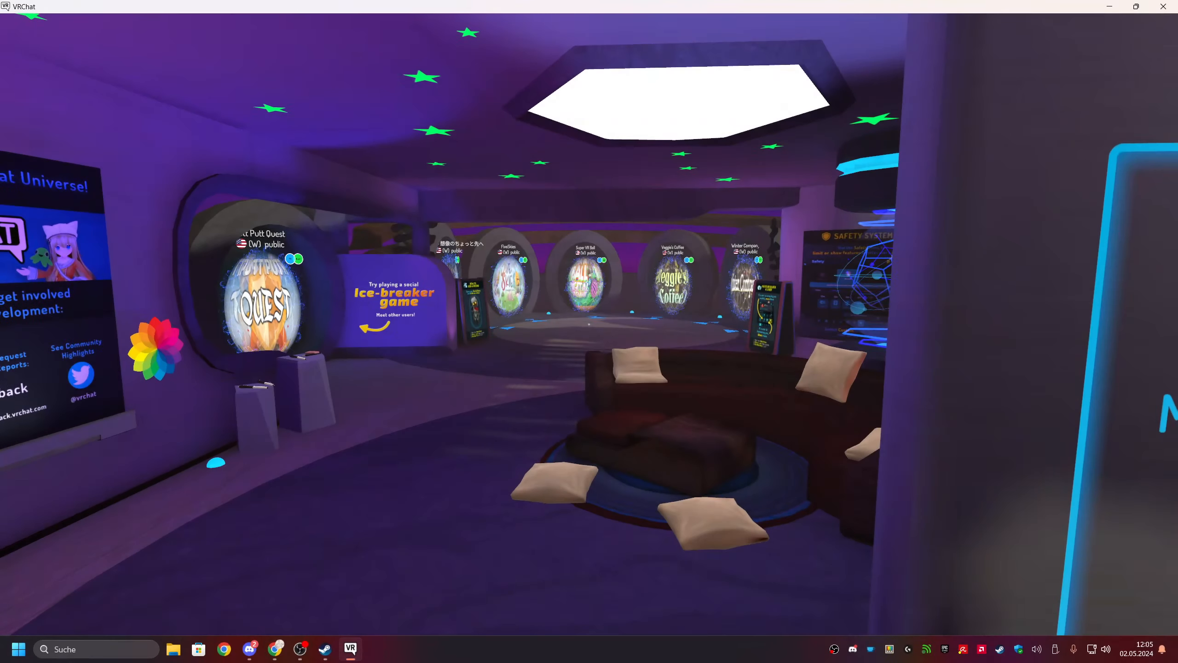
{"action": "key", "text": "d"}
{"action": "key", "text": "d"}
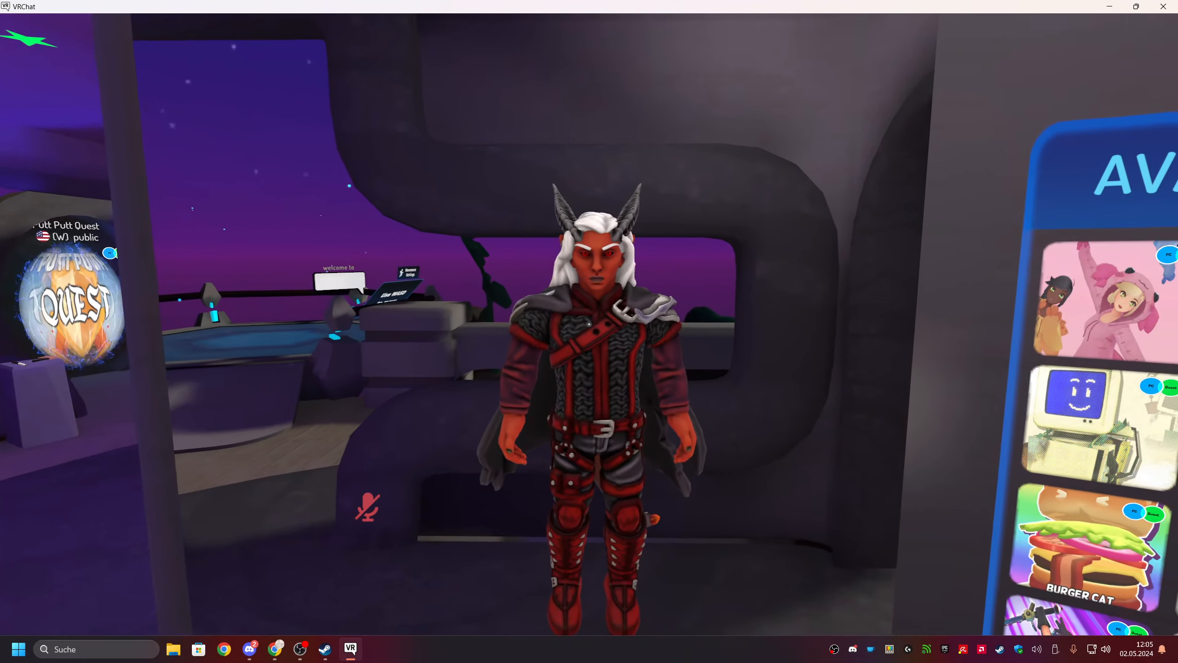
{"action": "key", "text": "d"}
{"action": "key", "text": "w"}
{"action": "key", "text": "a"}
{"action": "key", "text": "a"}
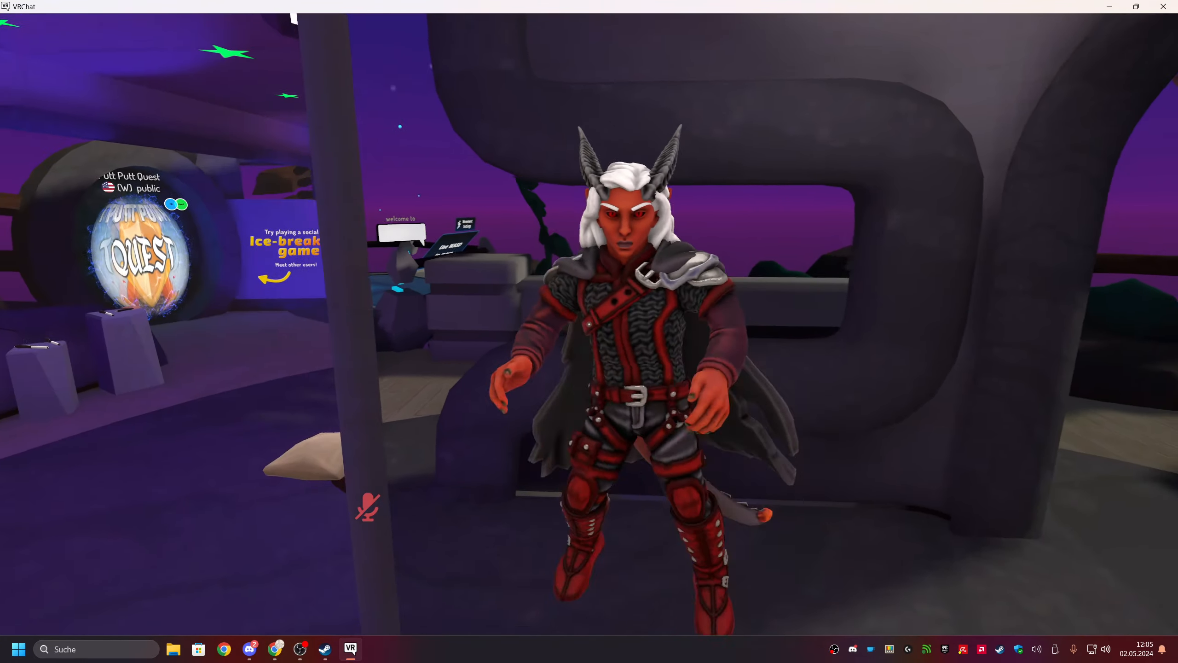
{"action": "key", "text": "d"}
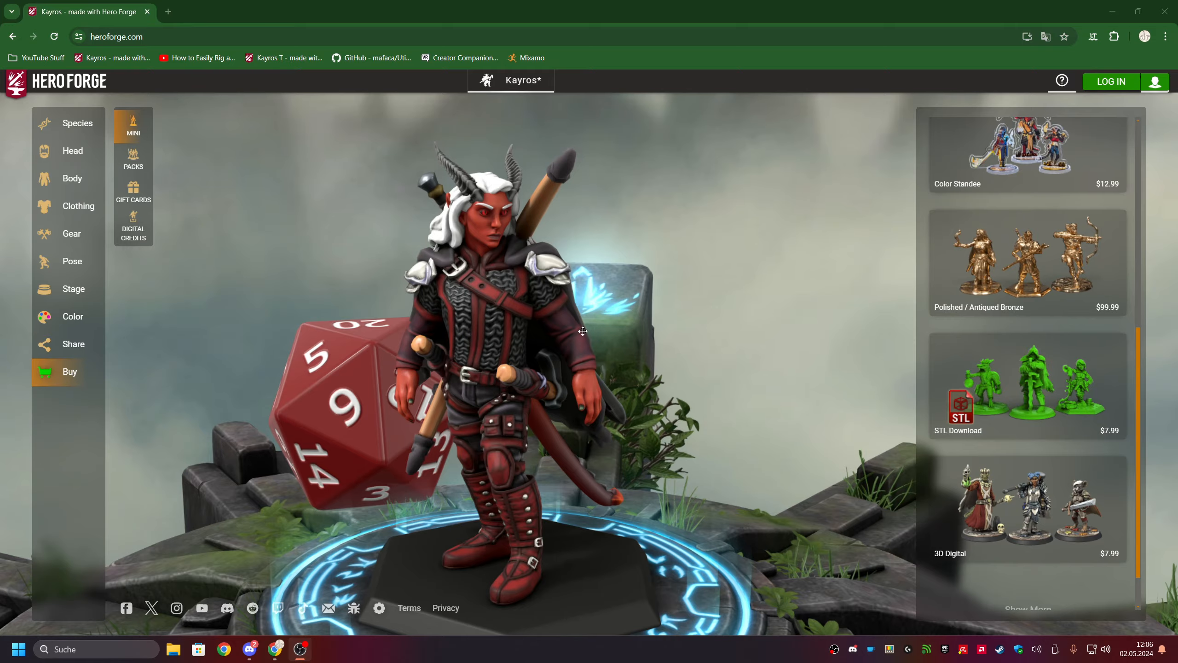
Watch the opening of the YouTube video "How to Easily Rig a HeroForge model", pause it and check its description.
{"action": "left_click_drag", "start_coordinate": [527, 316], "coordinate": [491, 305]}
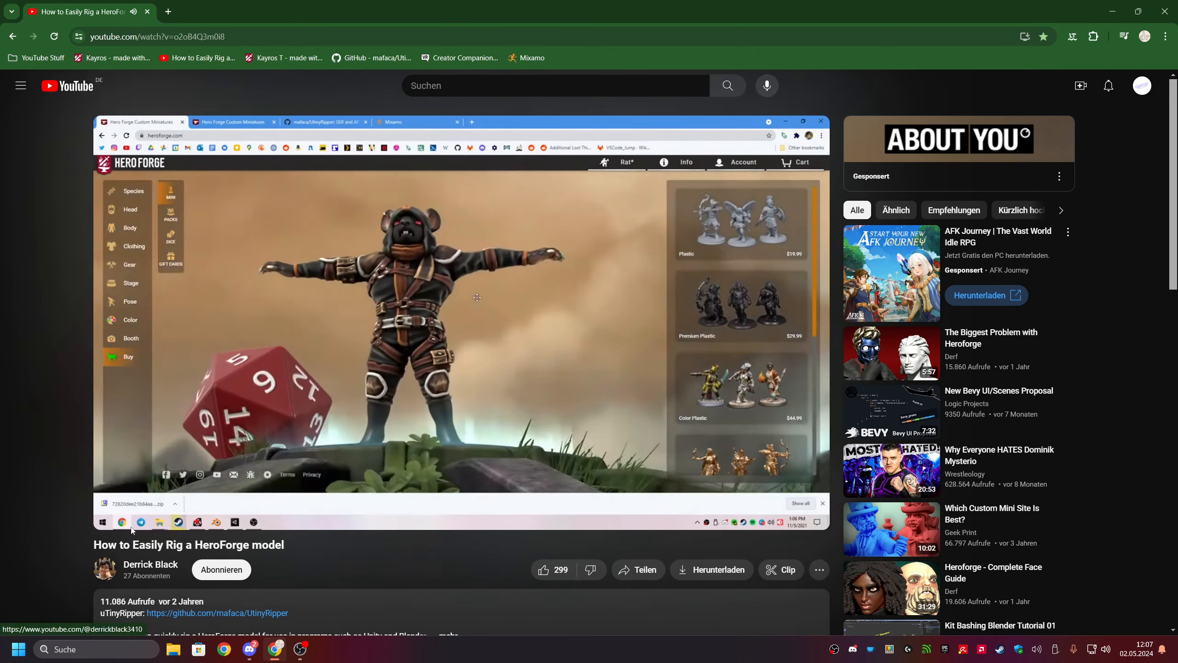
{"action": "left_click_drag", "start_coordinate": [188, 515], "coordinate": [209, 515]}
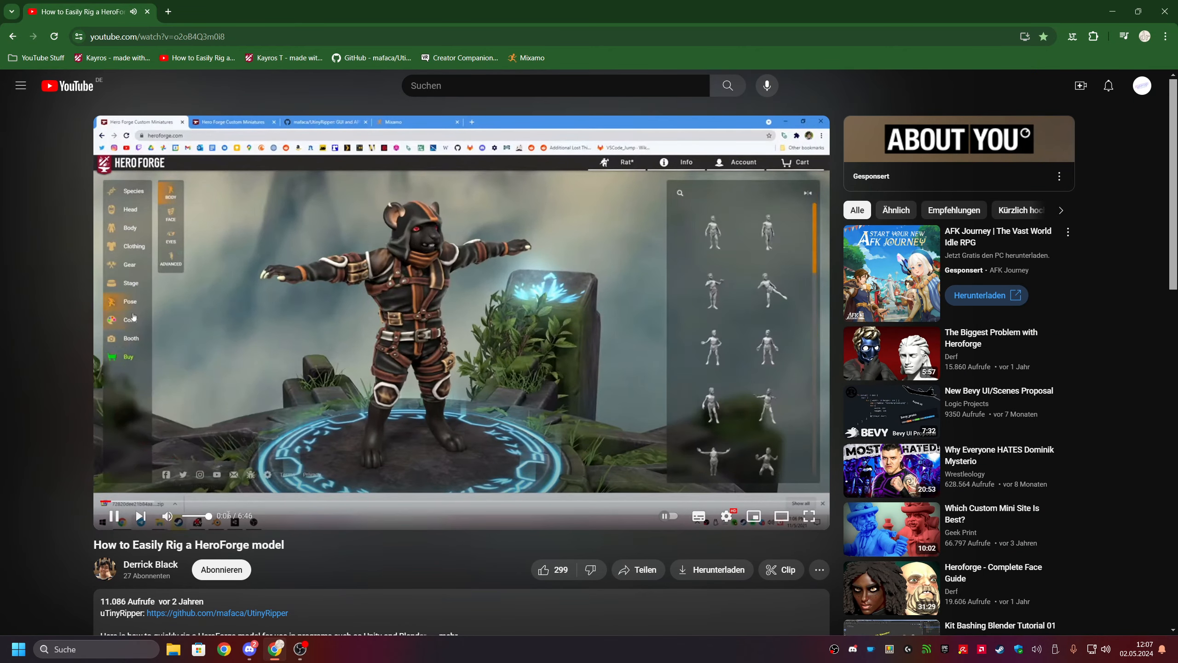
{"action": "left_click", "coordinate": [346, 421]}
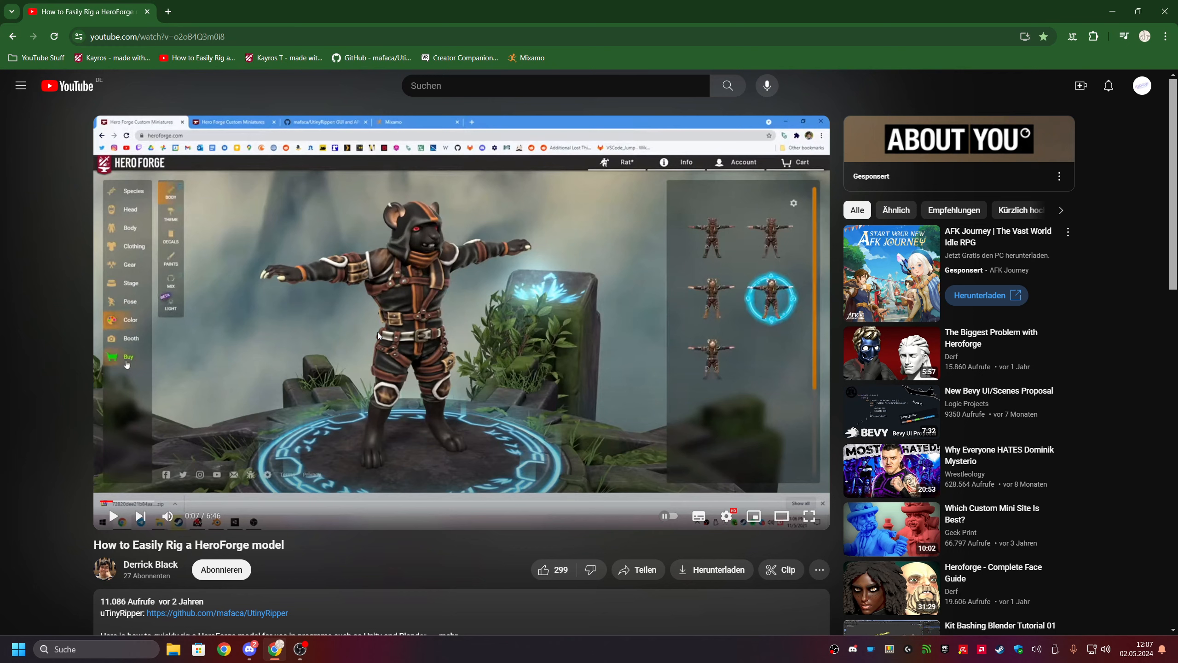
{"action": "scroll", "coordinate": [371, 343], "scroll_direction": "down", "scroll_amount": 3}
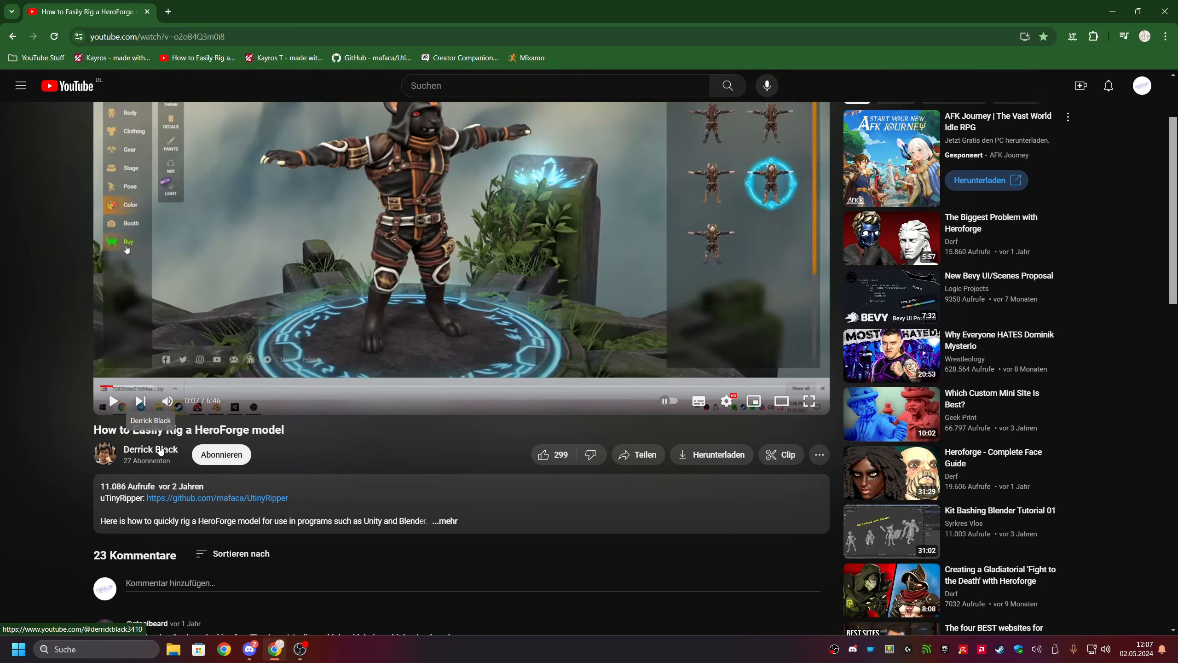
{"action": "scroll", "coordinate": [343, 390], "scroll_direction": "up", "scroll_amount": 3}
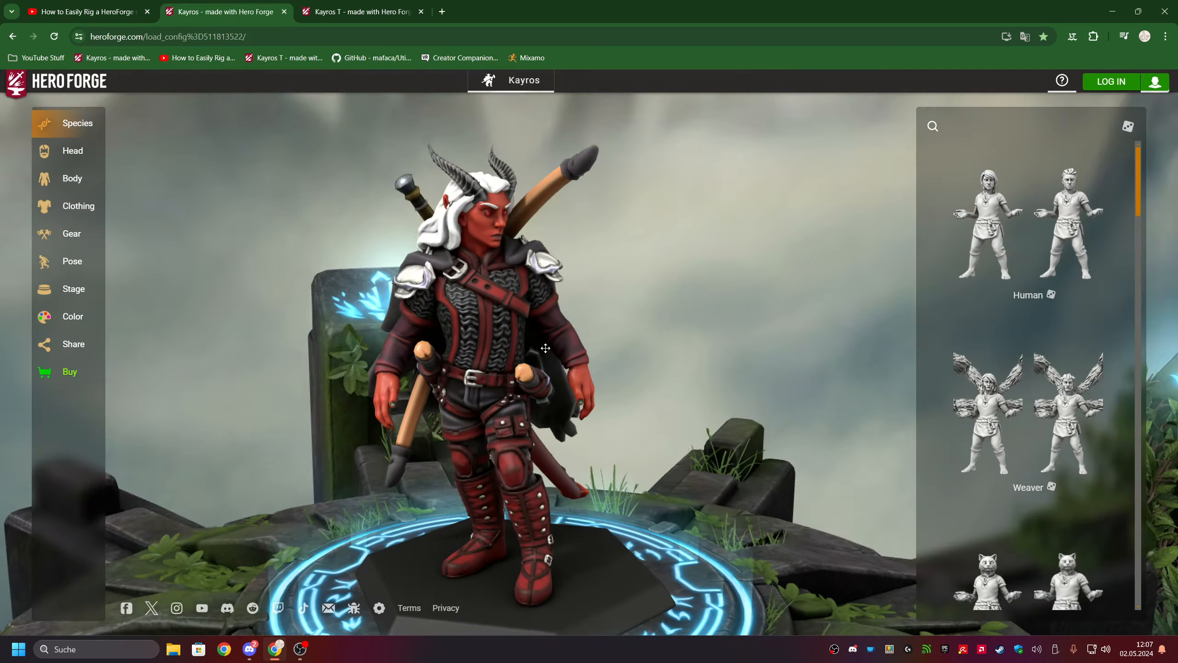
Switch from the Kayros model to the T-posed Kayros T model and close the original Kayros page.
{"action": "left_click_drag", "start_coordinate": [545, 348], "coordinate": [396, 271]}
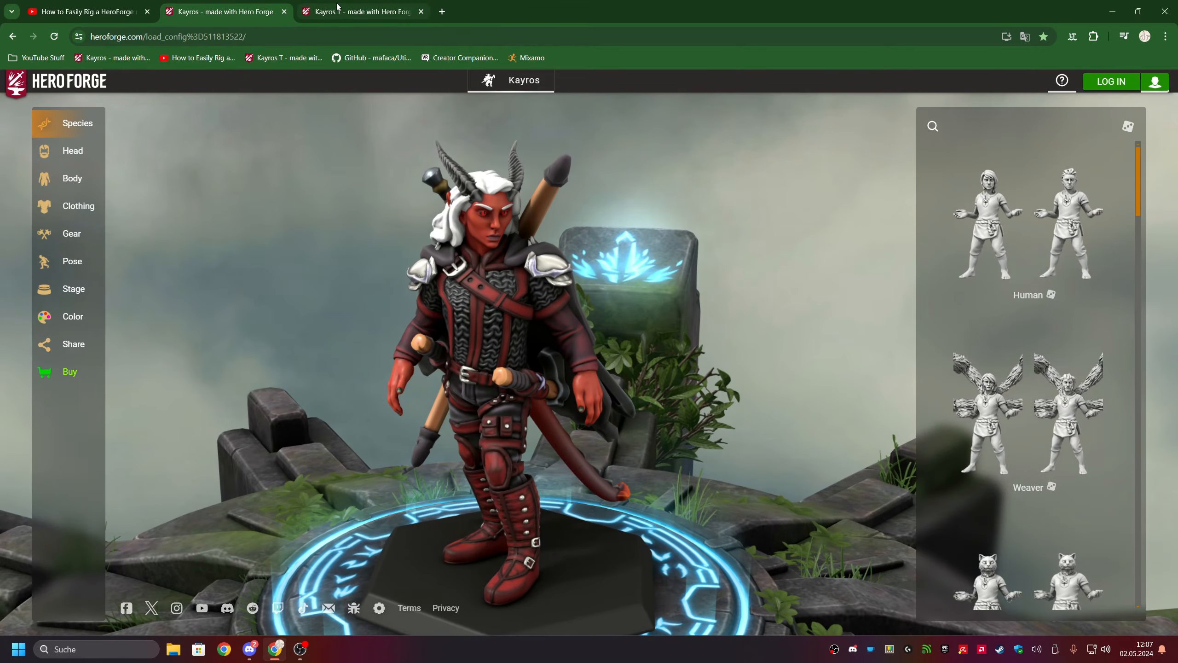
{"action": "left_click", "coordinate": [327, 12]}
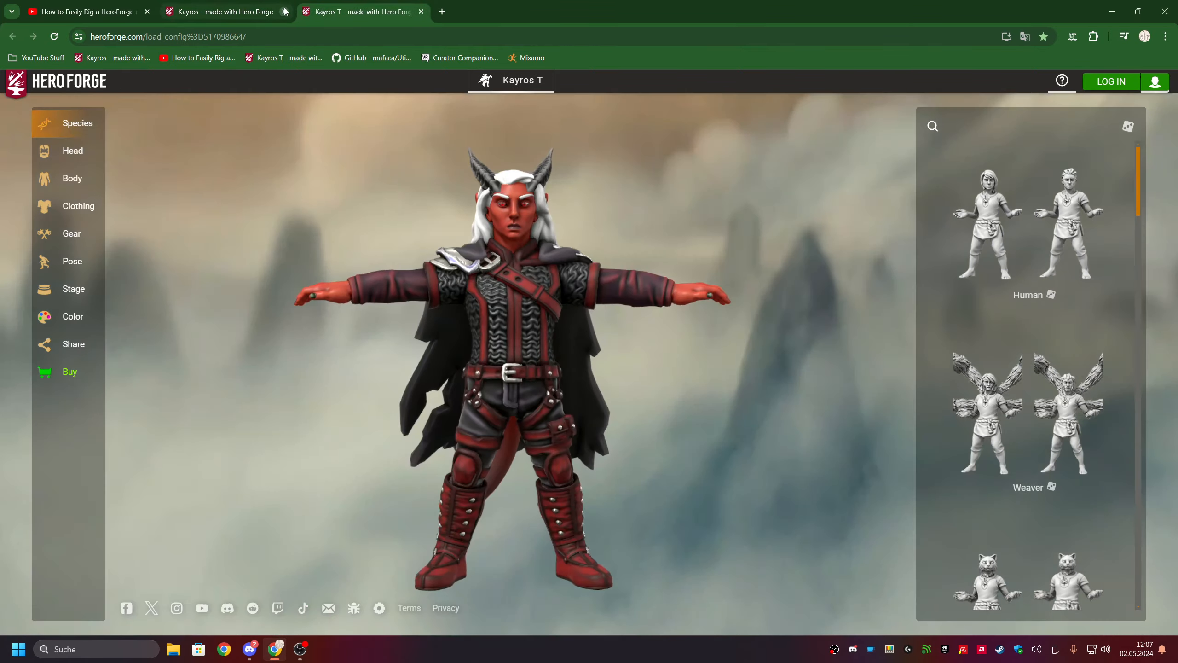
{"action": "left_click", "coordinate": [285, 11]}
{"action": "mouse_move", "coordinate": [278, 308]}
{"action": "left_mouse_down"}
{"action": "mouse_move", "coordinate": [561, 338]}
{"action": "mouse_move", "coordinate": [337, 337]}
{"action": "mouse_move", "coordinate": [293, 304]}
{"action": "left_mouse_up"}
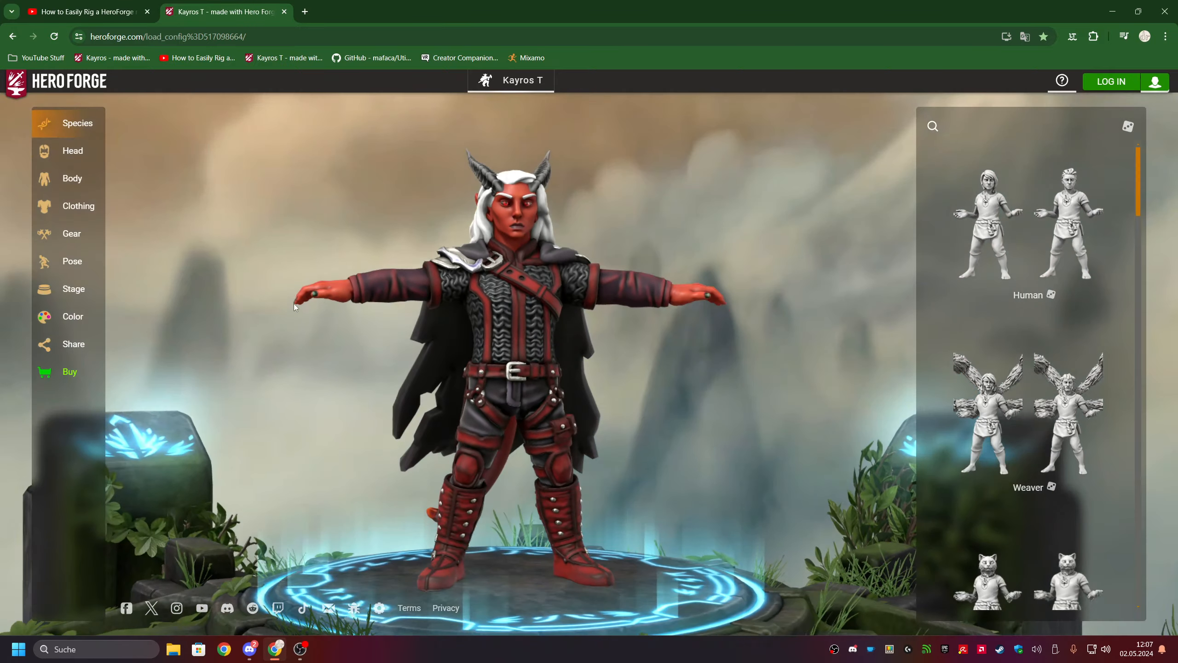
Open the pose options and examine the T-posed figure's right hand and fingers up close from several angles.
{"action": "left_click", "coordinate": [71, 261]}
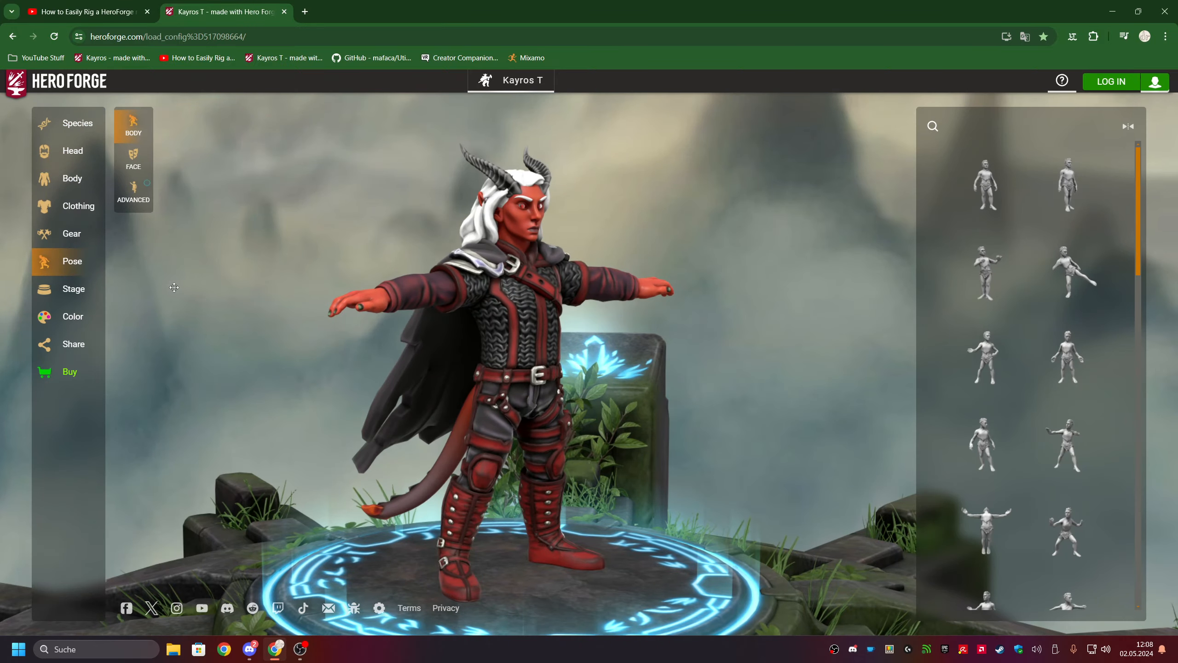
{"action": "left_click_drag", "start_coordinate": [174, 287], "coordinate": [528, 276]}
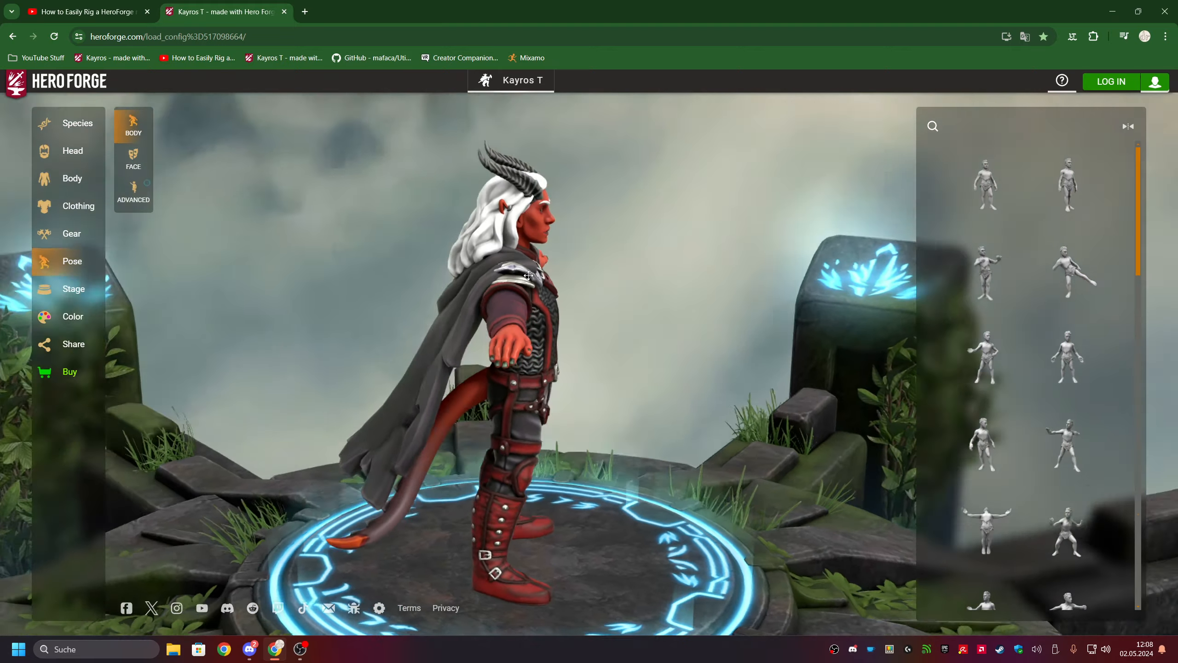
{"action": "scroll", "coordinate": [528, 275], "scroll_direction": "up", "scroll_amount": 3}
{"action": "scroll", "coordinate": [559, 365], "scroll_direction": "up", "scroll_amount": 3}
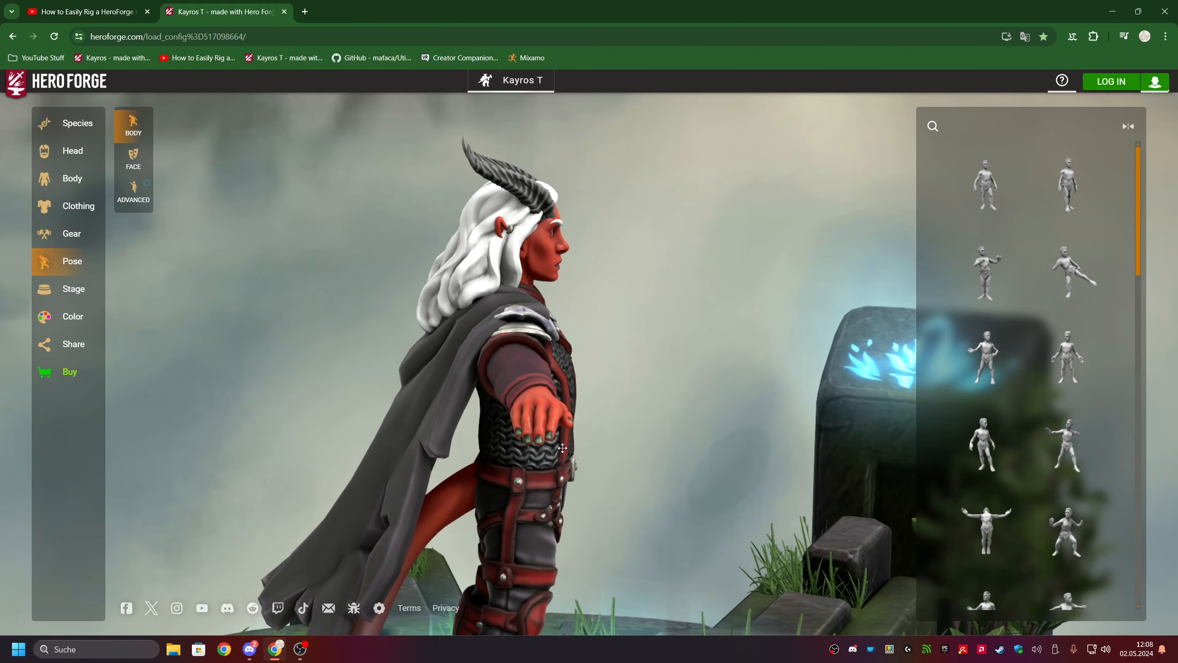
{"action": "scroll", "coordinate": [562, 447], "scroll_direction": "up", "scroll_amount": 3}
{"action": "scroll", "coordinate": [547, 404], "scroll_direction": "up", "scroll_amount": 3}
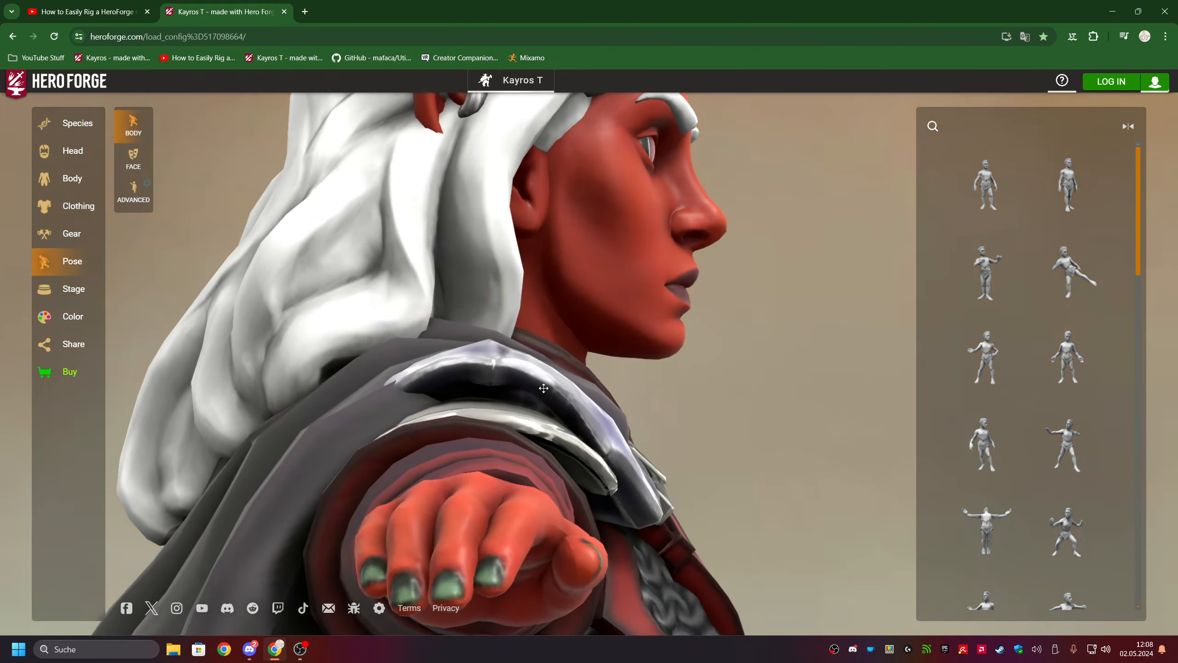
{"action": "right_click_drag", "start_coordinate": [543, 388], "coordinate": [616, 197]}
{"action": "left_click_drag", "start_coordinate": [615, 197], "coordinate": [603, 440]}
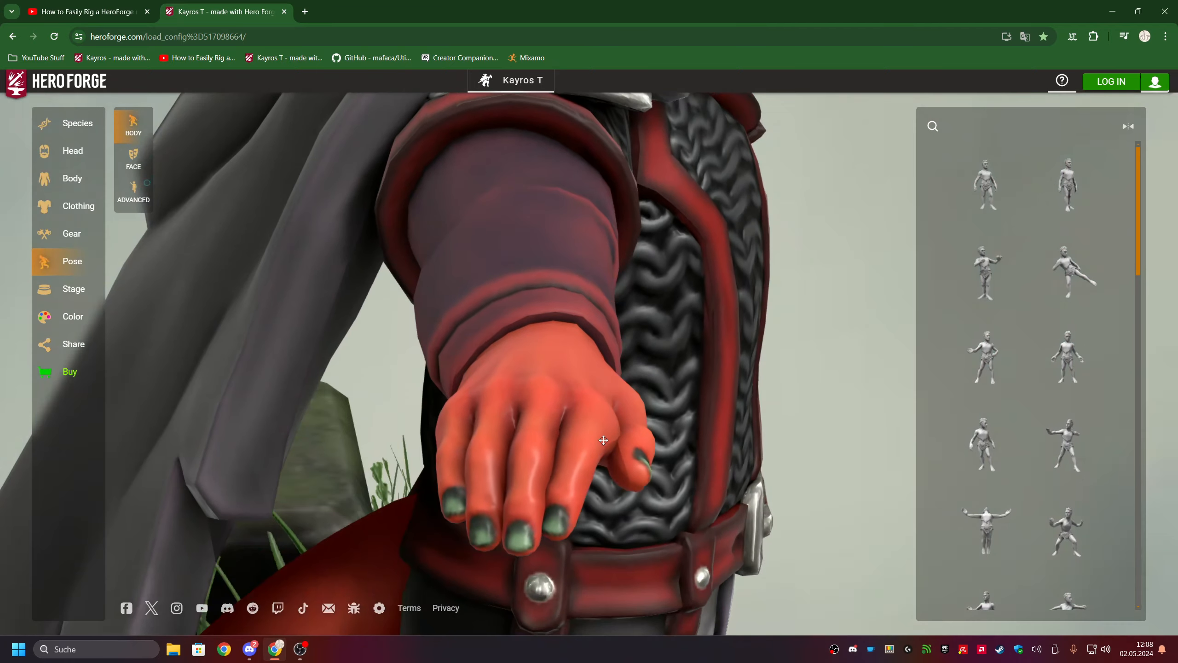
{"action": "right_click_drag", "start_coordinate": [604, 439], "coordinate": [556, 390]}
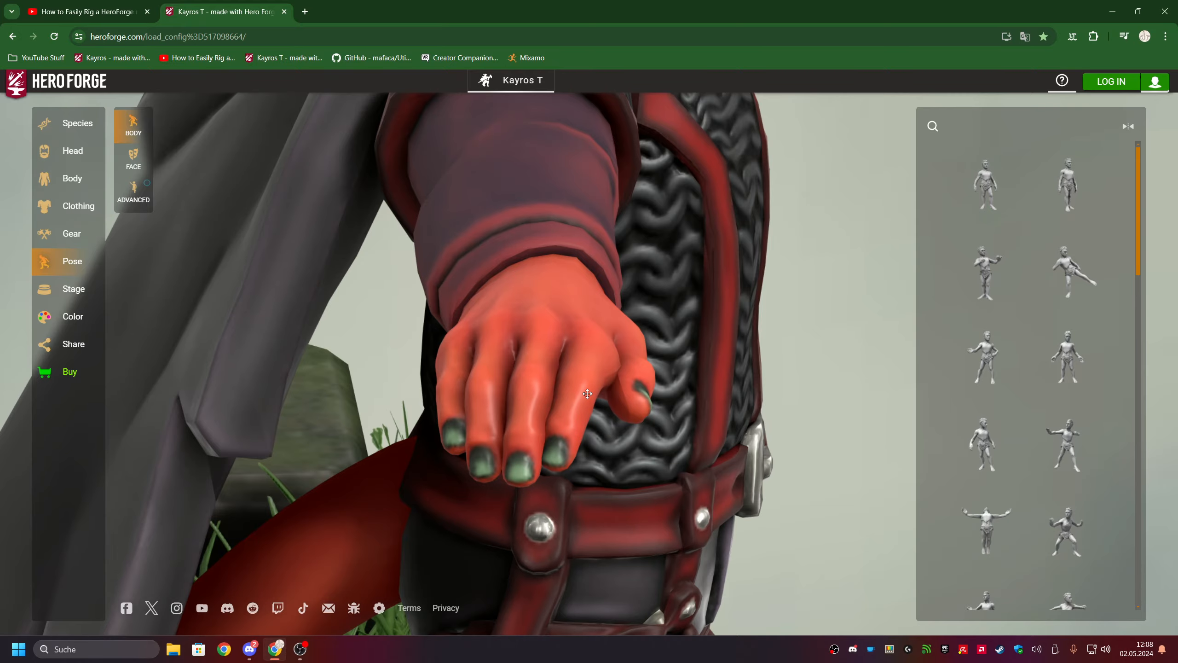
{"action": "left_click_drag", "start_coordinate": [587, 394], "coordinate": [497, 349]}
{"action": "scroll", "coordinate": [569, 376], "scroll_direction": "down", "scroll_amount": 3}
{"action": "left_click_drag", "start_coordinate": [620, 300], "coordinate": [553, 300]}
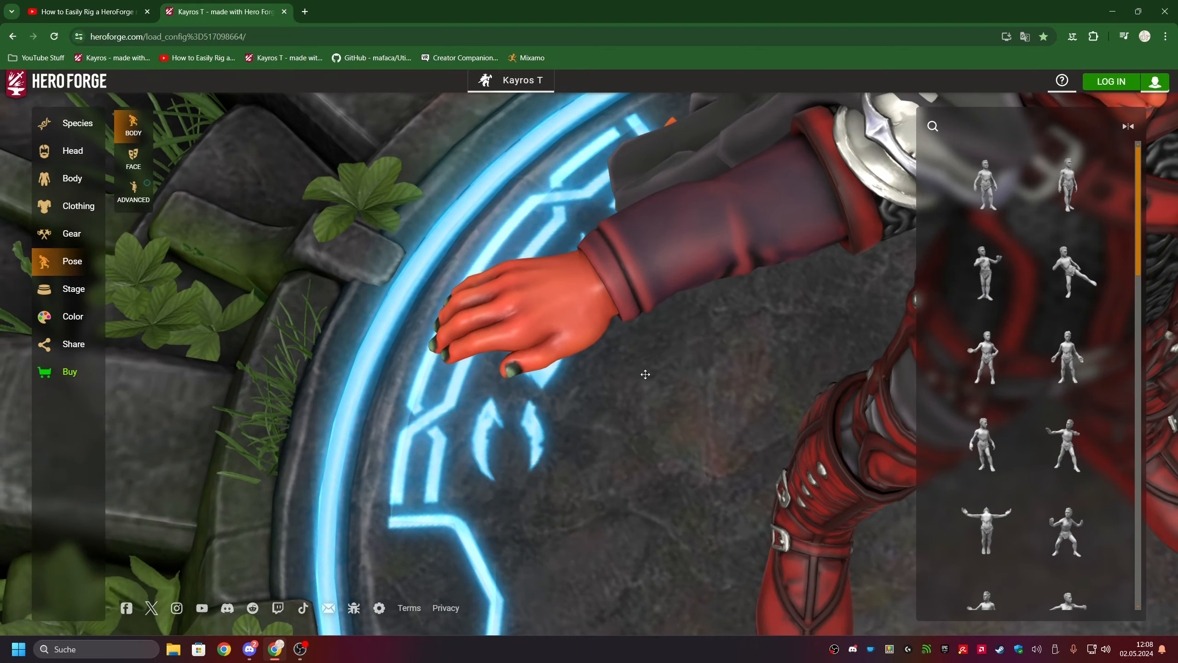
{"action": "left_click_drag", "start_coordinate": [645, 374], "coordinate": [630, 350]}
{"action": "scroll", "coordinate": [630, 350], "scroll_direction": "down", "scroll_amount": 6}
{"action": "left_click_drag", "start_coordinate": [722, 383], "coordinate": [619, 332]}
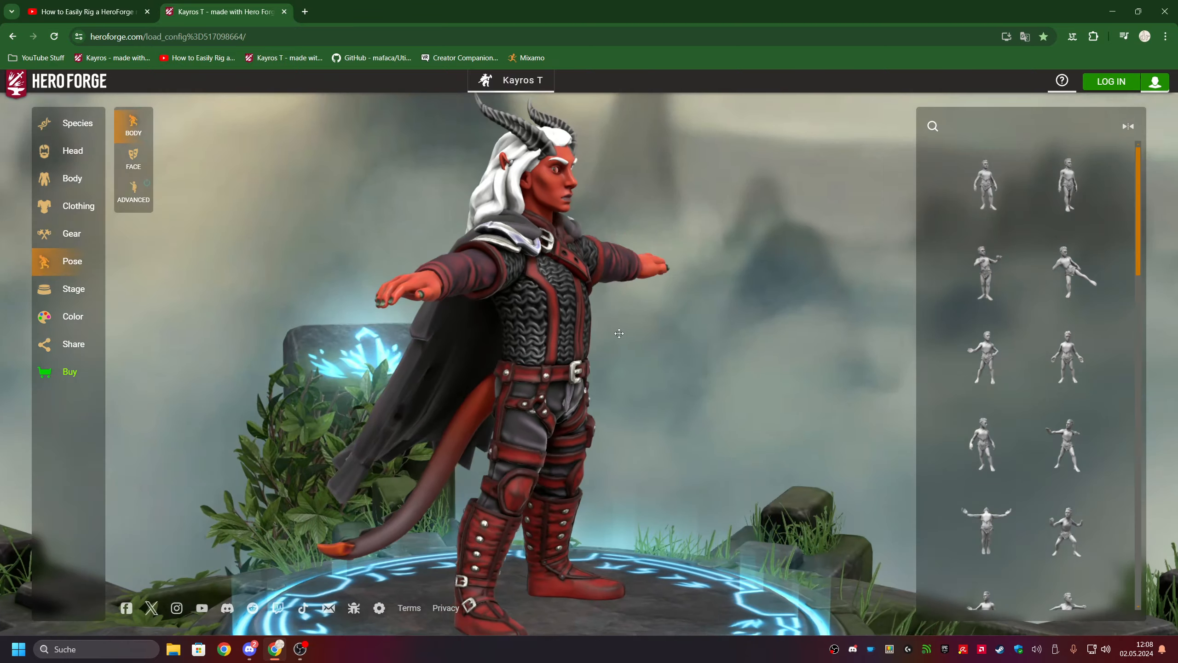
Select the T-pose in the body pose library and view the figure from the front.
{"action": "scroll", "coordinate": [1020, 371], "scroll_direction": "down", "scroll_amount": 5}
{"action": "left_click", "coordinate": [1068, 299]}
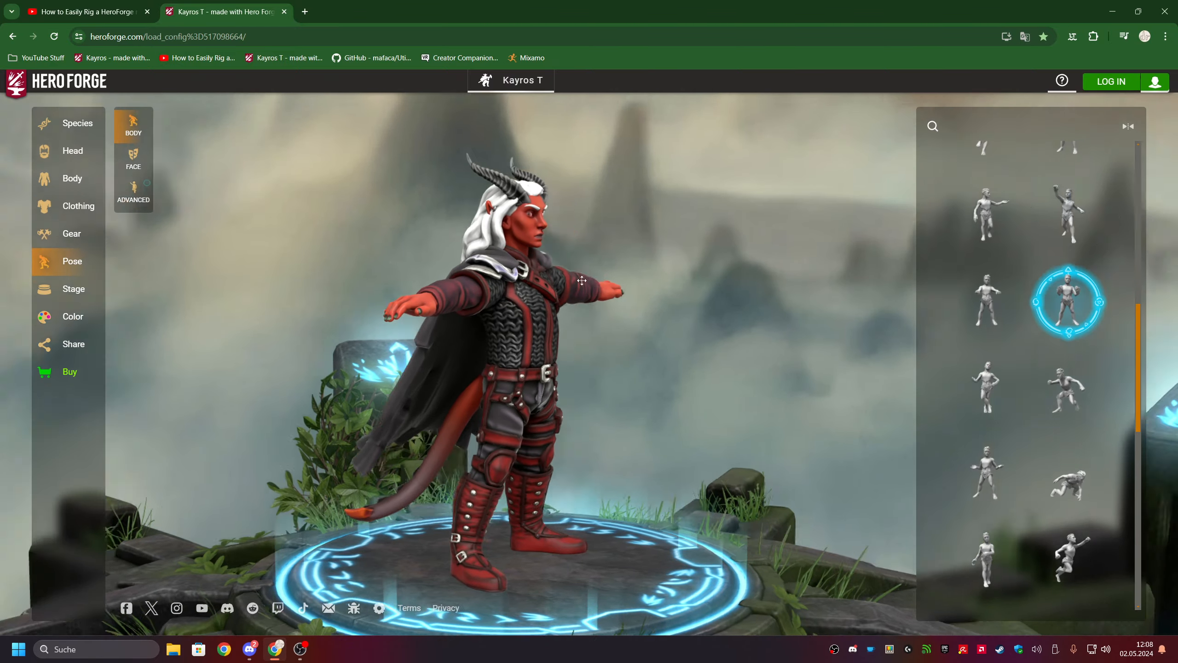
{"action": "left_click_drag", "start_coordinate": [533, 274], "coordinate": [426, 270]}
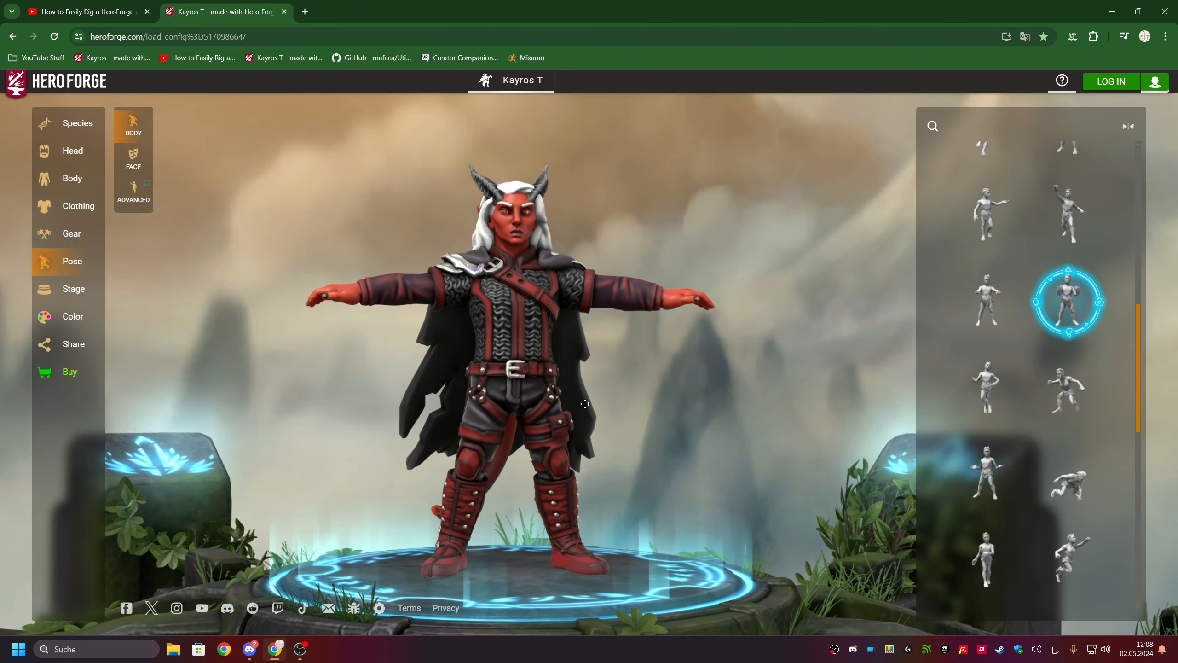
{"action": "mouse_move", "coordinate": [491, 479]}
{"action": "left_mouse_down"}
{"action": "mouse_move", "coordinate": [512, 466]}
{"action": "mouse_move", "coordinate": [478, 464]}
{"action": "left_mouse_up"}
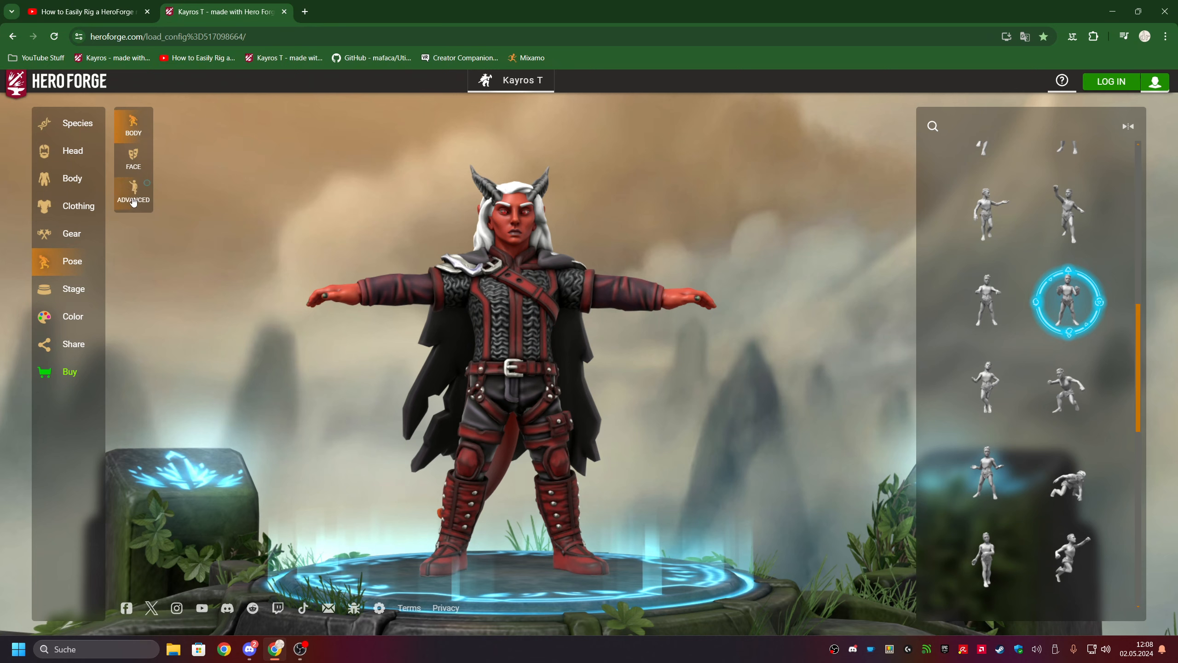
Give the right wrist an open hand pose with spread fingers in the advanced pose settings.
{"action": "left_click", "coordinate": [134, 201]}
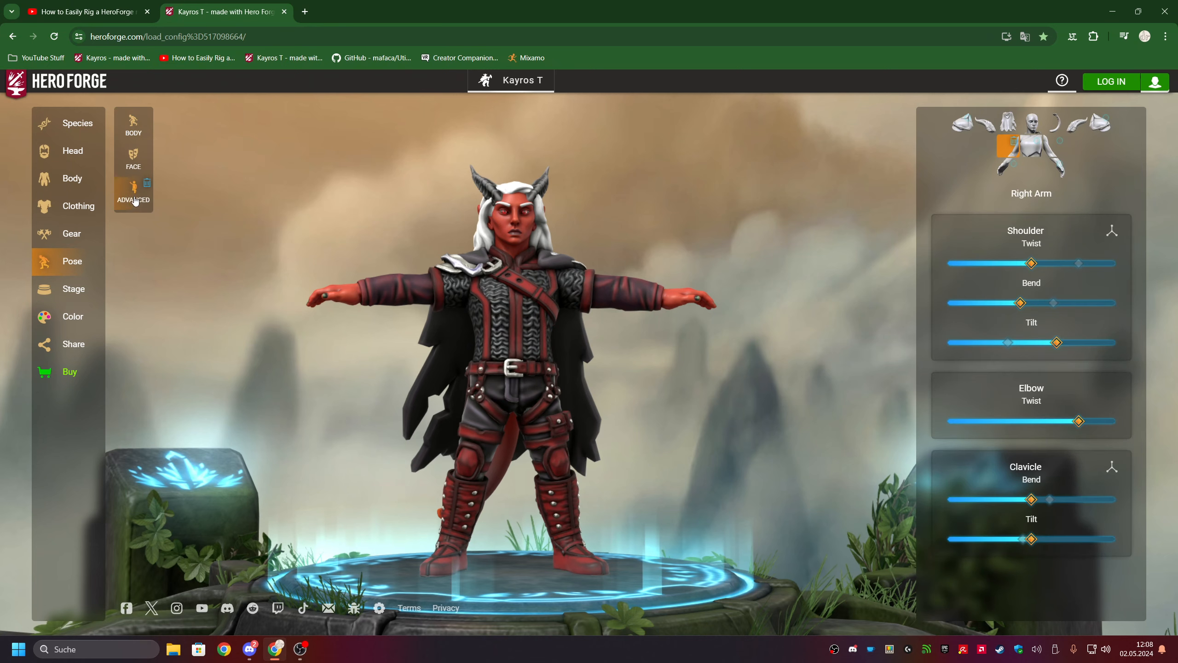
{"action": "left_click", "coordinate": [1005, 172]}
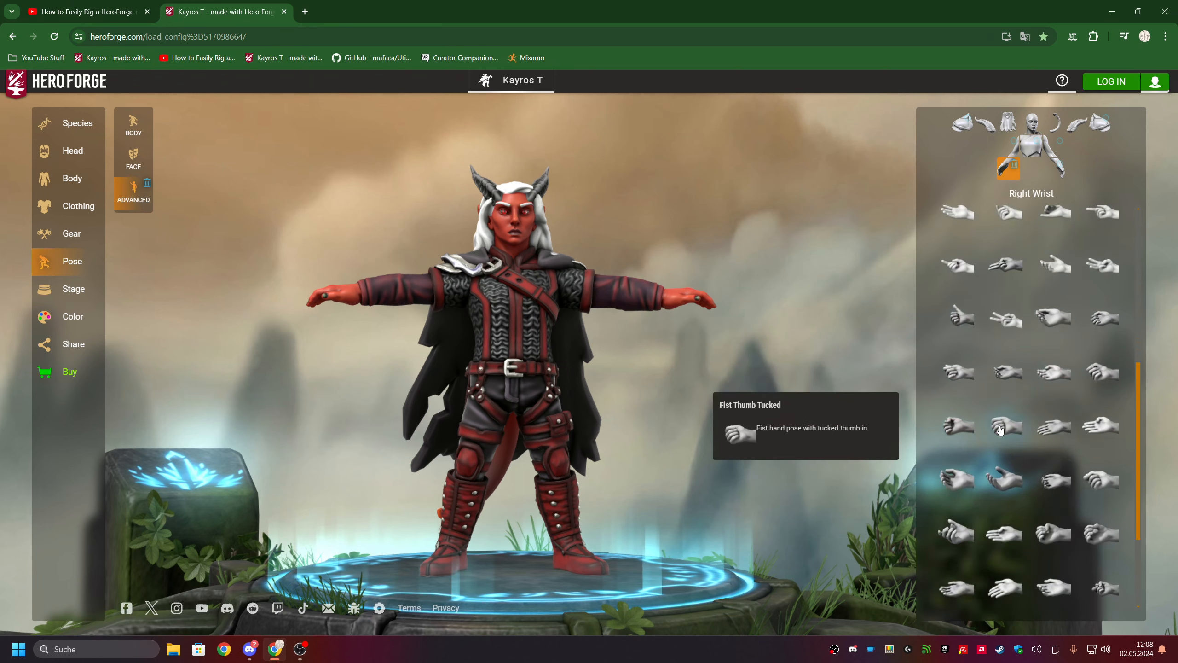
{"action": "scroll", "coordinate": [1002, 431], "scroll_direction": "down", "scroll_amount": 3}
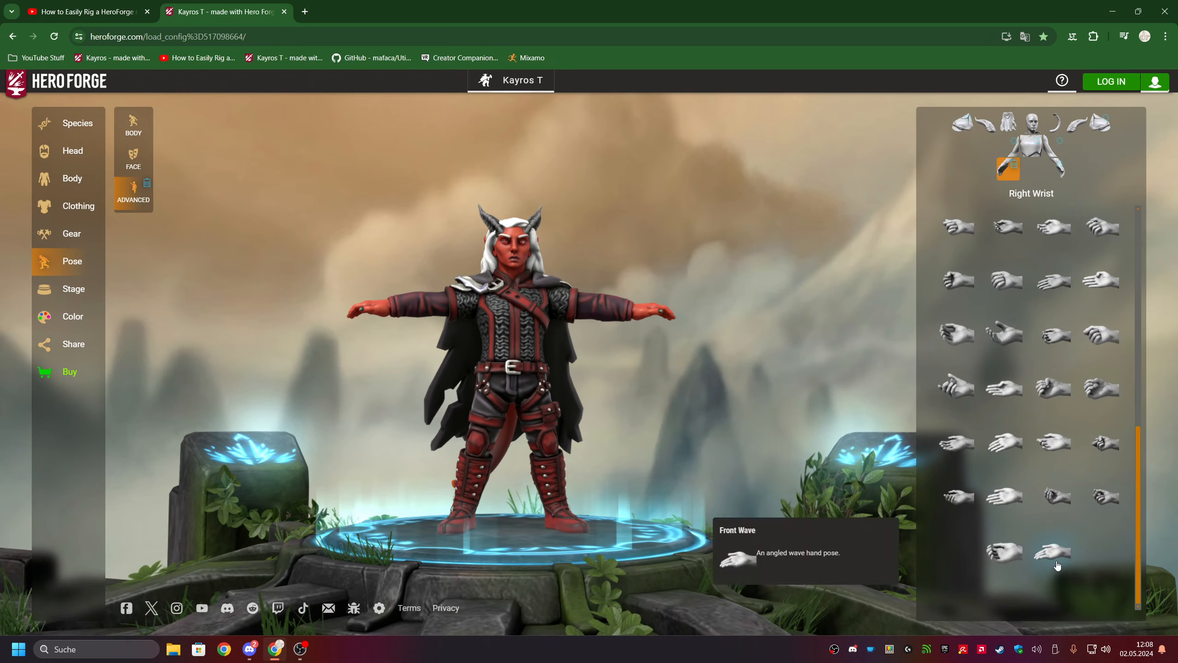
{"action": "scroll", "coordinate": [963, 496], "scroll_direction": "up", "scroll_amount": 1}
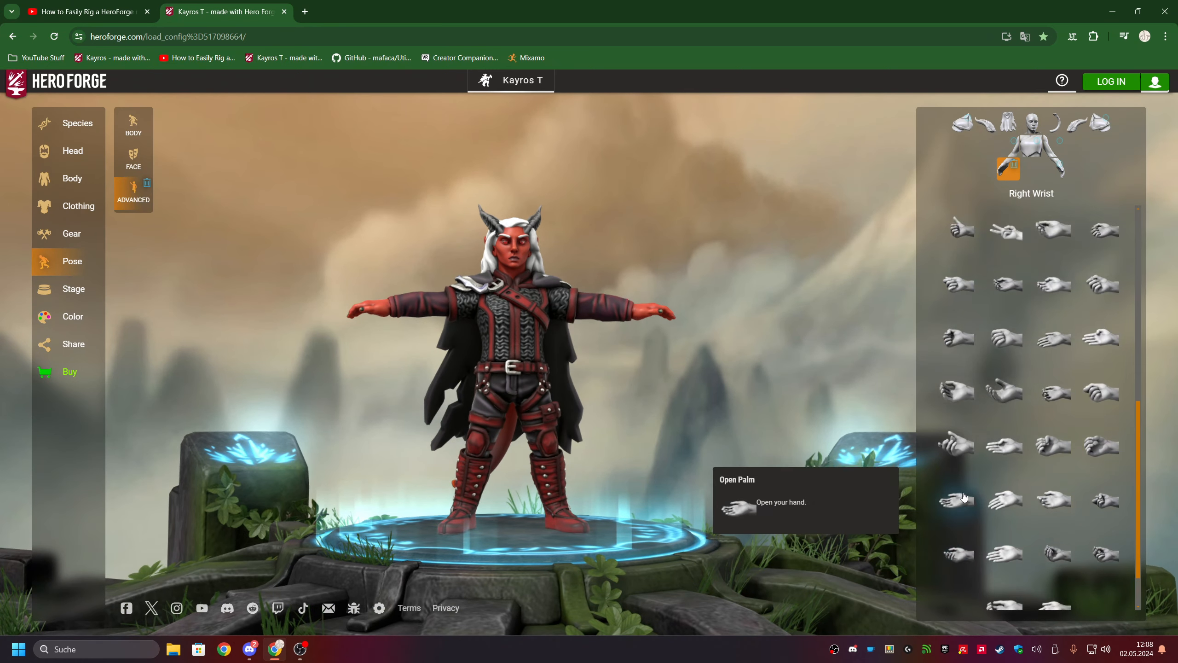
{"action": "left_click", "coordinate": [964, 496]}
{"action": "scroll", "coordinate": [964, 496], "scroll_direction": "up", "scroll_amount": 5}
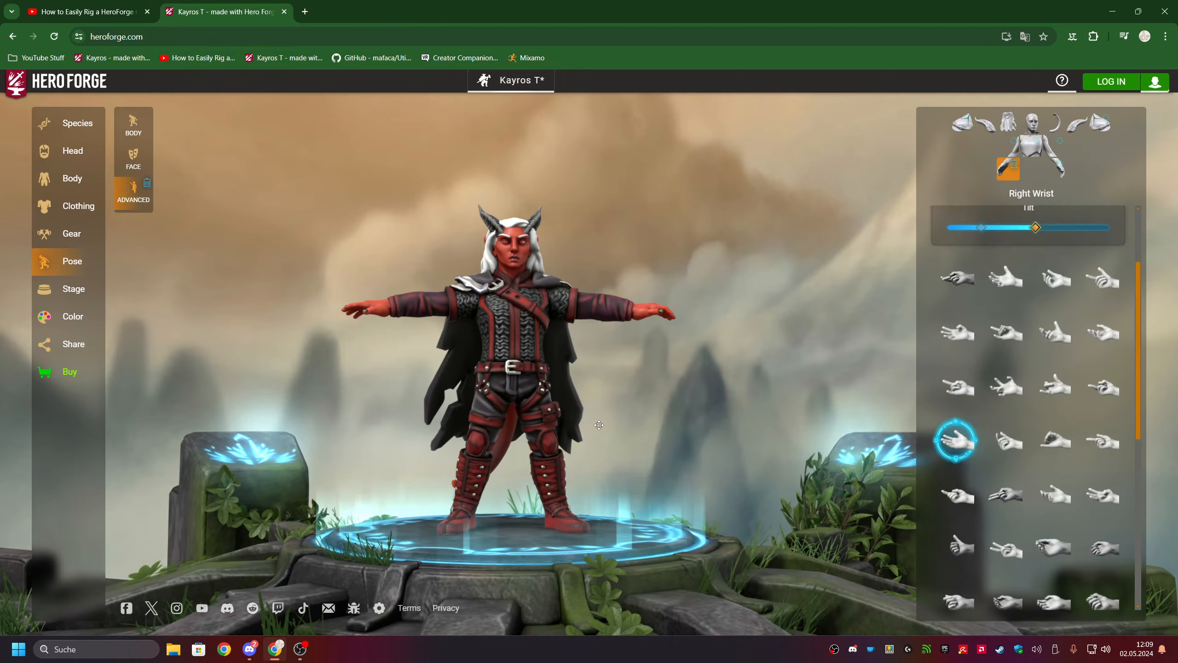
Examine the adjusted right hand and arms of the figure up close and from the front.
{"action": "left_click_drag", "start_coordinate": [599, 425], "coordinate": [563, 397]}
{"action": "scroll", "coordinate": [544, 377], "scroll_direction": "up", "scroll_amount": 10}
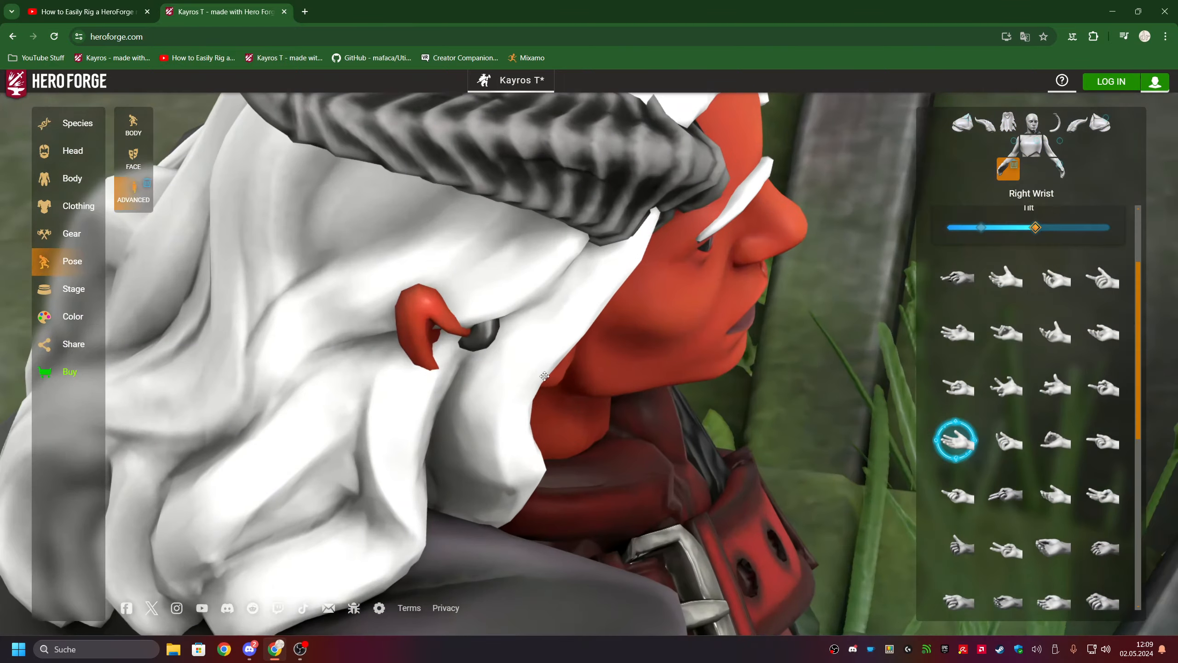
{"action": "right_click_drag", "start_coordinate": [587, 517], "coordinate": [486, 116]}
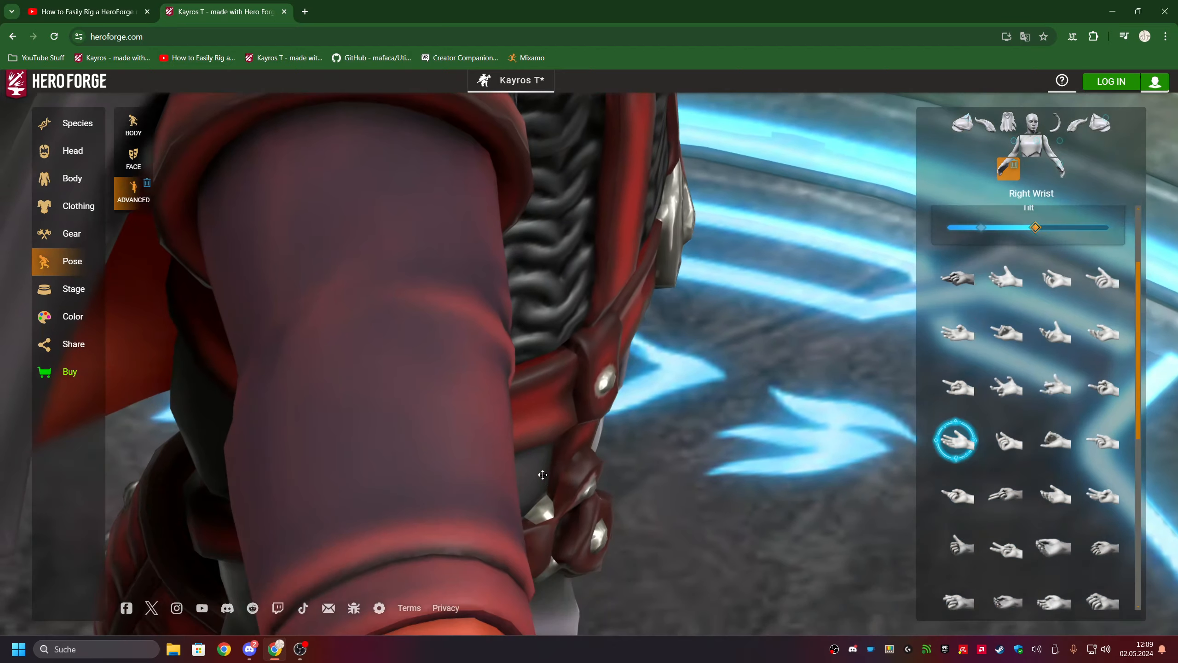
{"action": "right_click_drag", "start_coordinate": [542, 475], "coordinate": [578, 133]}
{"action": "right_click_drag", "start_coordinate": [610, 240], "coordinate": [711, 374]}
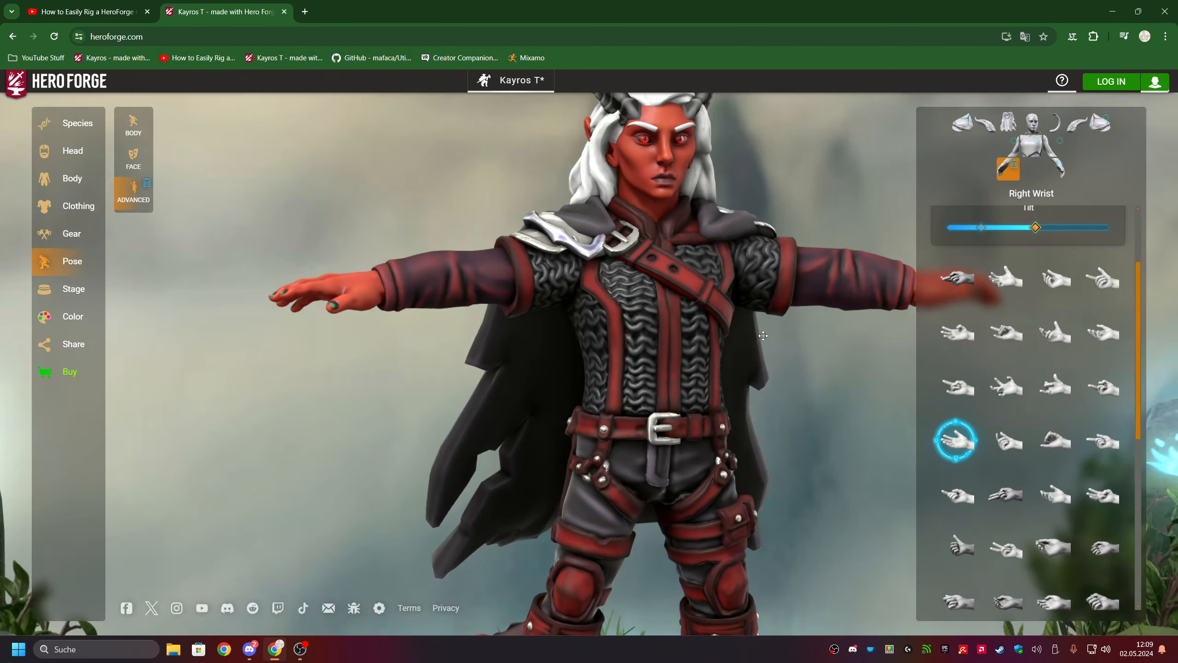
{"action": "left_click_drag", "start_coordinate": [763, 336], "coordinate": [802, 340]}
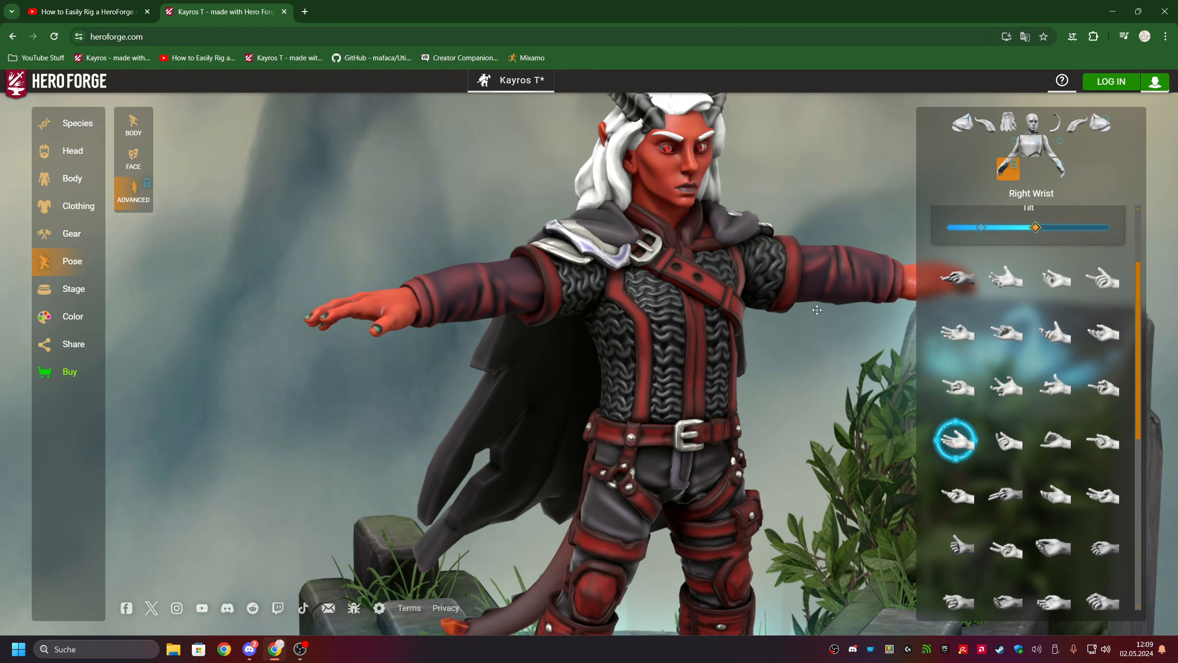
Open the purchase options for the miniature and review the STL Download and 3D Digital offers.
{"action": "left_click", "coordinate": [69, 371]}
{"action": "scroll", "coordinate": [1021, 461], "scroll_direction": "down", "scroll_amount": 7}
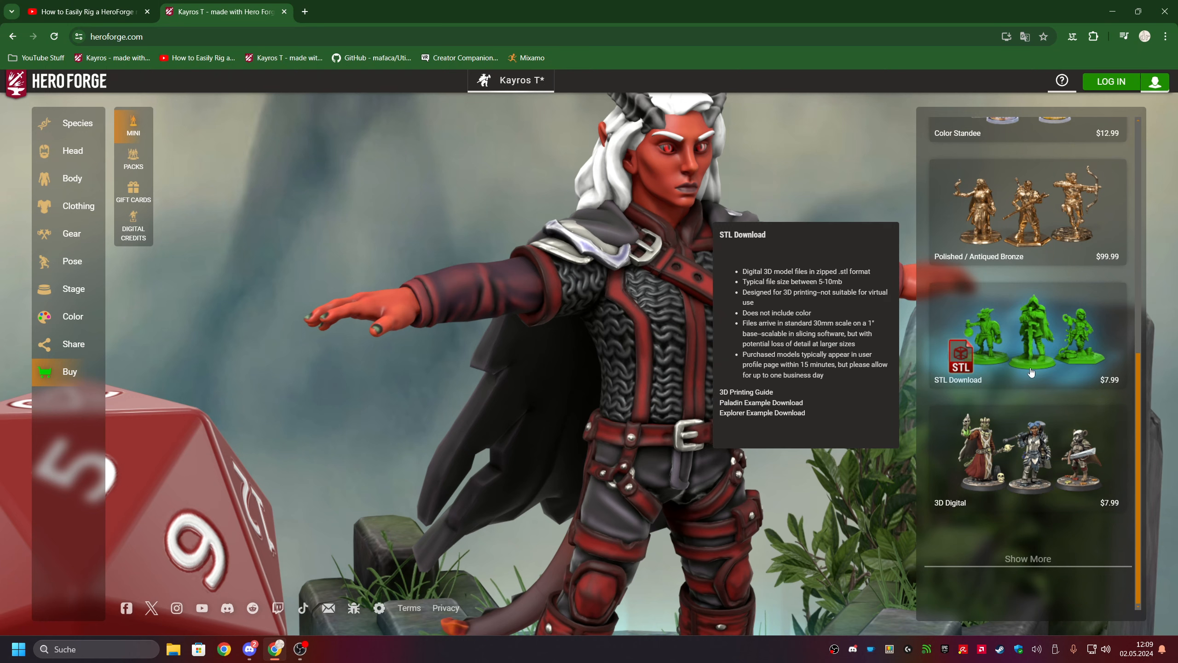
{"action": "mouse_move", "coordinate": [1016, 467]}
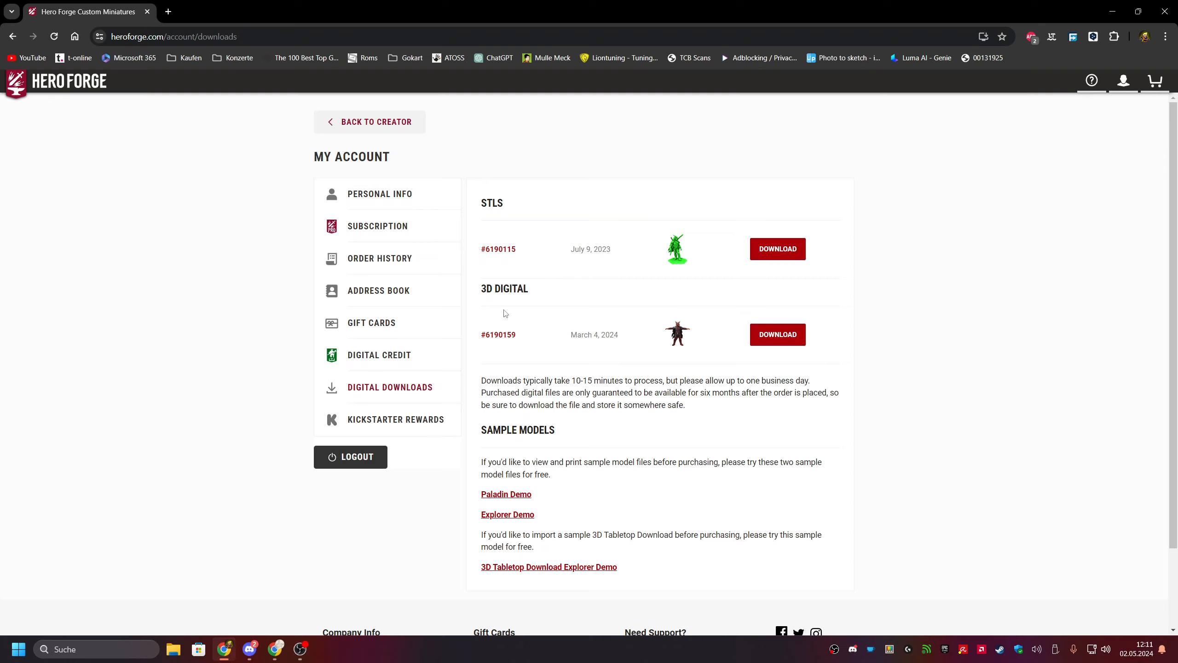
Download the 3D Digital model archive into the VRChaz folder on the desktop and open the saved ZIP file.
{"action": "left_click", "coordinate": [781, 347]}
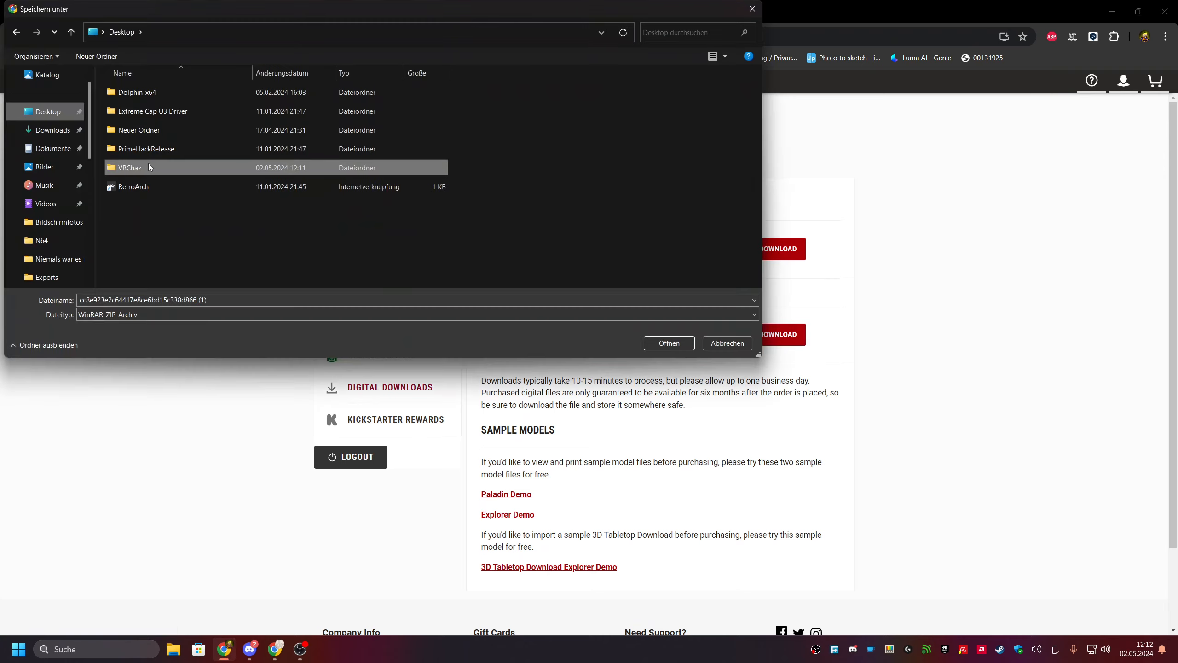
{"action": "double_click", "coordinate": [148, 163]}
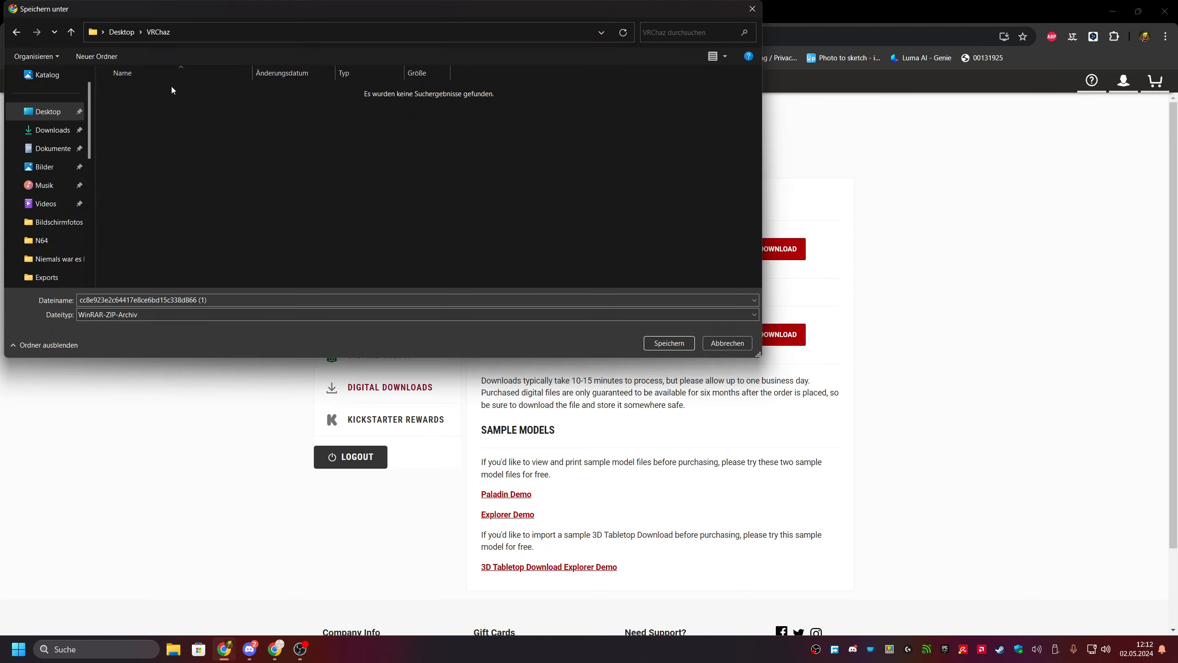
{"action": "left_click", "coordinate": [678, 343]}
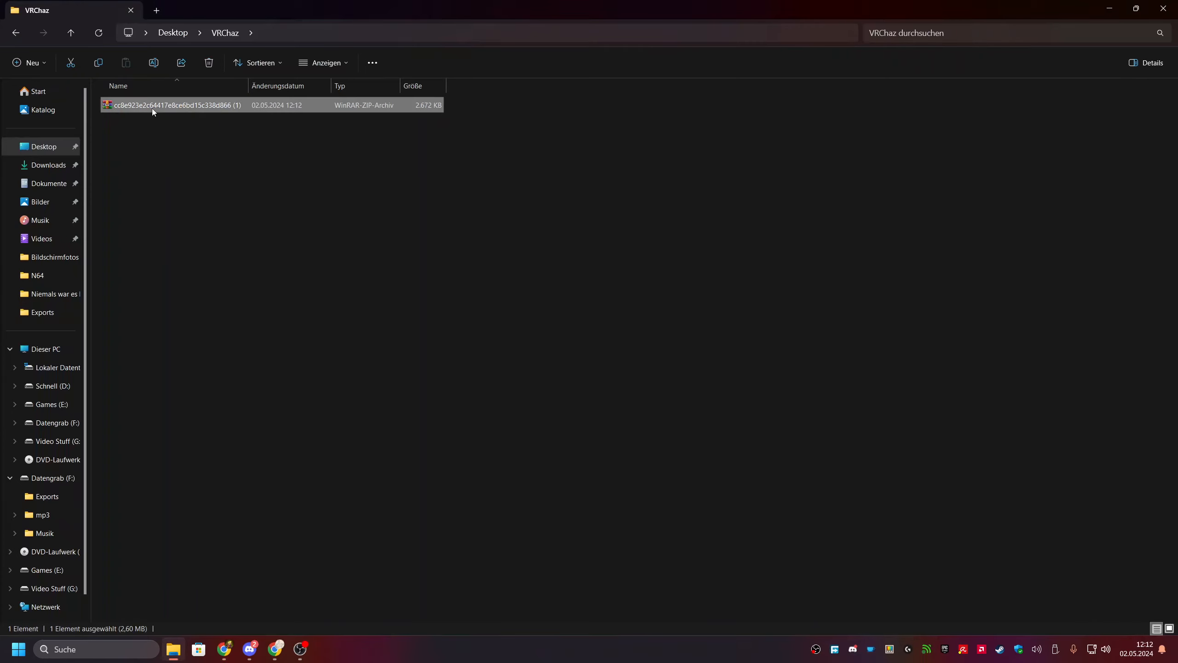
{"action": "right_click", "coordinate": [151, 109]}
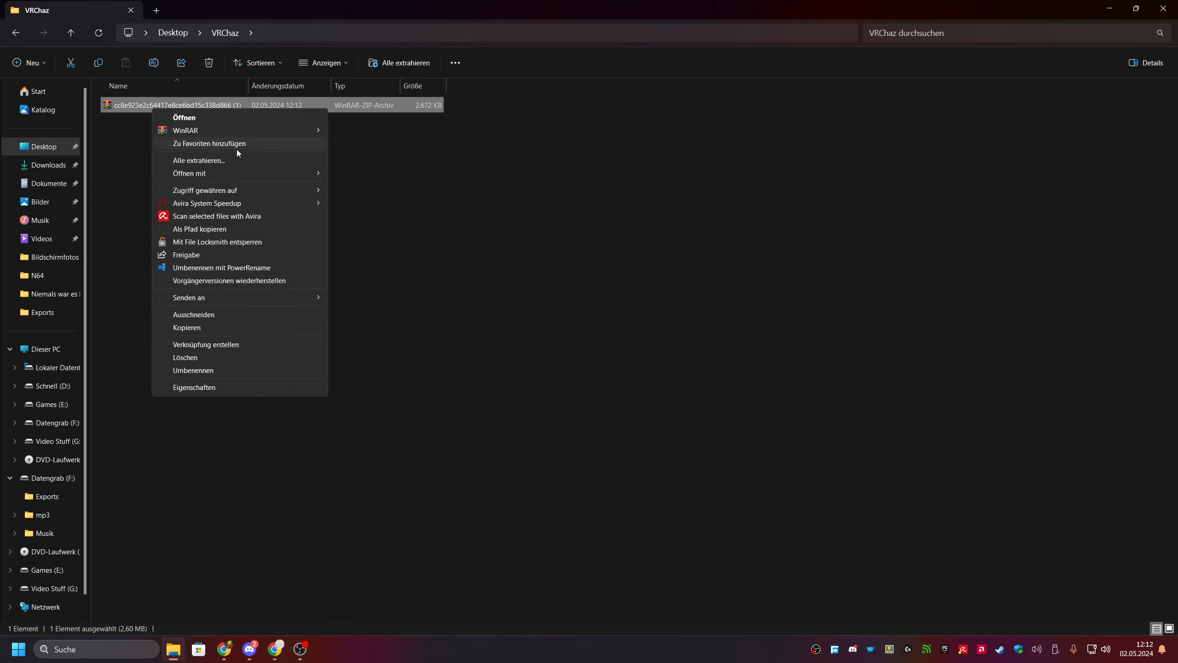
{"action": "left_click", "coordinate": [212, 118]}
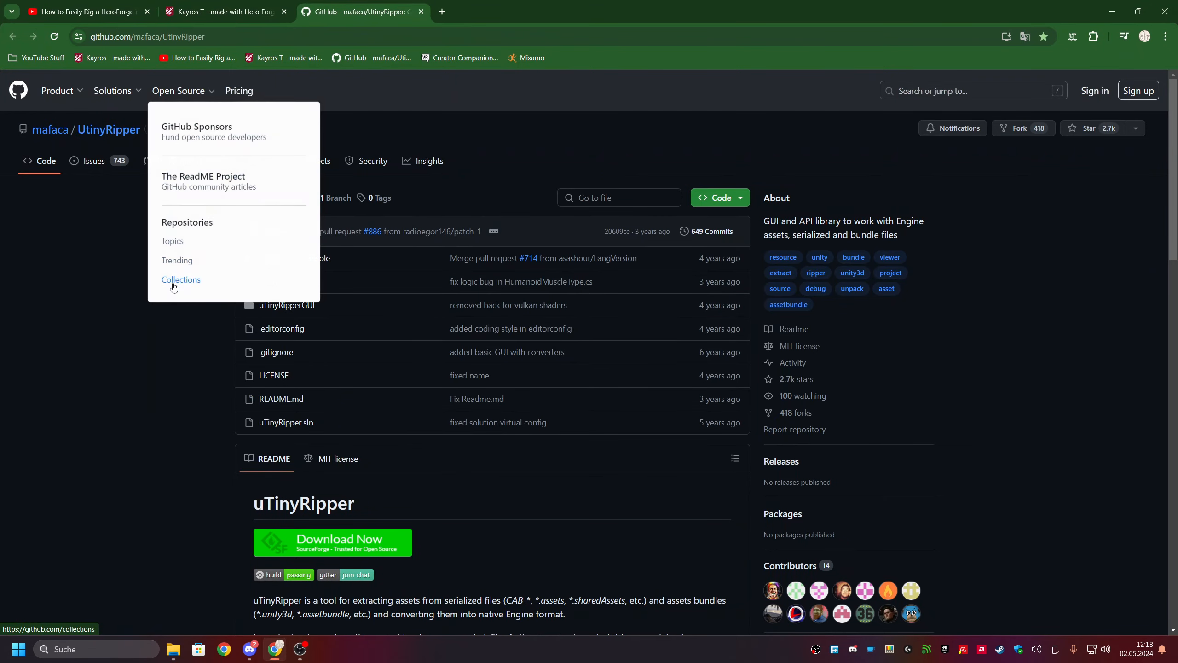
Load Kayros T_TTS_assetBundle.unity3d into uTinyRipper, export its assets to the desktop's VRChaz folder and close the program.
{"action": "scroll", "coordinate": [225, 317], "scroll_direction": "down", "scroll_amount": 5}
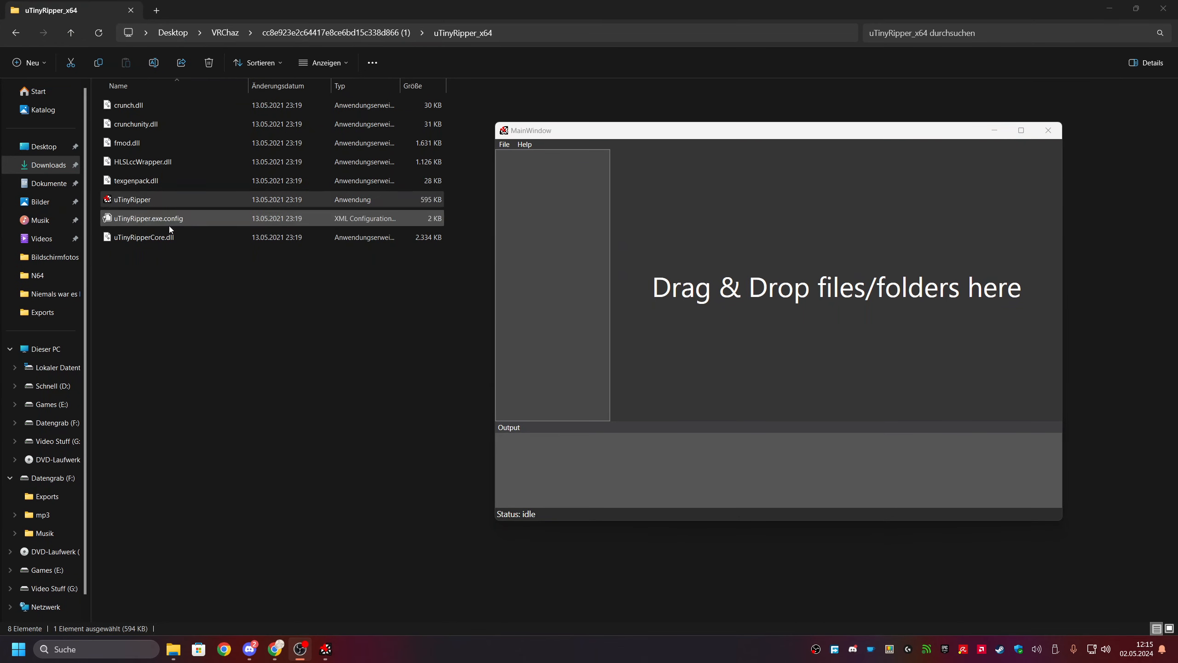
{"action": "left_click", "coordinate": [302, 31]}
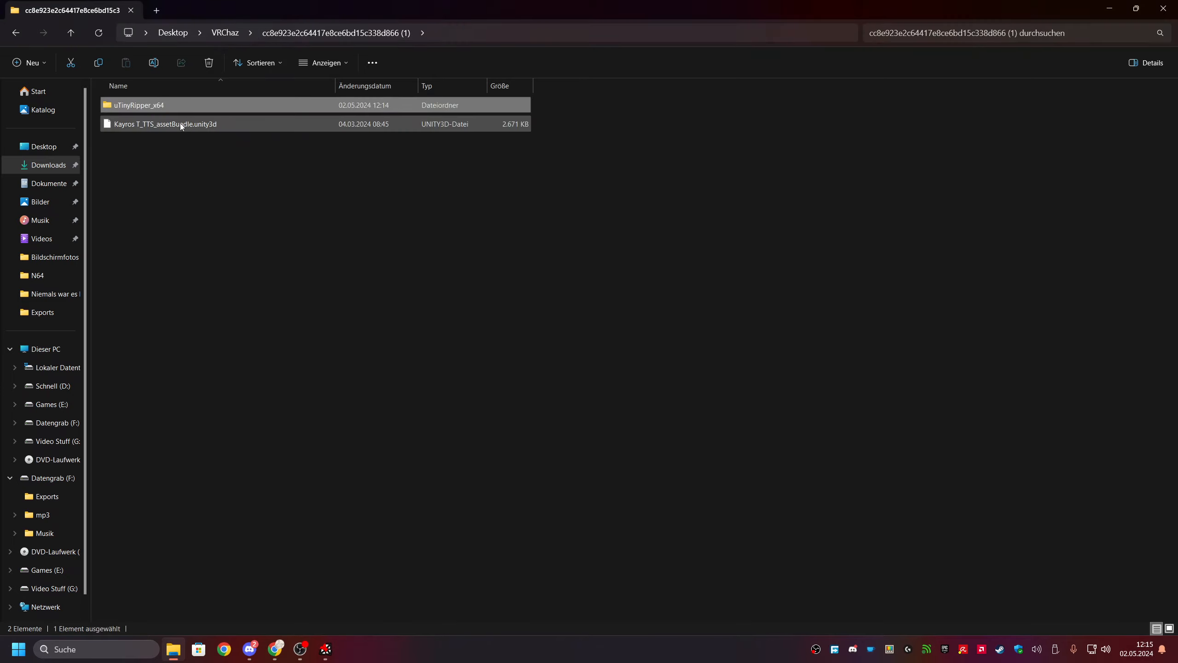
{"action": "left_click_drag", "start_coordinate": [162, 126], "coordinate": [741, 371]}
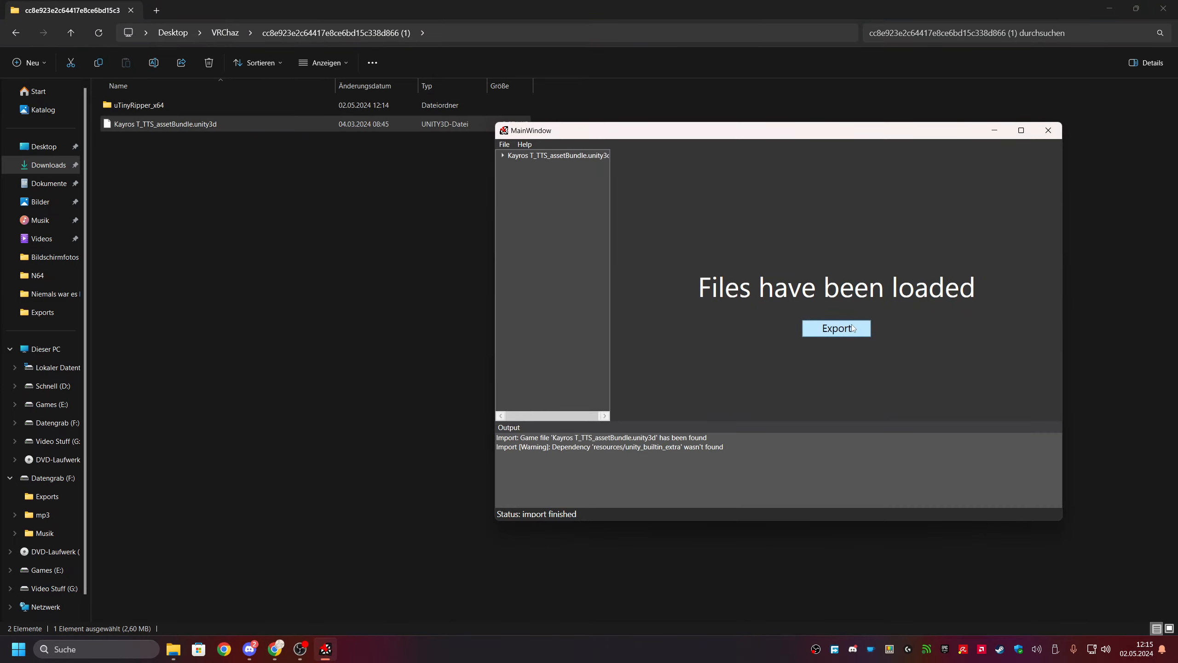
{"action": "left_click", "coordinate": [846, 329]}
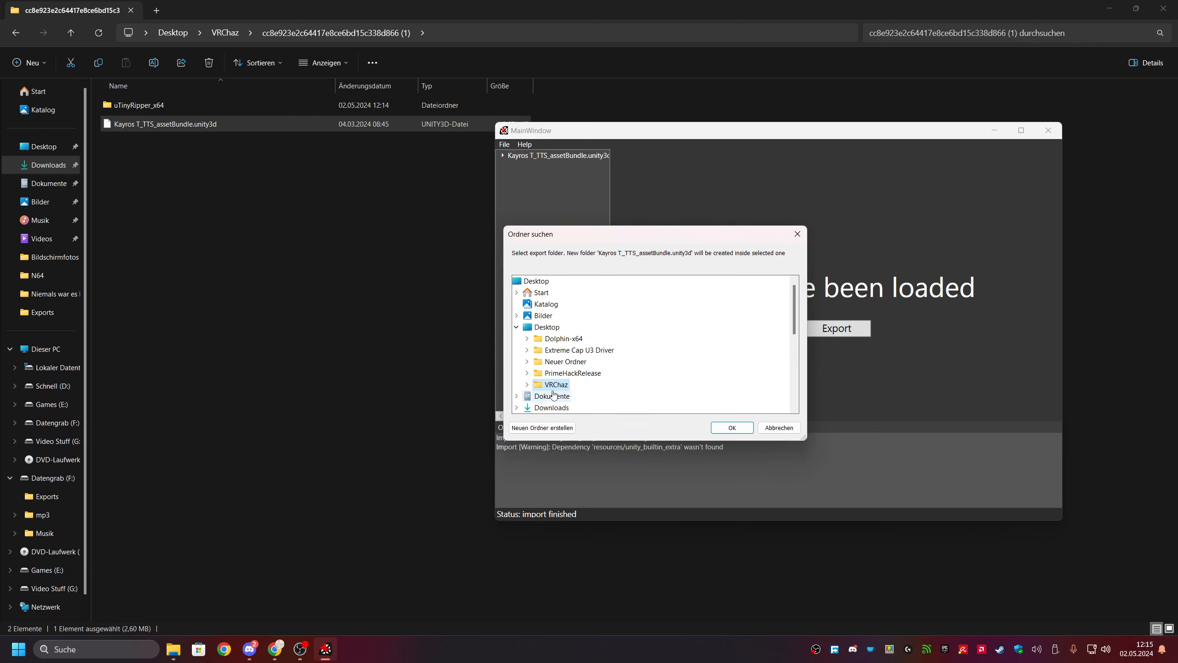
{"action": "left_click", "coordinate": [732, 427]}
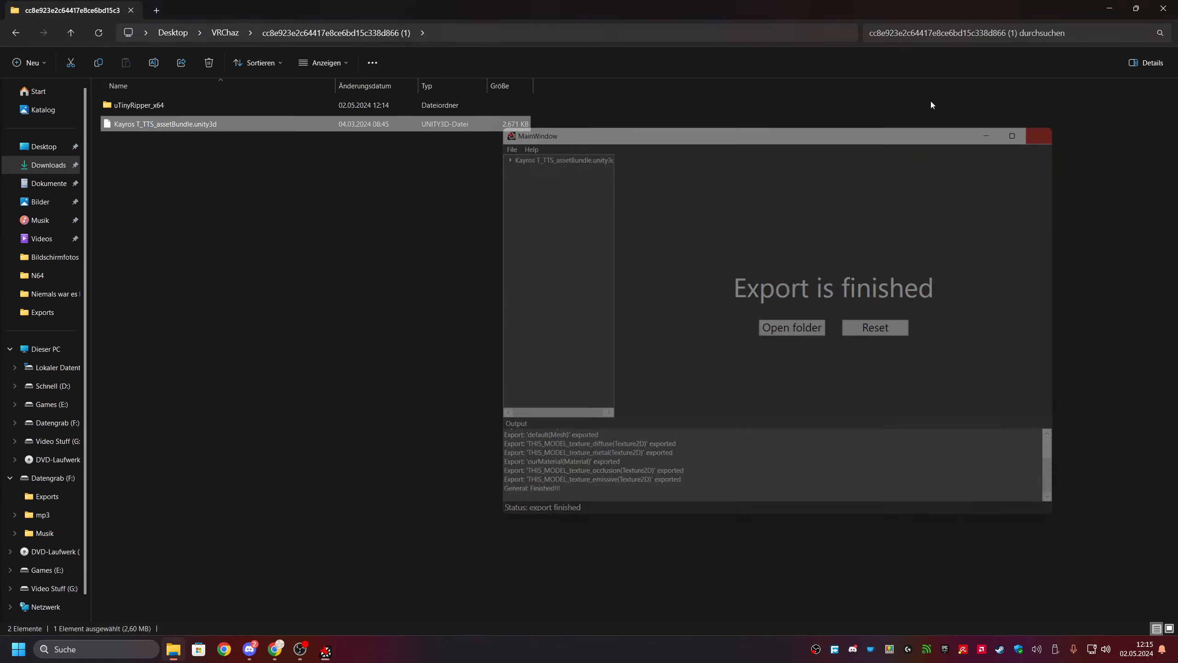
{"action": "left_click", "coordinate": [1047, 130]}
Check the contents of the Assets folder inside the exported Kayros T_TTS_assetBundle.unity3d folder.
{"action": "left_click", "coordinate": [232, 34]}
{"action": "double_click", "coordinate": [187, 130]}
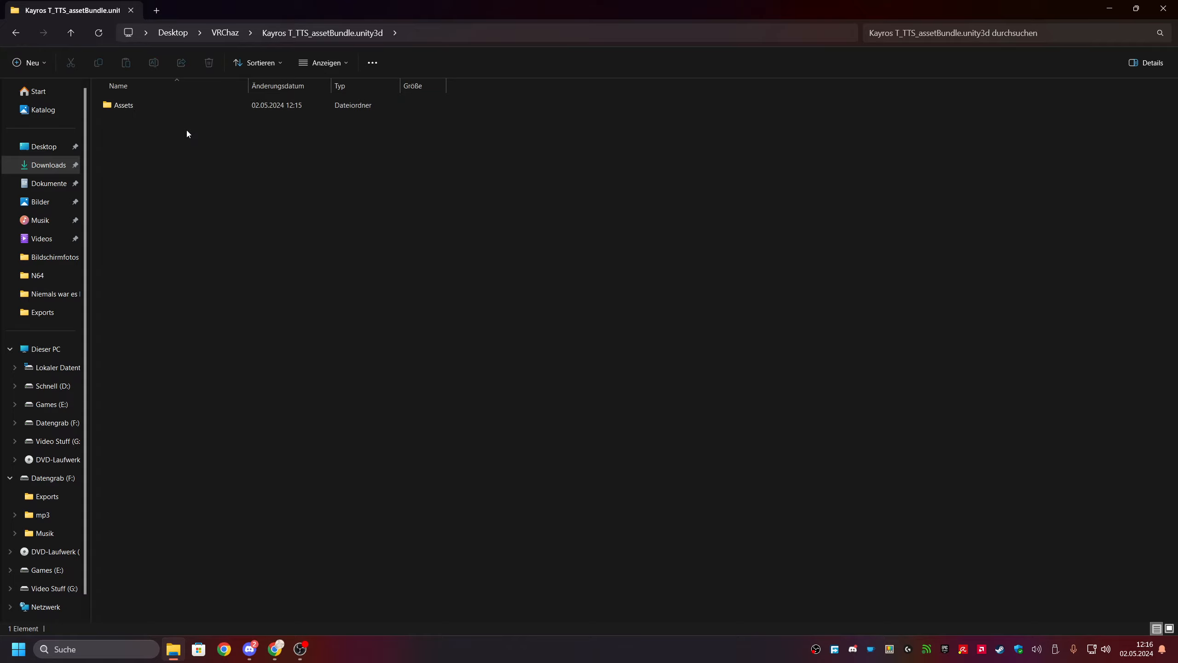
{"action": "double_click", "coordinate": [129, 114]}
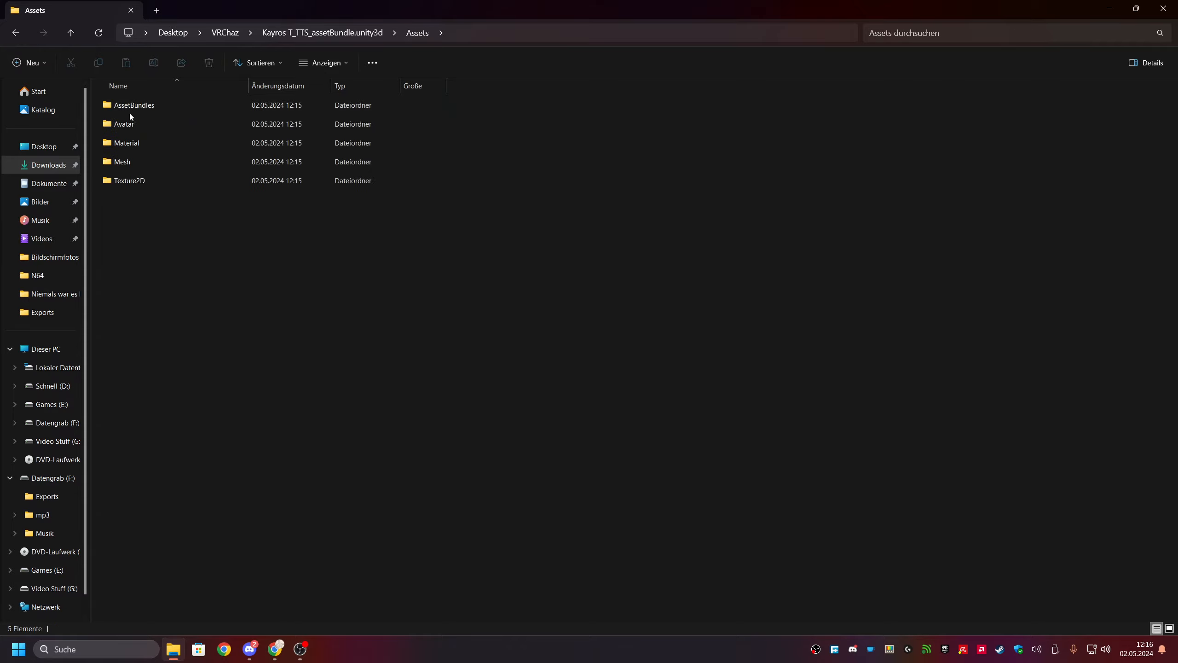
{"action": "key", "text": "alt+Left"}
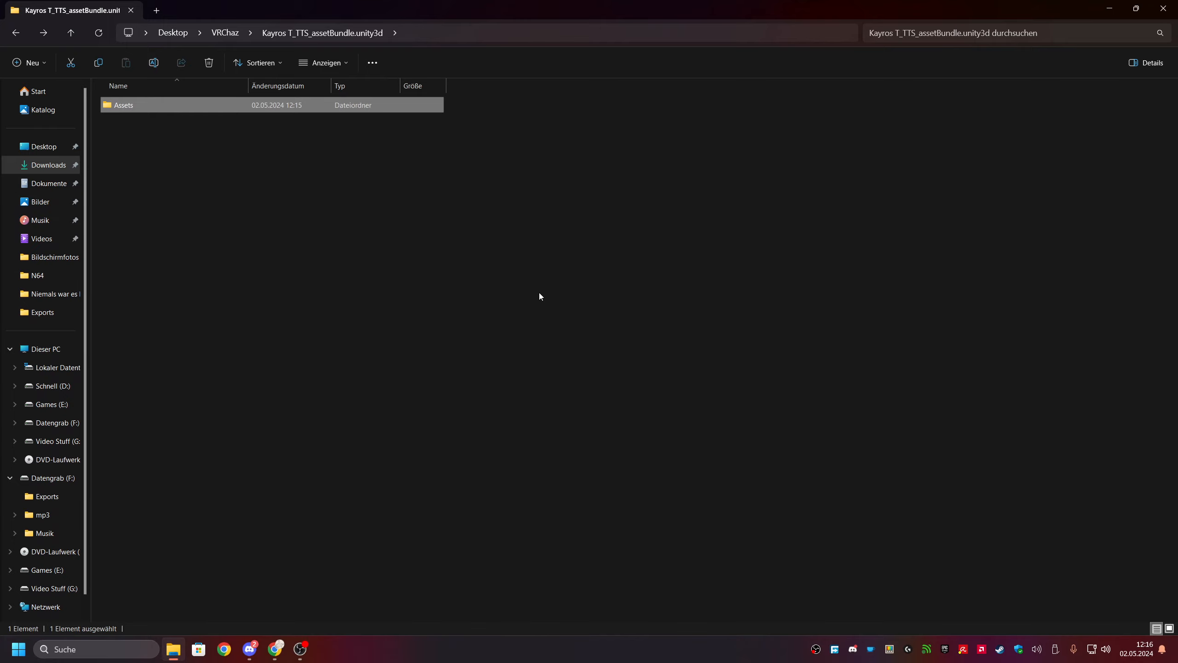
Switch to the browser, open the bookmarked VRChat Creator Companion page and review its description and download section.
{"action": "left_click", "coordinate": [1109, 8]}
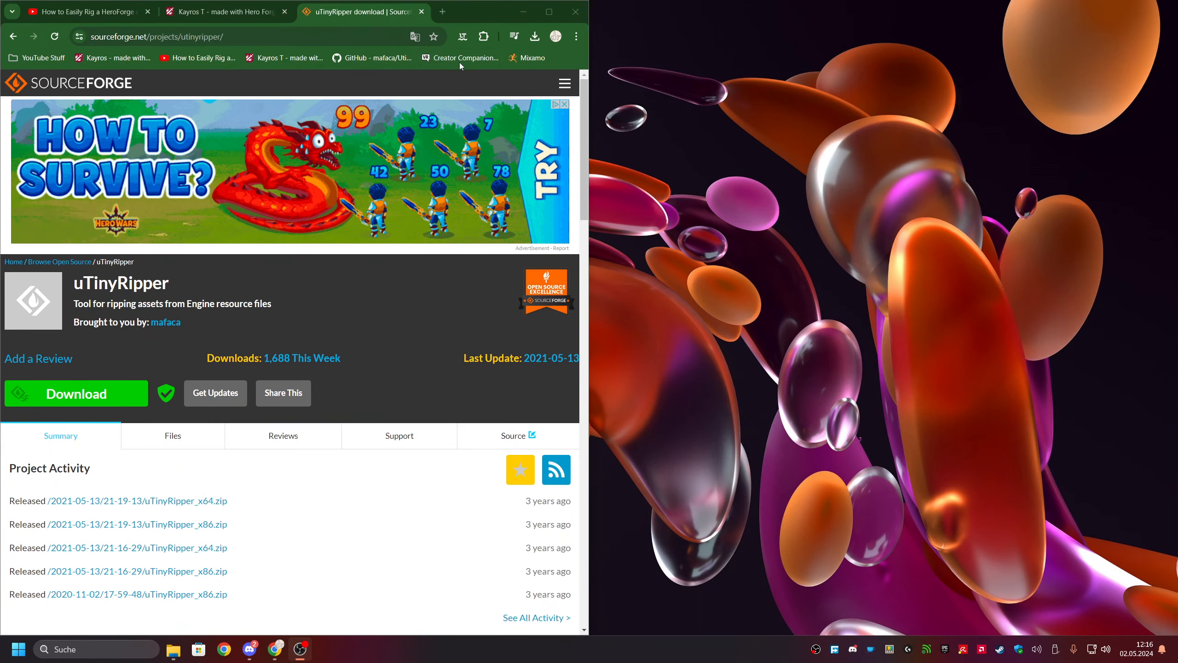
{"action": "left_click", "coordinate": [549, 10]}
{"action": "left_click", "coordinate": [430, 59]}
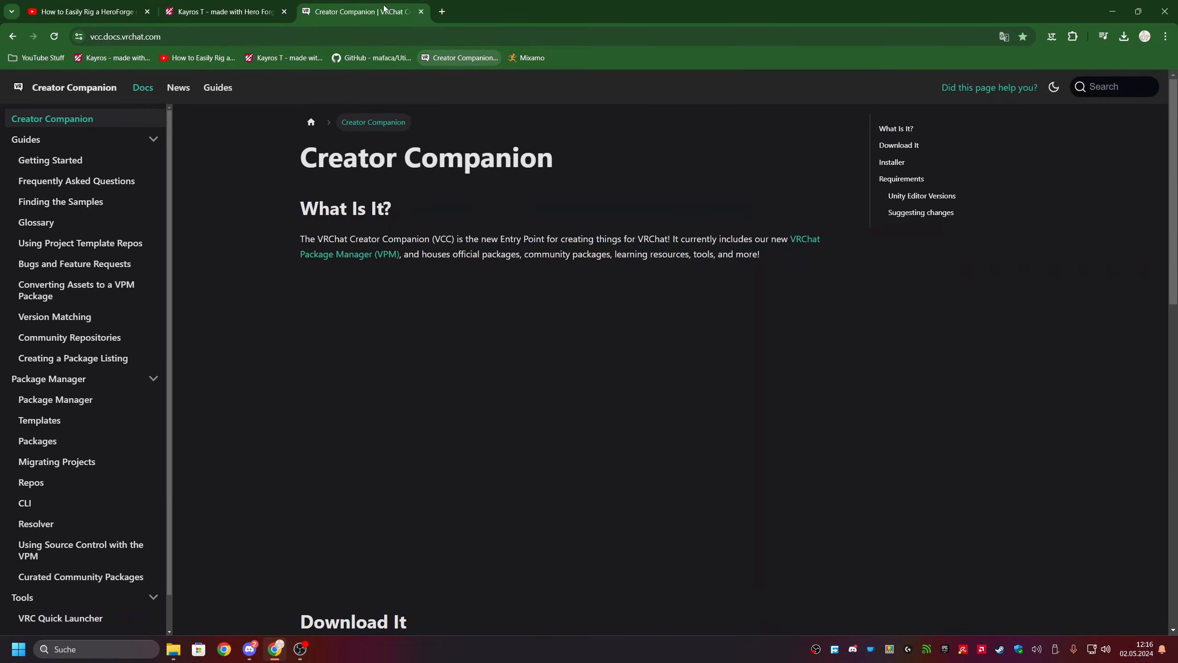
{"action": "scroll", "coordinate": [581, 307], "scroll_direction": "down", "scroll_amount": 3}
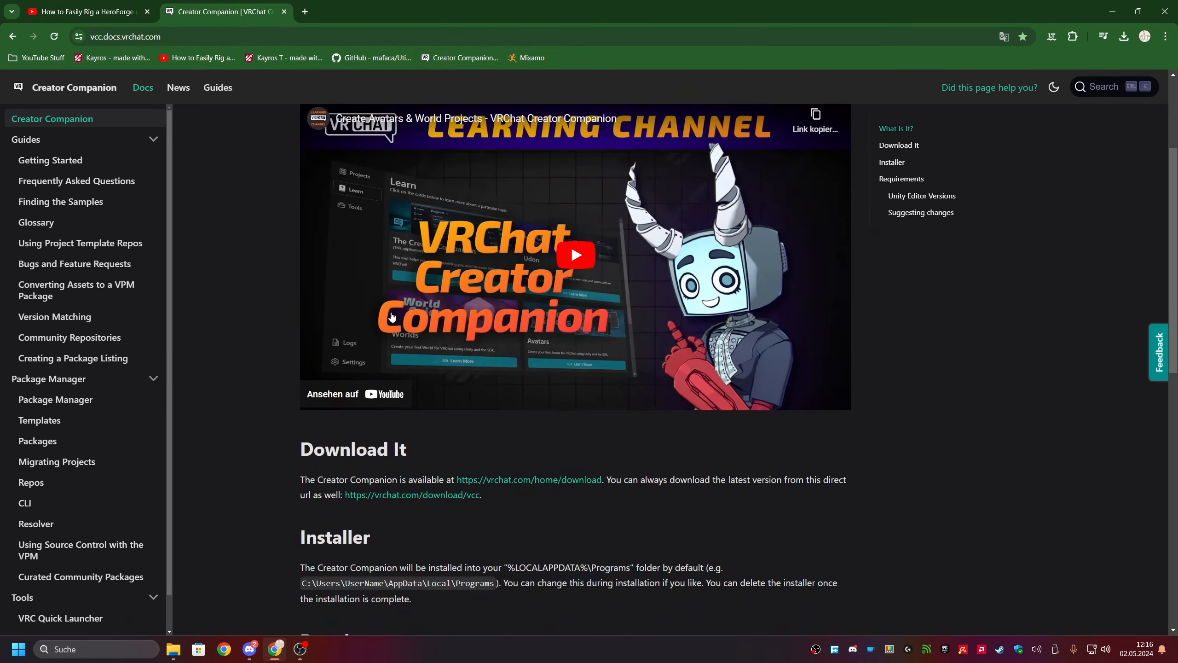
{"action": "scroll", "coordinate": [417, 301], "scroll_direction": "up", "scroll_amount": 3}
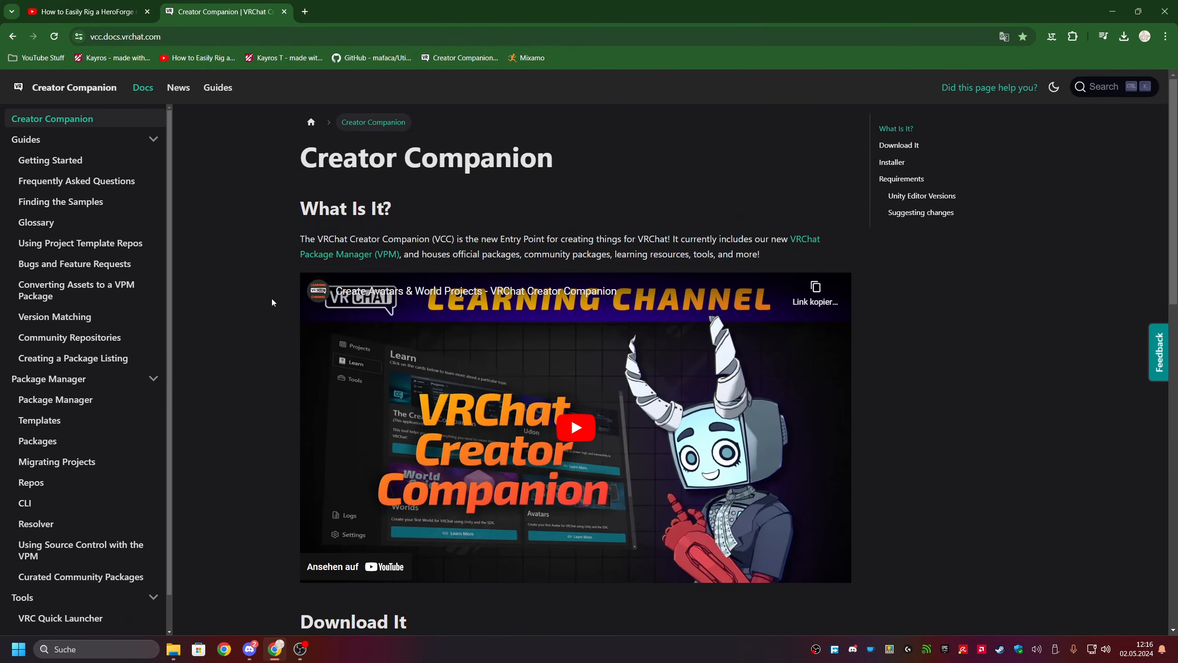
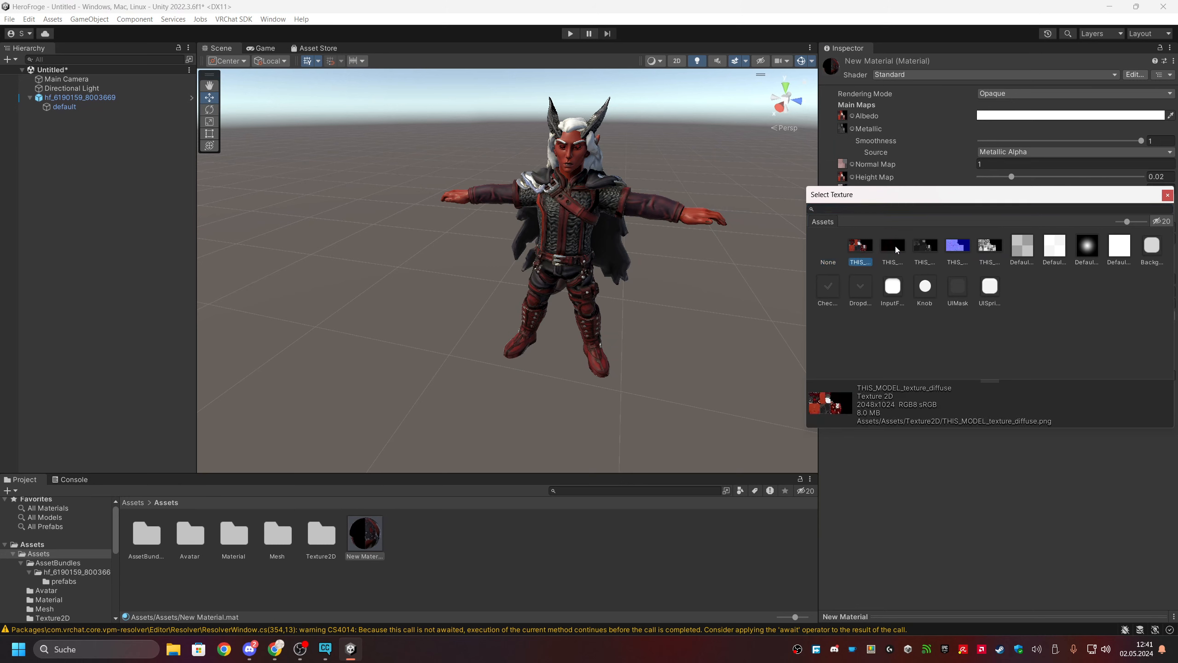
Try the emissive, metal and occlusion textures in New Material's Detail Mask, ending with THIS_MODEL_texture_occlusion, and check the figure.
{"action": "left_click", "coordinate": [892, 246]}
{"action": "left_click", "coordinate": [926, 244]}
{"action": "left_click", "coordinate": [990, 245]}
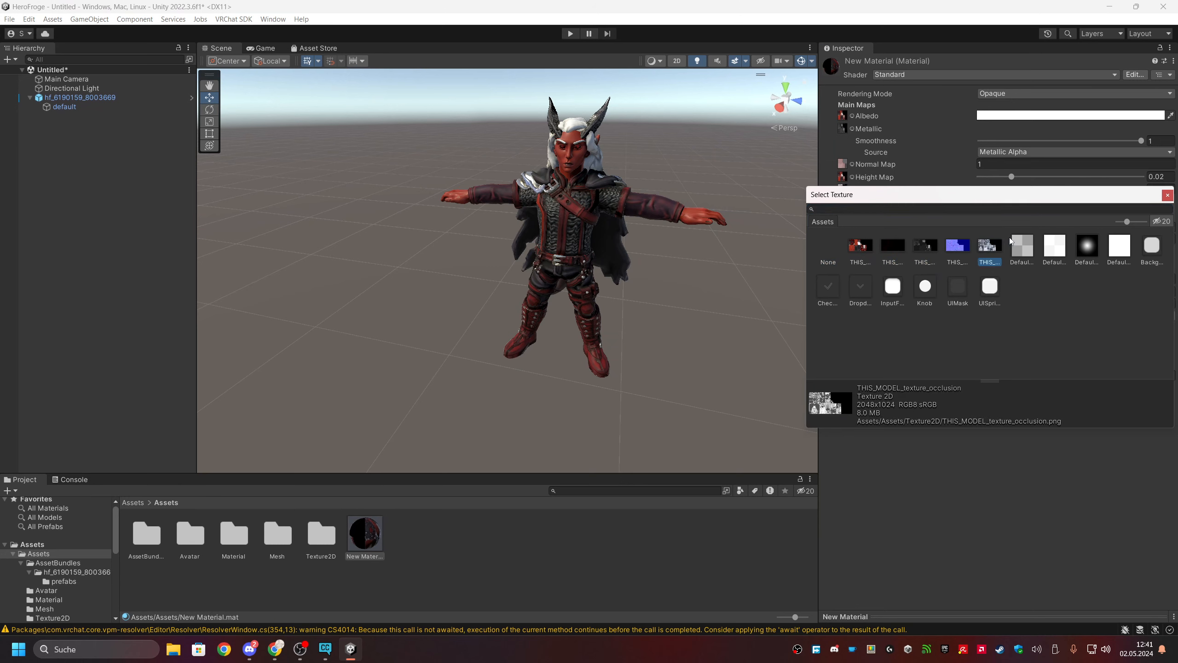
{"action": "left_click", "coordinate": [1167, 195]}
{"action": "left_click_drag", "start_coordinate": [708, 264], "coordinate": [606, 277]}
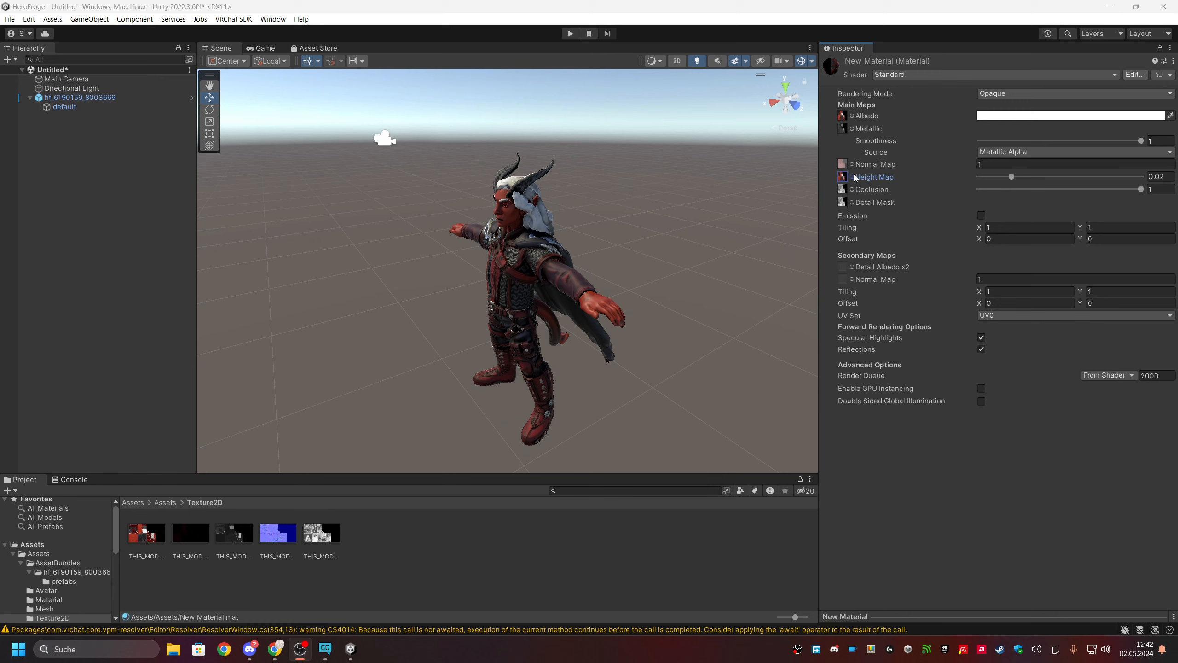
Remove the texture from New Material's Height Map slot and check the figure from several angles.
{"action": "left_click", "coordinate": [855, 178]}
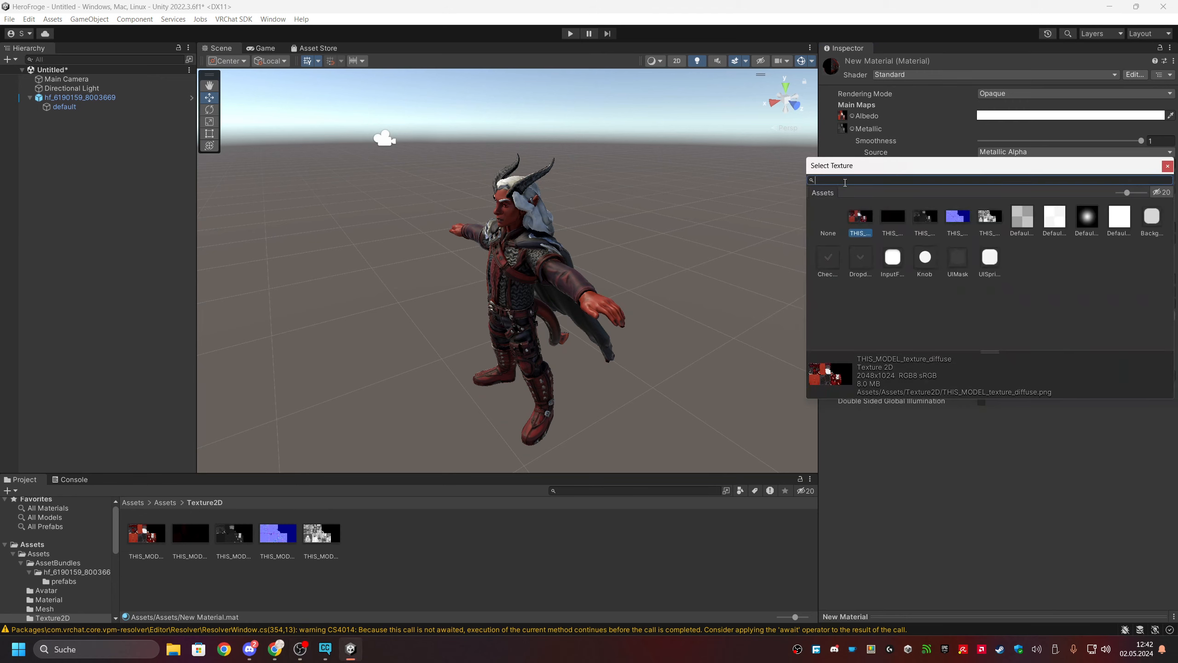
{"action": "left_click", "coordinate": [1164, 167]}
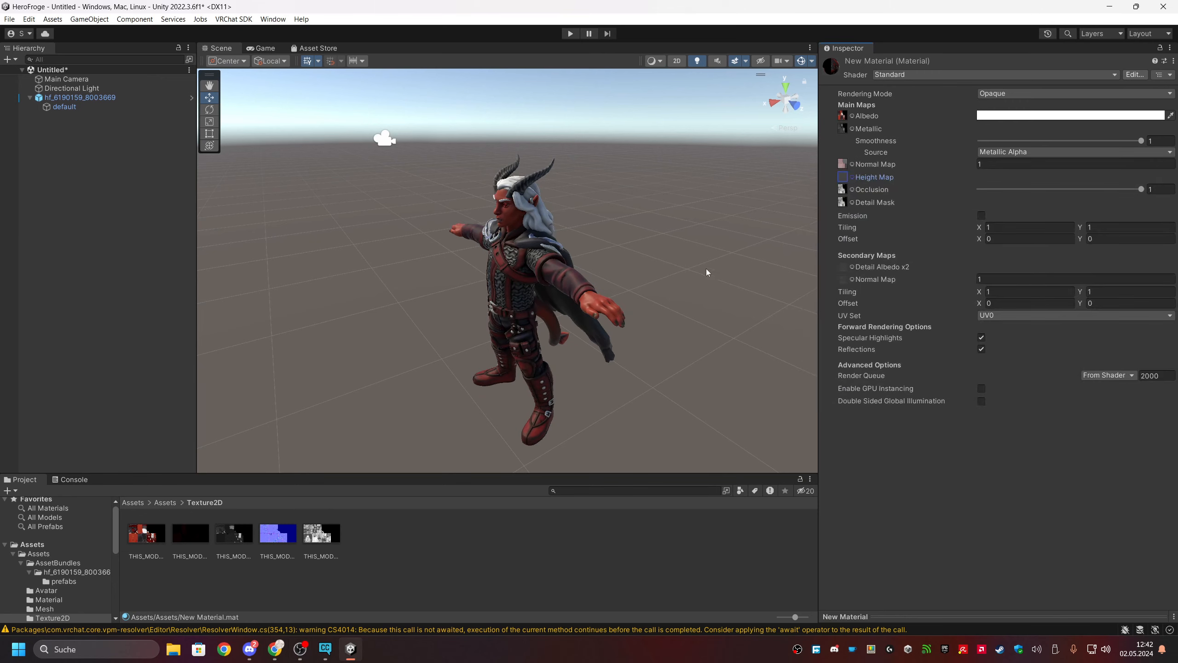
{"action": "right_click_drag", "start_coordinate": [707, 273], "coordinate": [579, 334]}
{"action": "middle_click_drag", "start_coordinate": [579, 334], "coordinate": [714, 269]}
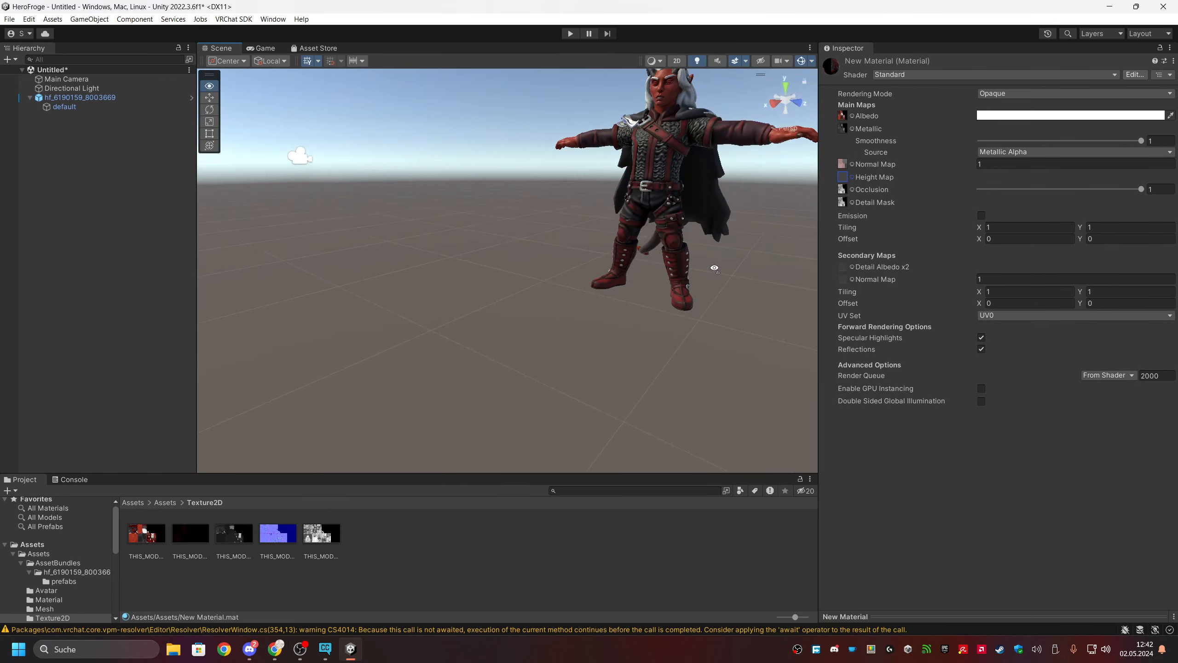
{"action": "right_click_drag", "start_coordinate": [714, 269], "coordinate": [626, 273]}
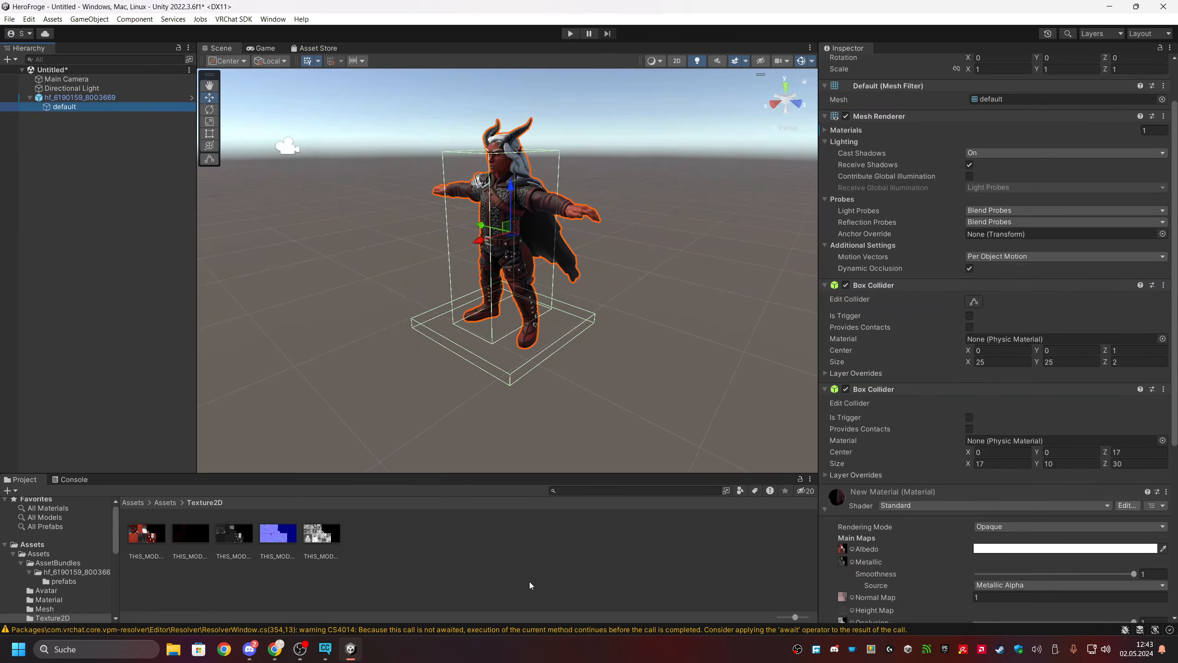
Try the occlusion, normal and metal textures for New Material's emission color and assign THIS_MODEL_texture_diffuse.
{"action": "scroll", "coordinate": [876, 508], "scroll_direction": "down", "scroll_amount": 1}
{"action": "scroll", "coordinate": [876, 510], "scroll_direction": "down", "scroll_amount": 3}
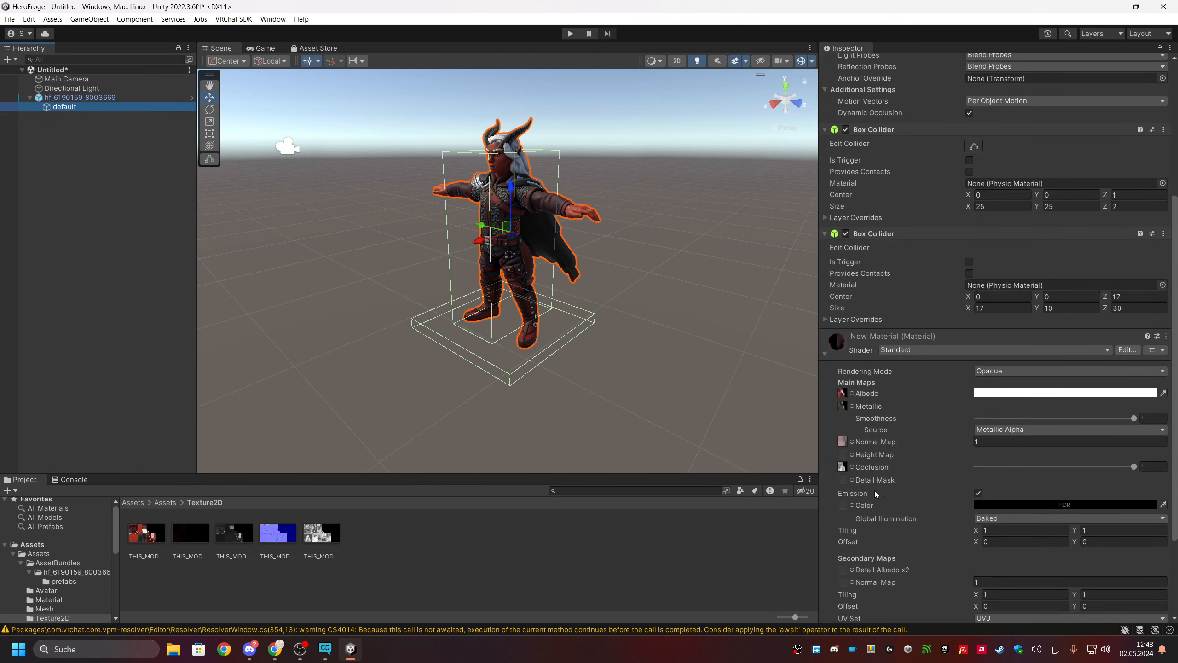
{"action": "left_click", "coordinate": [852, 506]}
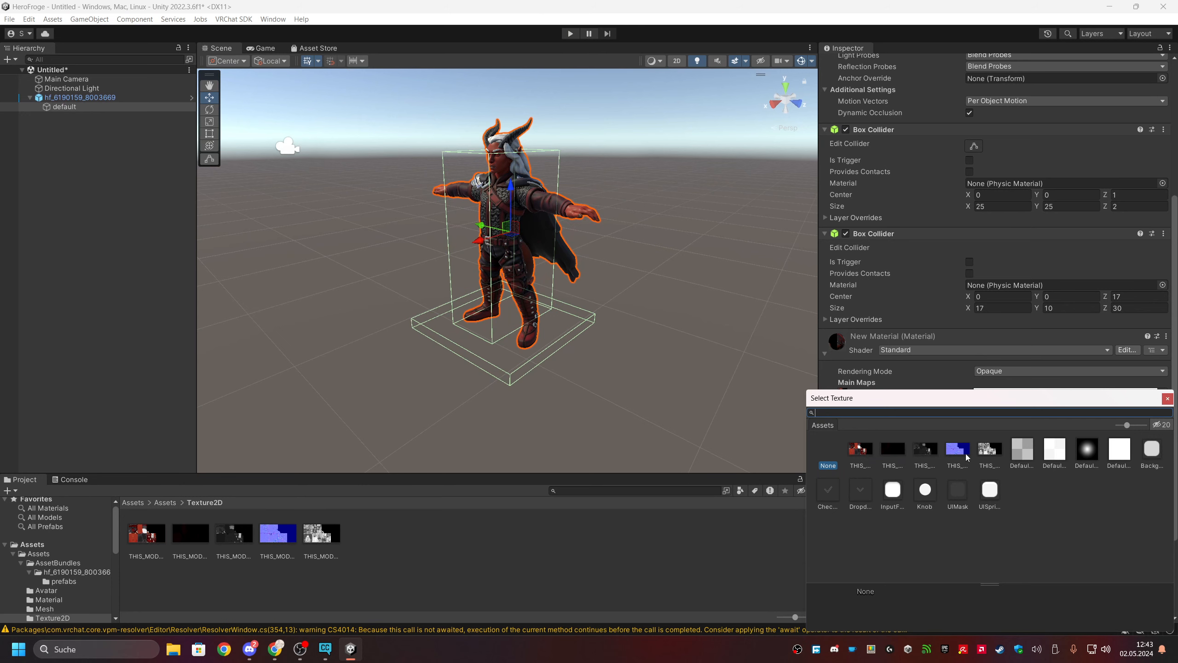
{"action": "left_click", "coordinate": [986, 452]}
{"action": "left_click", "coordinate": [958, 450]}
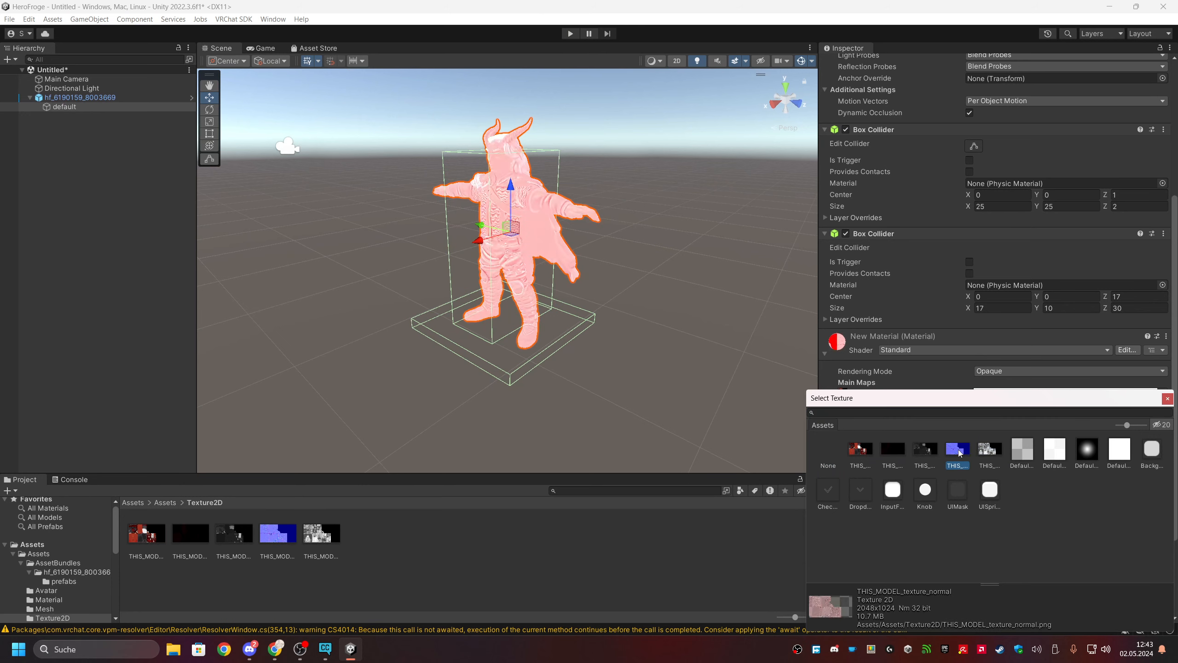
{"action": "left_click", "coordinate": [891, 455]}
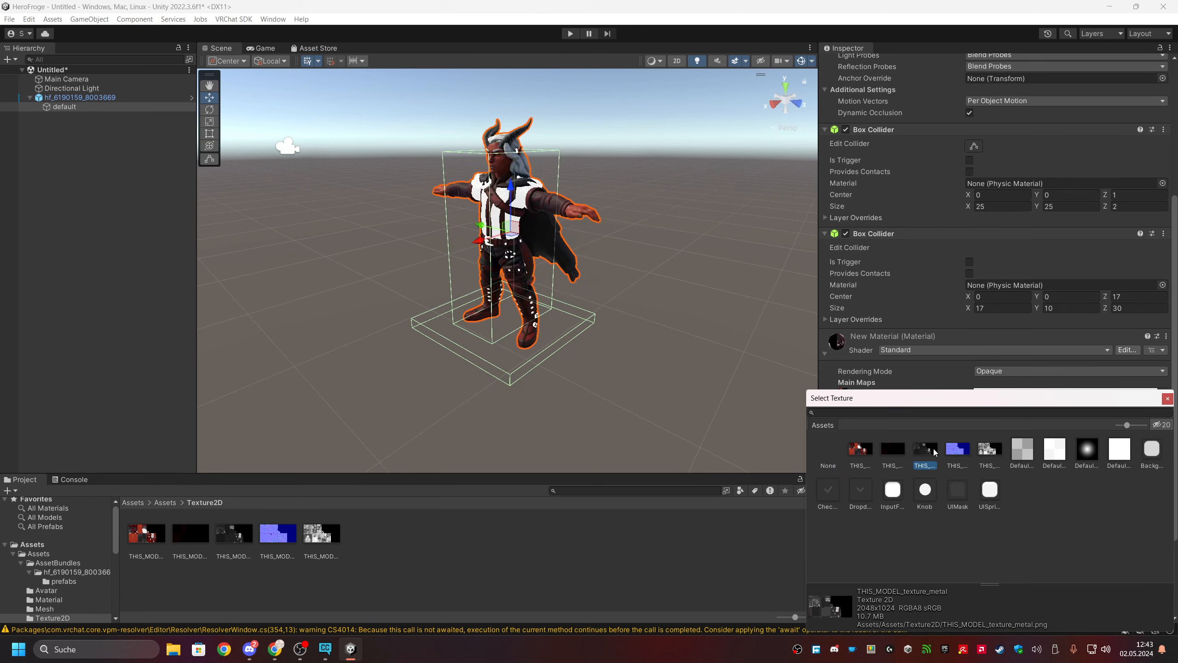
{"action": "double_click", "coordinate": [857, 459]}
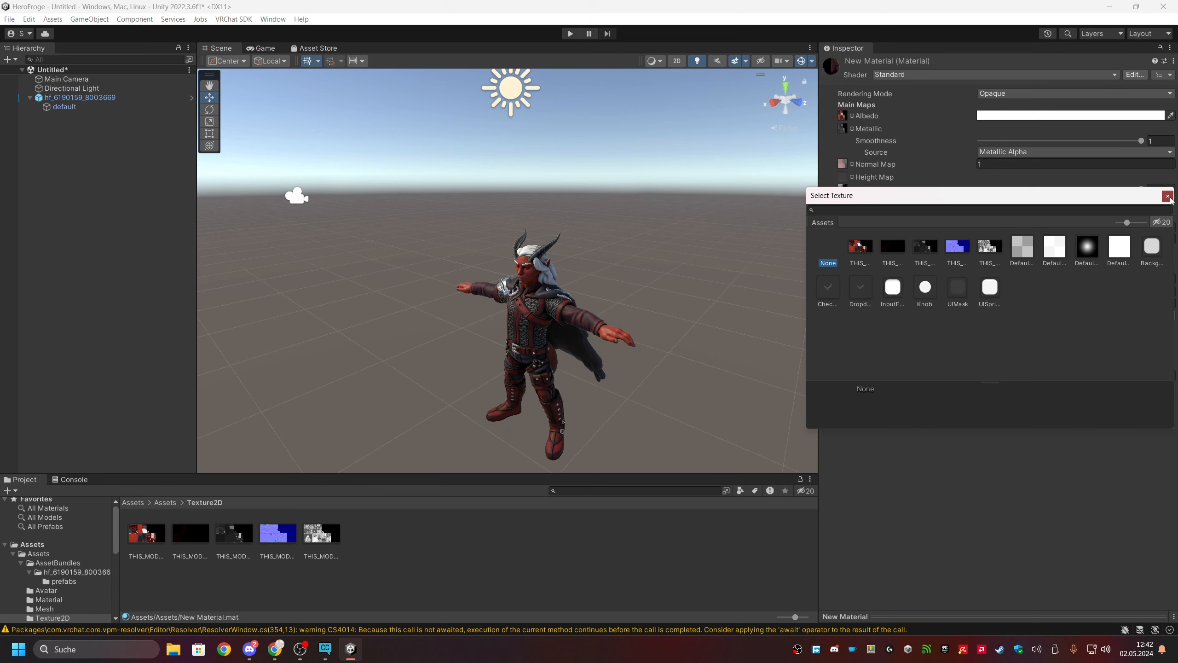
Leave the Detail Mask without a texture and inspect the figure in the scene.
{"action": "left_click", "coordinate": [1167, 196]}
{"action": "left_click", "coordinate": [687, 309]}
{"action": "right_click_drag", "start_coordinate": [678, 308], "coordinate": [688, 324]}
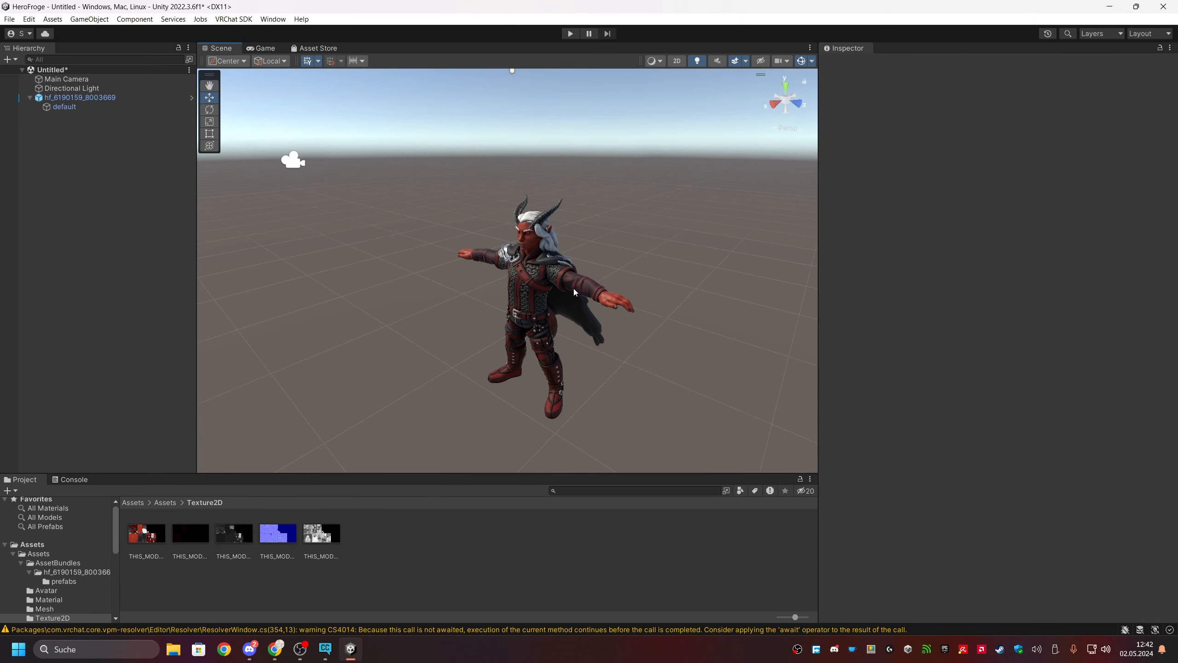
{"action": "left_click", "coordinate": [533, 293]}
{"action": "left_click", "coordinate": [685, 256]}
{"action": "middle_click_drag", "start_coordinate": [647, 263], "coordinate": [633, 230]}
{"action": "left_click", "coordinate": [516, 218]}
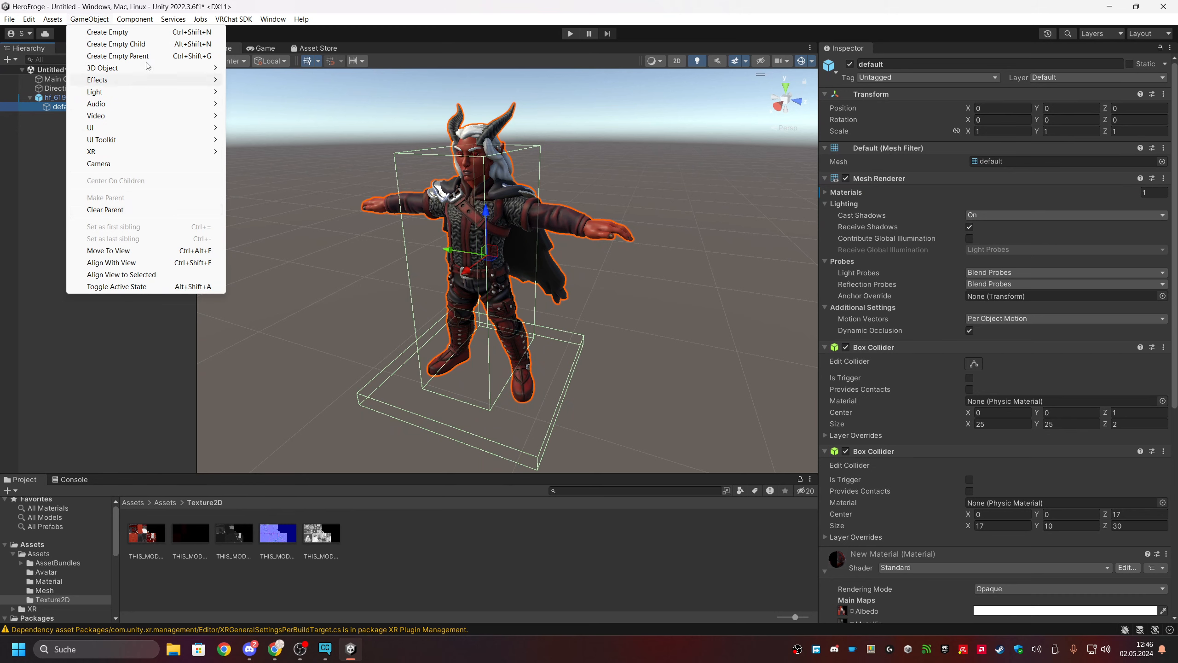
Open the Package Manager window and place it over the scene.
{"action": "left_click", "coordinate": [233, 18]}
{"action": "mouse_move", "coordinate": [268, 23]}
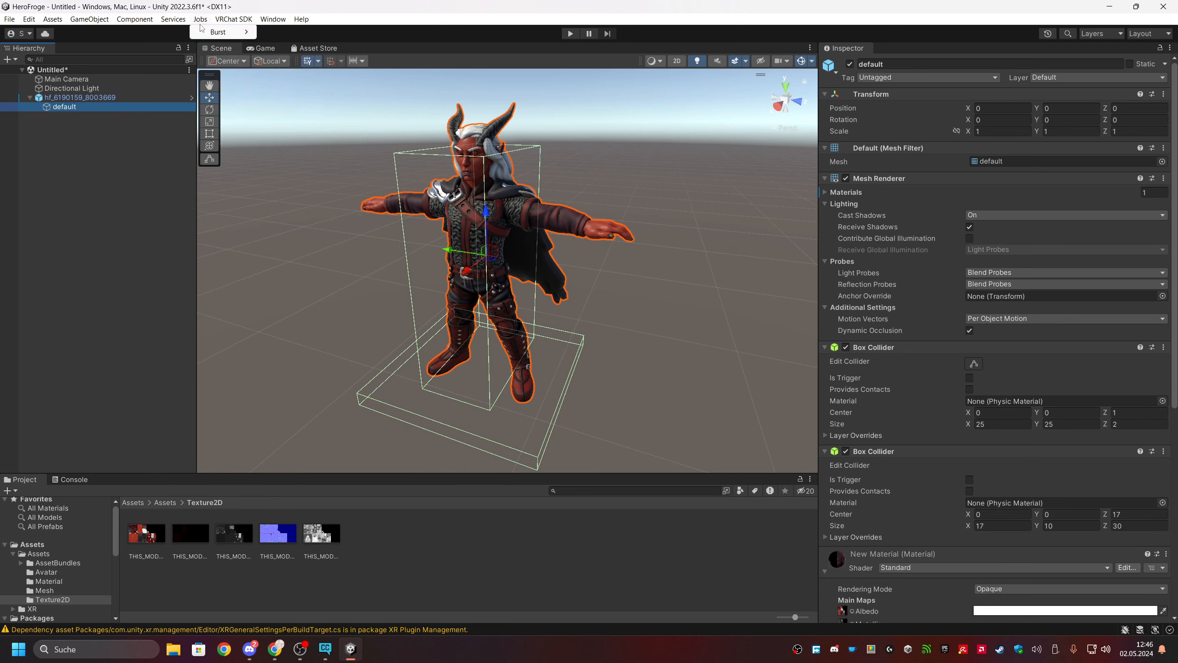
{"action": "left_click", "coordinate": [90, 19]}
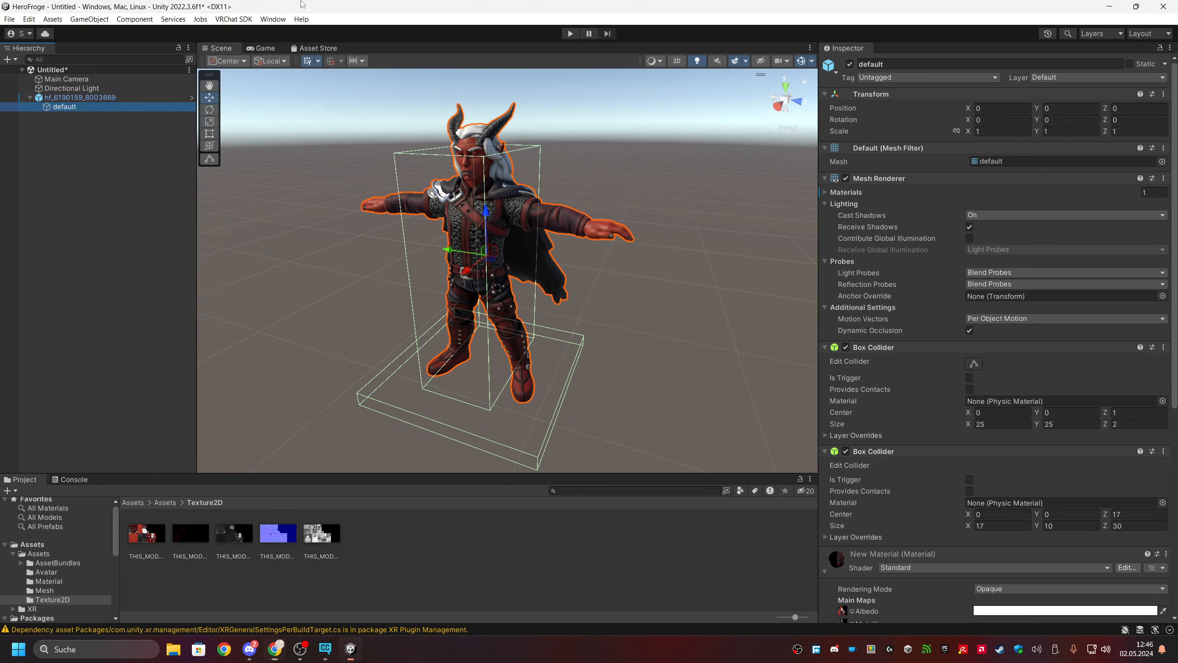
{"action": "left_click", "coordinate": [272, 19]}
{"action": "left_click", "coordinate": [309, 141]}
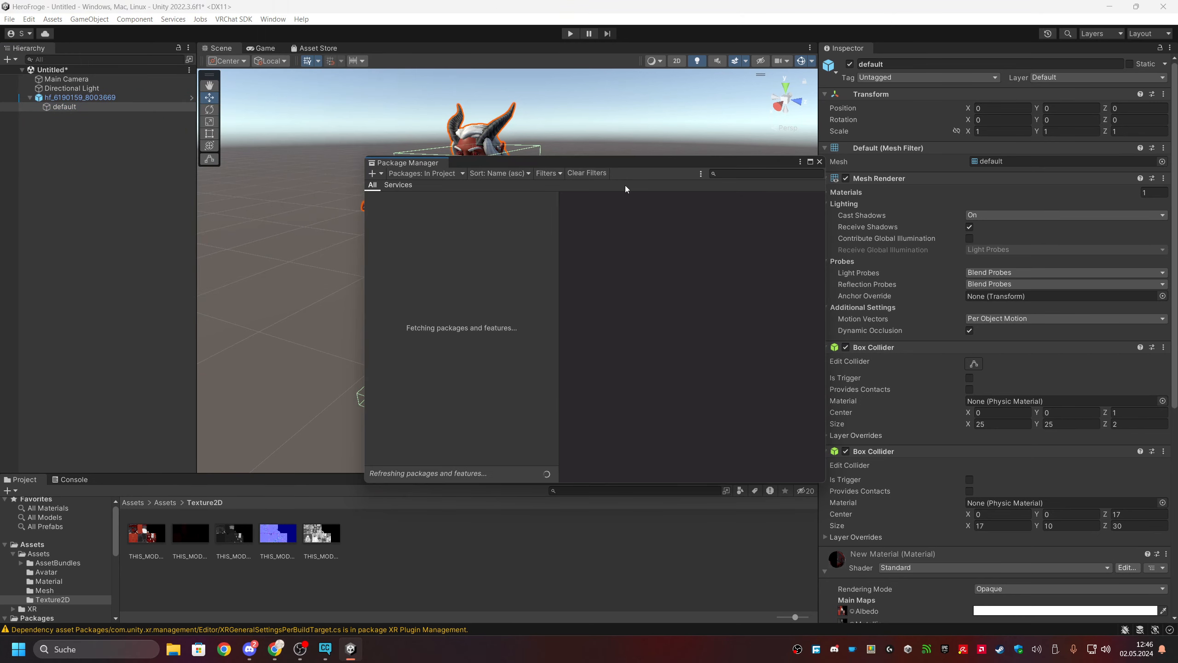
{"action": "left_click_drag", "start_coordinate": [650, 163], "coordinate": [613, 166]}
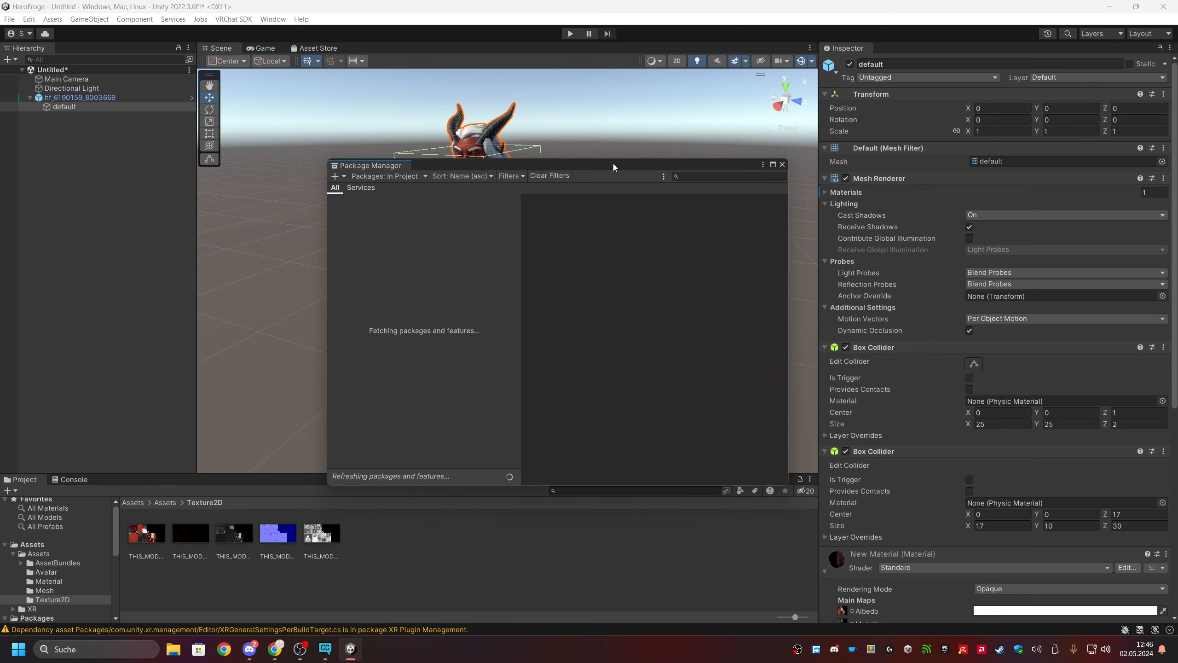
Enable pre-release packages in the Package Manager's advanced project settings and close the settings window.
{"action": "left_click", "coordinate": [662, 176]}
{"action": "left_click", "coordinate": [682, 191]}
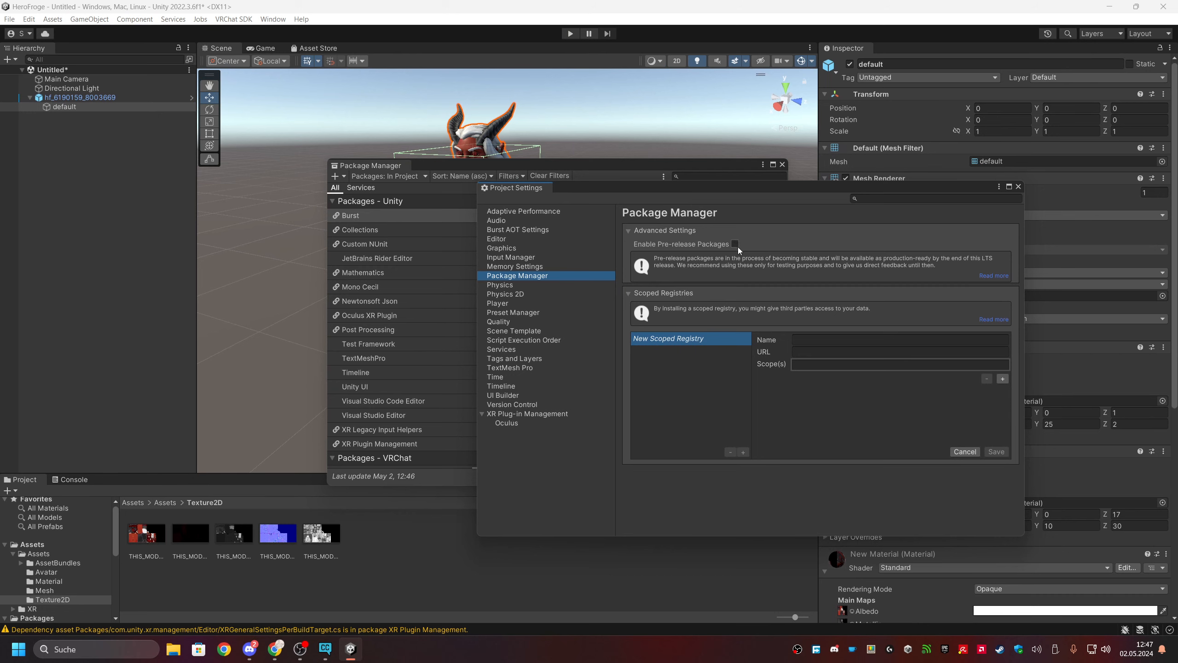
{"action": "left_click", "coordinate": [735, 244]}
{"action": "left_click", "coordinate": [616, 346]}
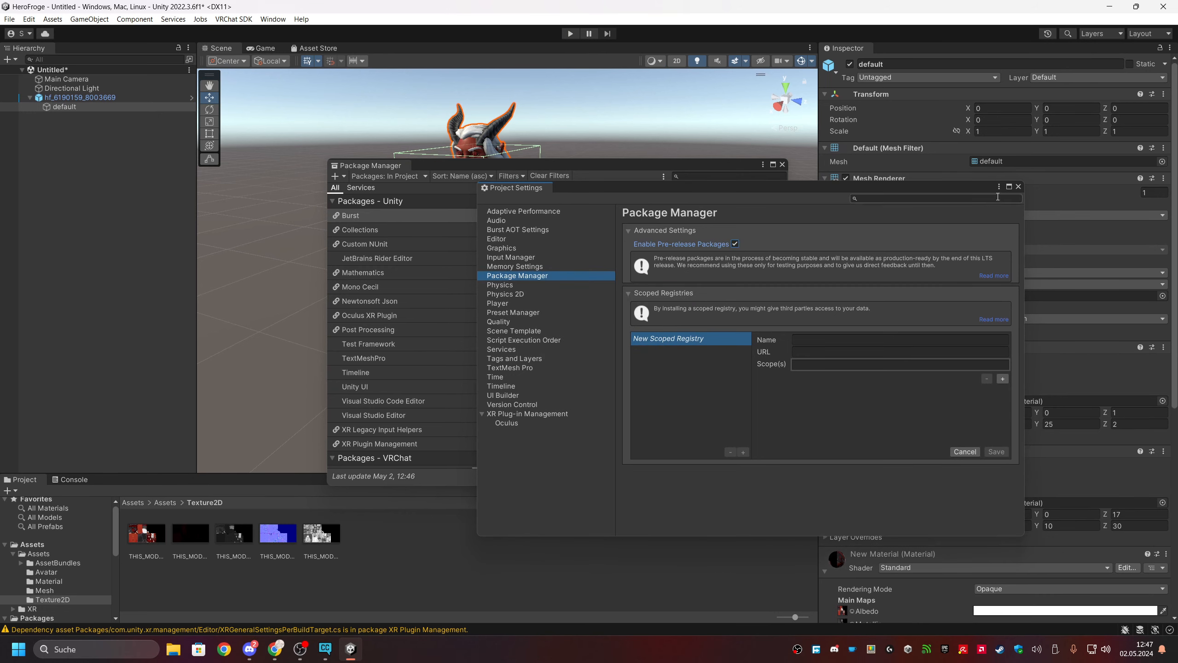
{"action": "left_click", "coordinate": [1018, 186]}
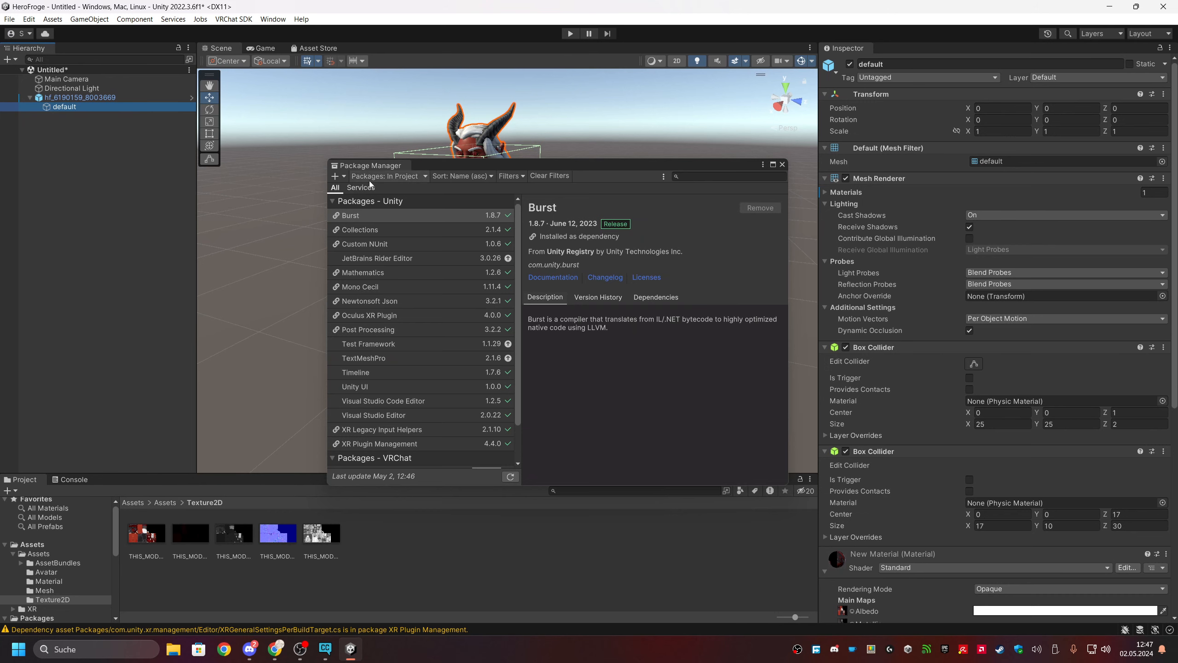
Find the FBX Exporter package in the Unity Registry and install it.
{"action": "left_click", "coordinate": [389, 176]}
{"action": "left_click", "coordinate": [371, 190]}
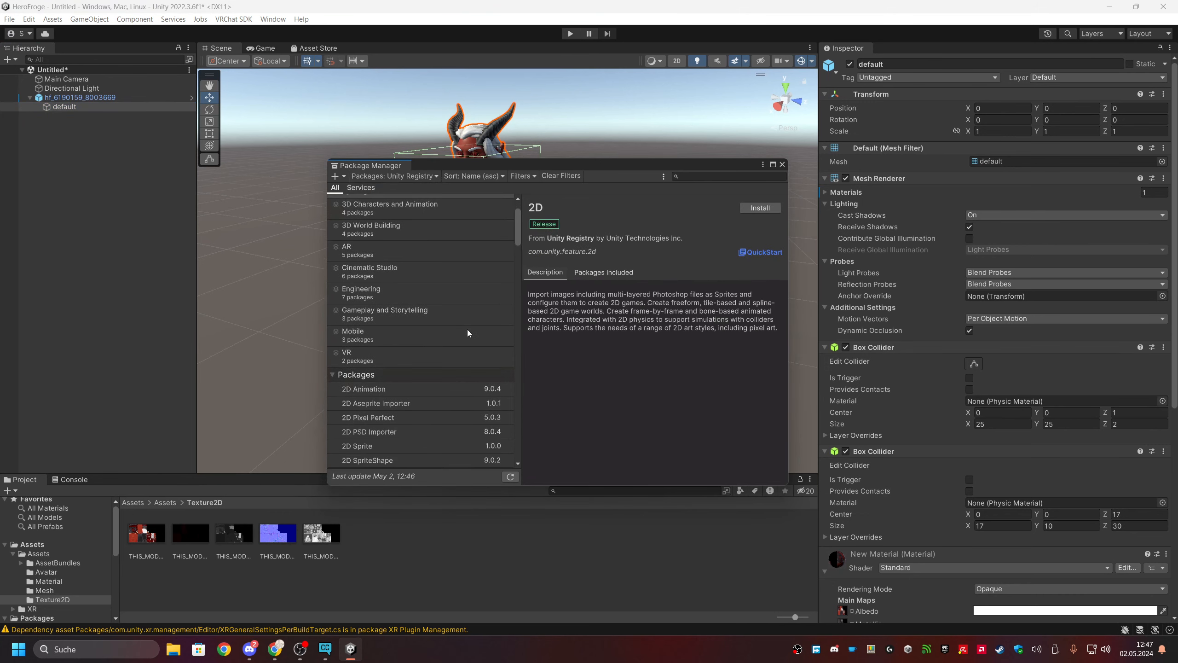
{"action": "scroll", "coordinate": [429, 368], "scroll_direction": "down", "scroll_amount": 10}
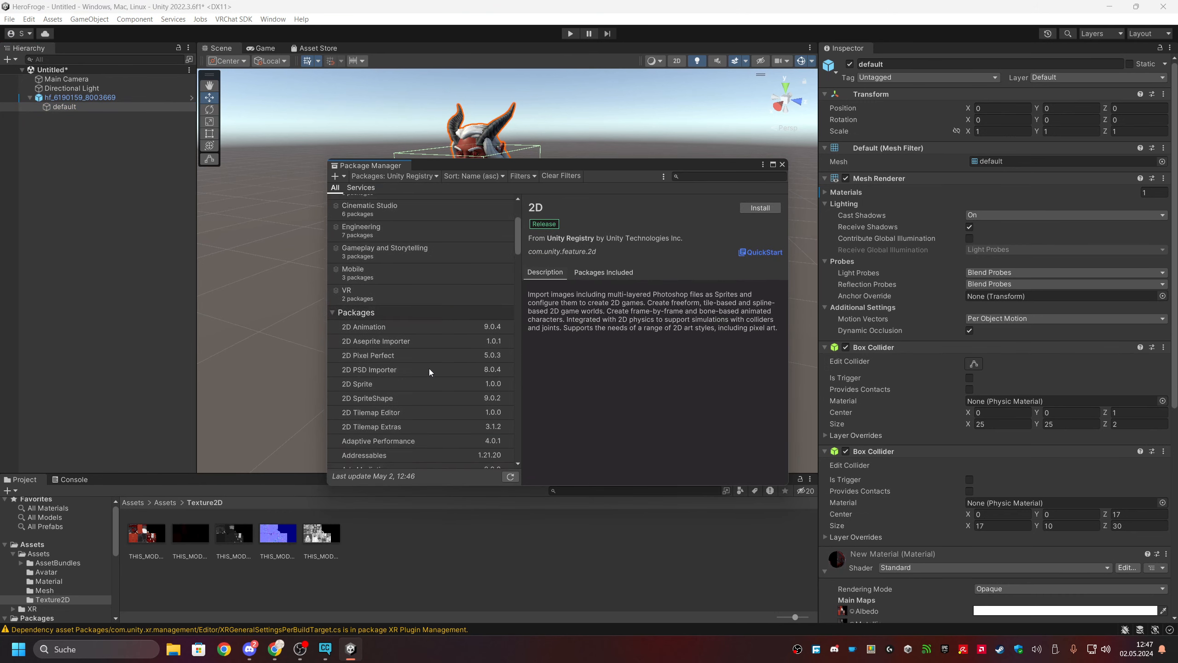
{"action": "scroll", "coordinate": [429, 369], "scroll_direction": "down", "scroll_amount": 3}
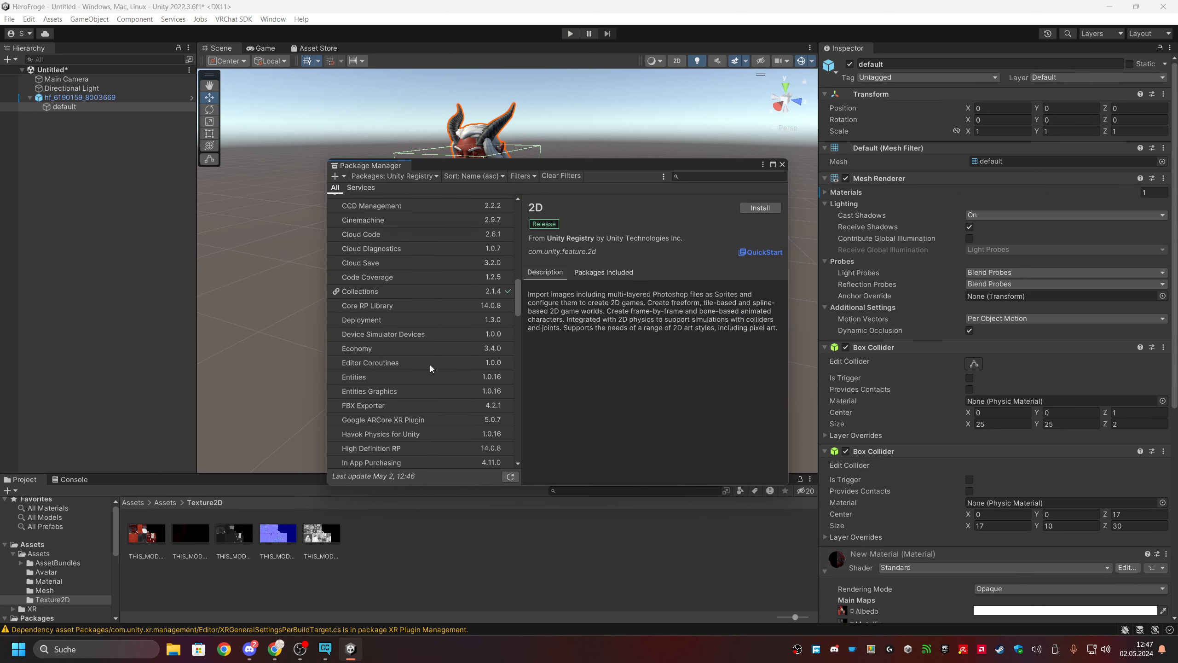
{"action": "left_click", "coordinate": [372, 407]}
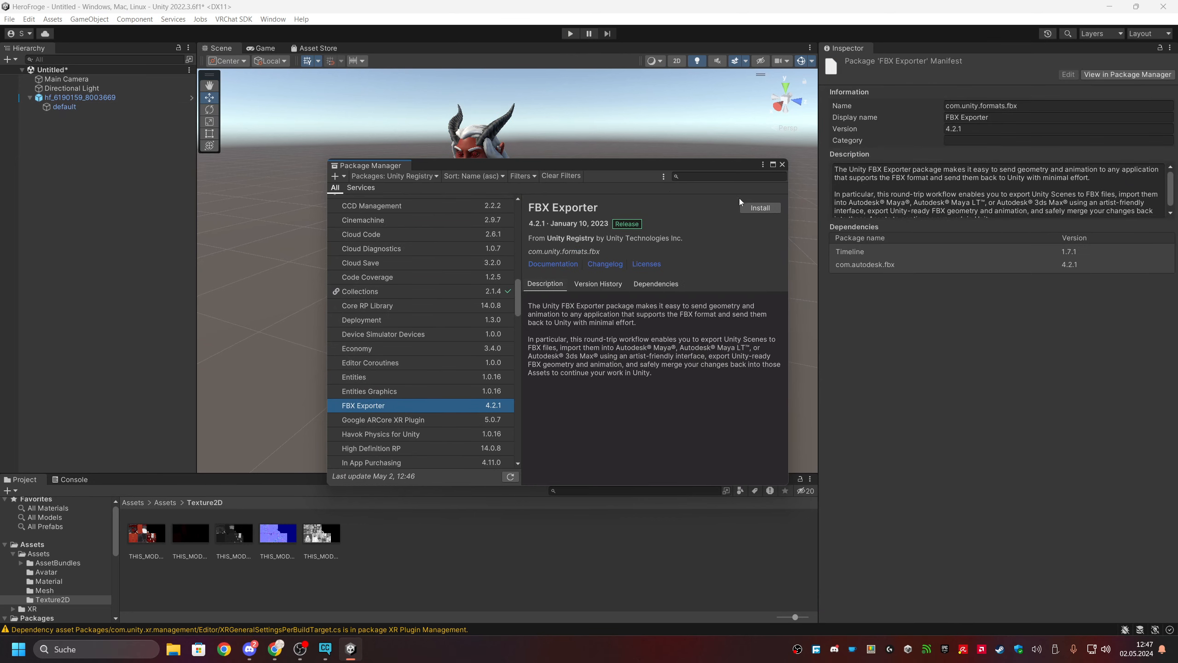
{"action": "left_click", "coordinate": [749, 209]}
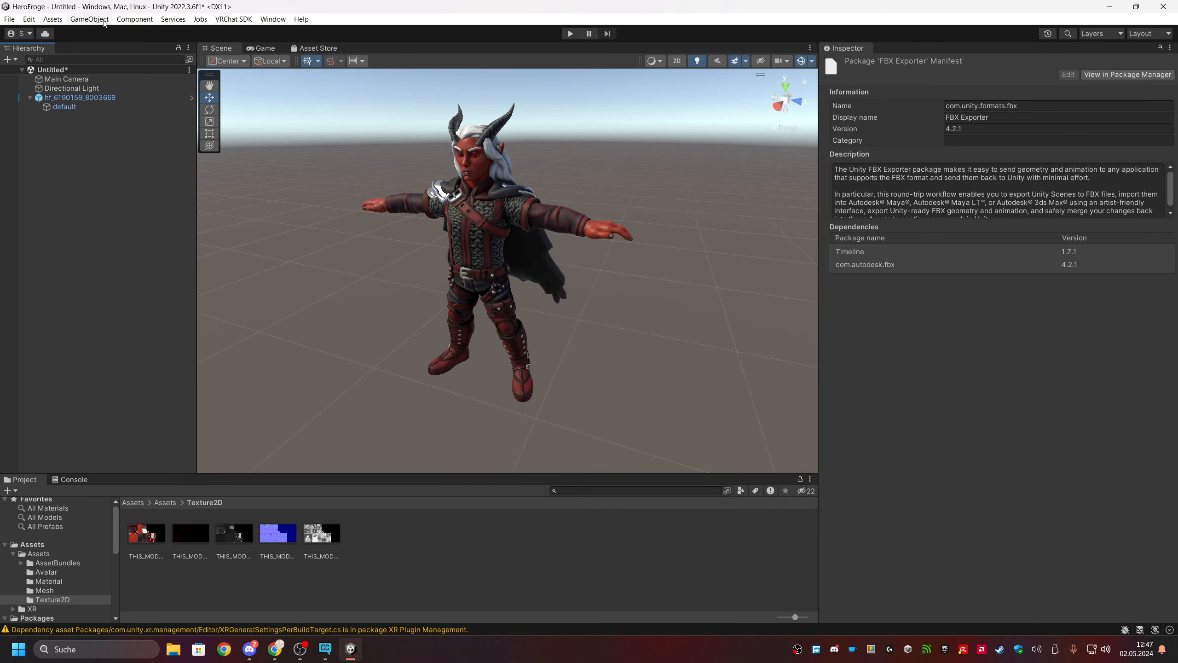
Start an FBX export and name the export file HeroForge.
{"action": "left_click", "coordinate": [79, 18]}
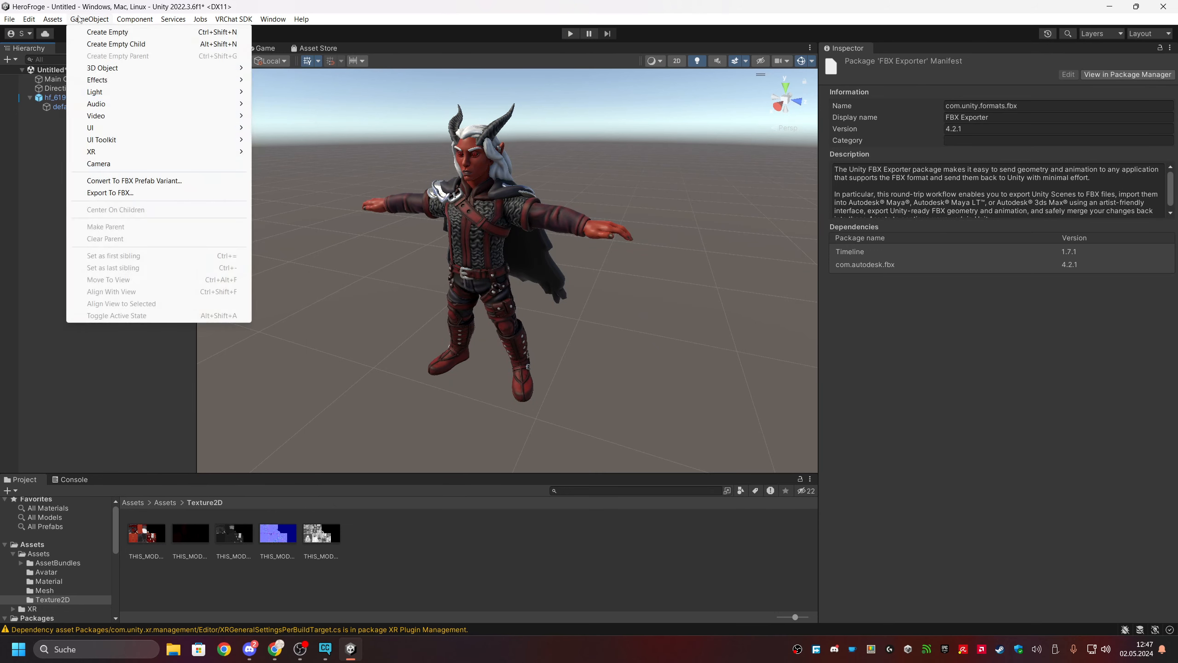
{"action": "left_click", "coordinate": [106, 193]}
{"action": "left_click_drag", "start_coordinate": [1177, 119], "coordinate": [569, 120]}
{"action": "type", "text": "rge"}
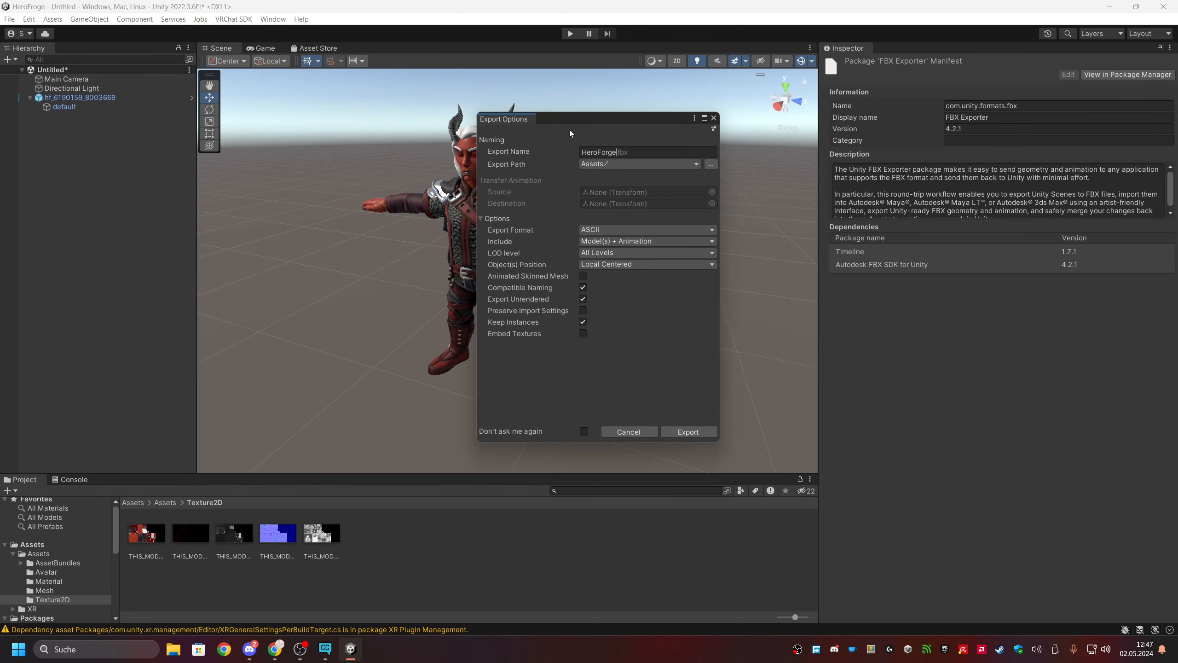
Create a folder named FBX inside Desktop > VRChaz, choose it as the export path and try to export.
{"action": "left_click", "coordinate": [611, 163]}
{"action": "left_click", "coordinate": [710, 164]}
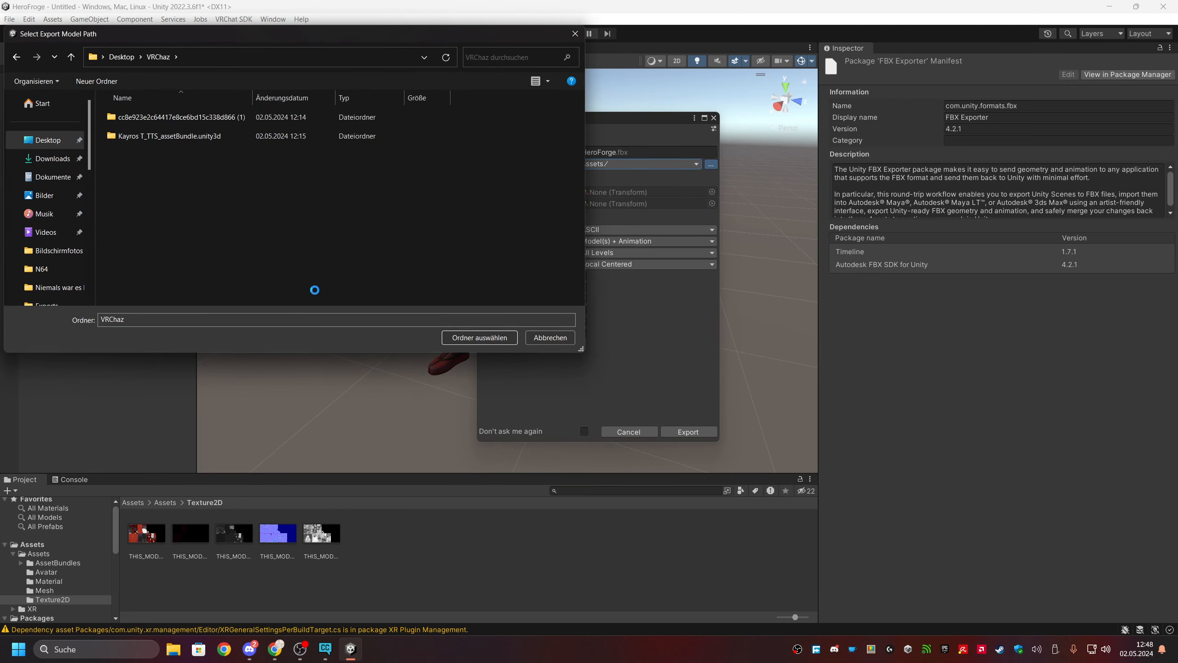
{"action": "right_click", "coordinate": [253, 216]}
{"action": "mouse_move", "coordinate": [334, 430]}
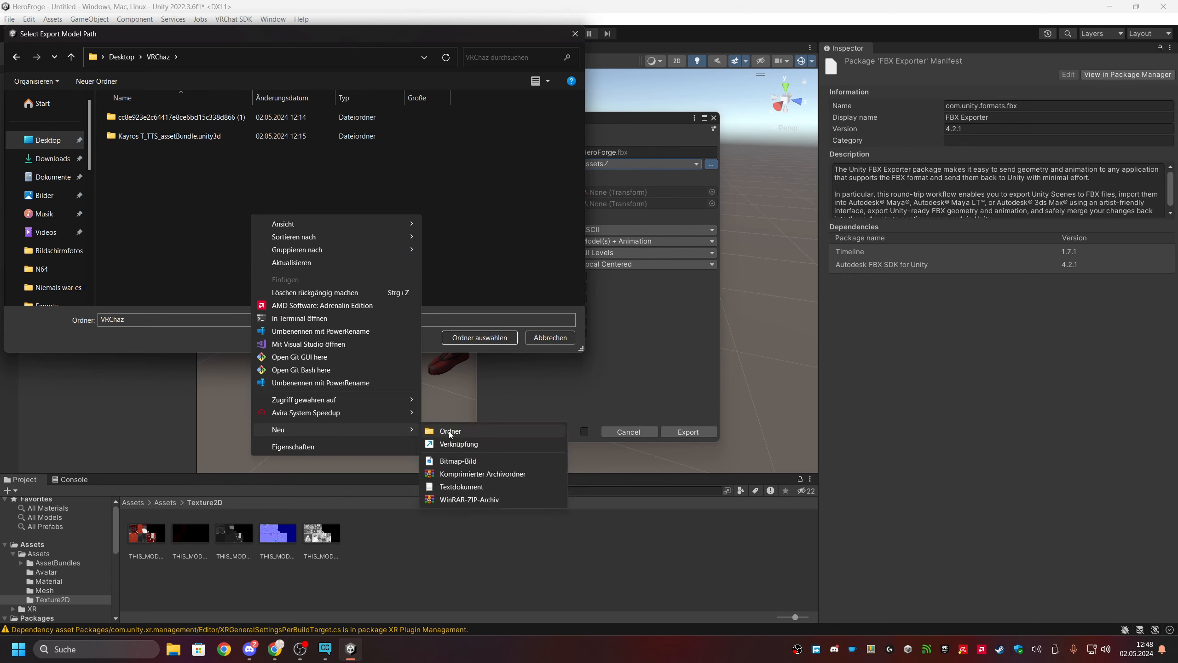
{"action": "left_click", "coordinate": [449, 432]}
{"action": "type", "text": "F"}
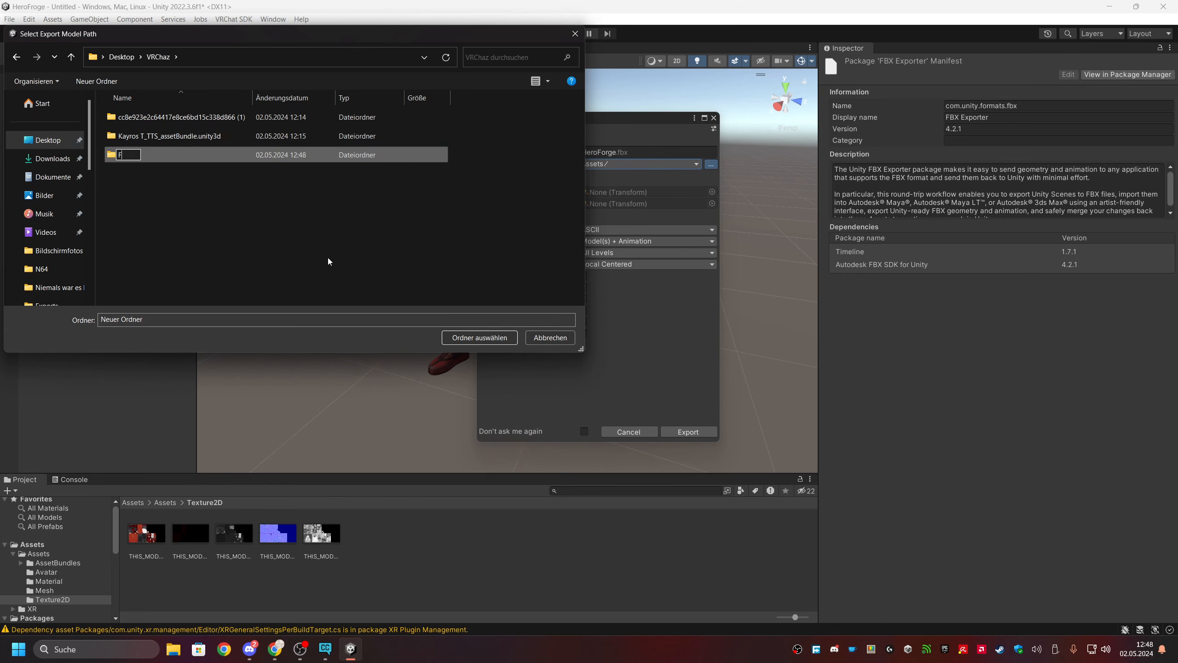
{"action": "type", "text": "BX"}
{"action": "key", "text": "Return"}
{"action": "key", "text": "Return"}
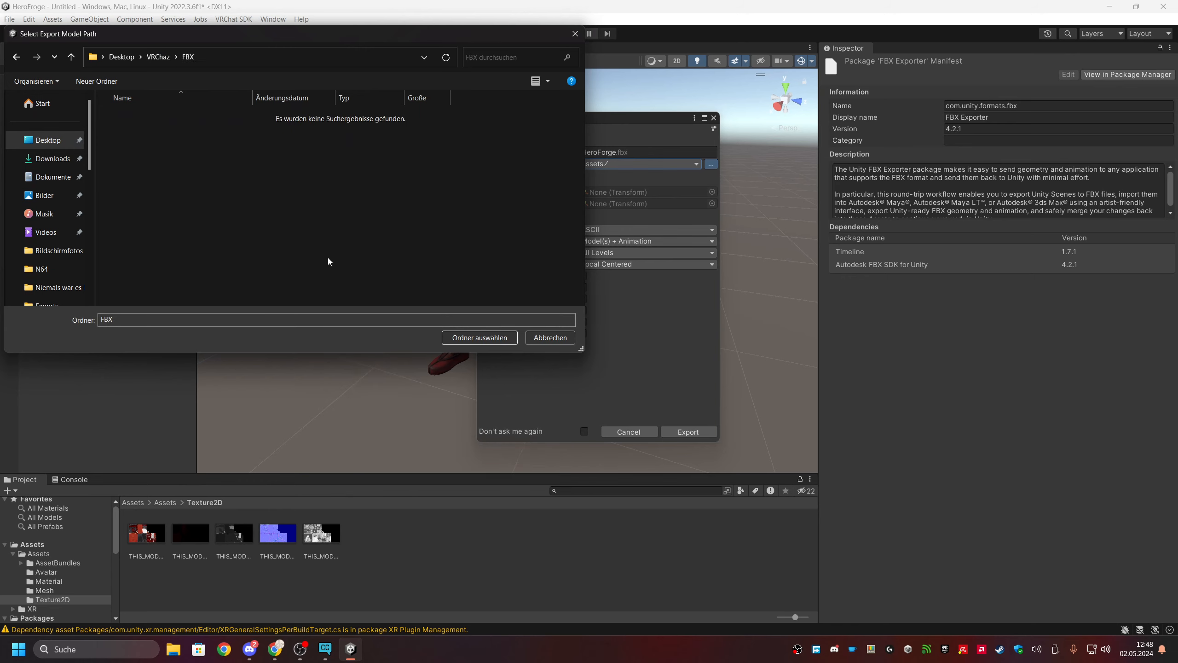
{"action": "left_click", "coordinate": [468, 338]}
{"action": "left_click", "coordinate": [710, 434]}
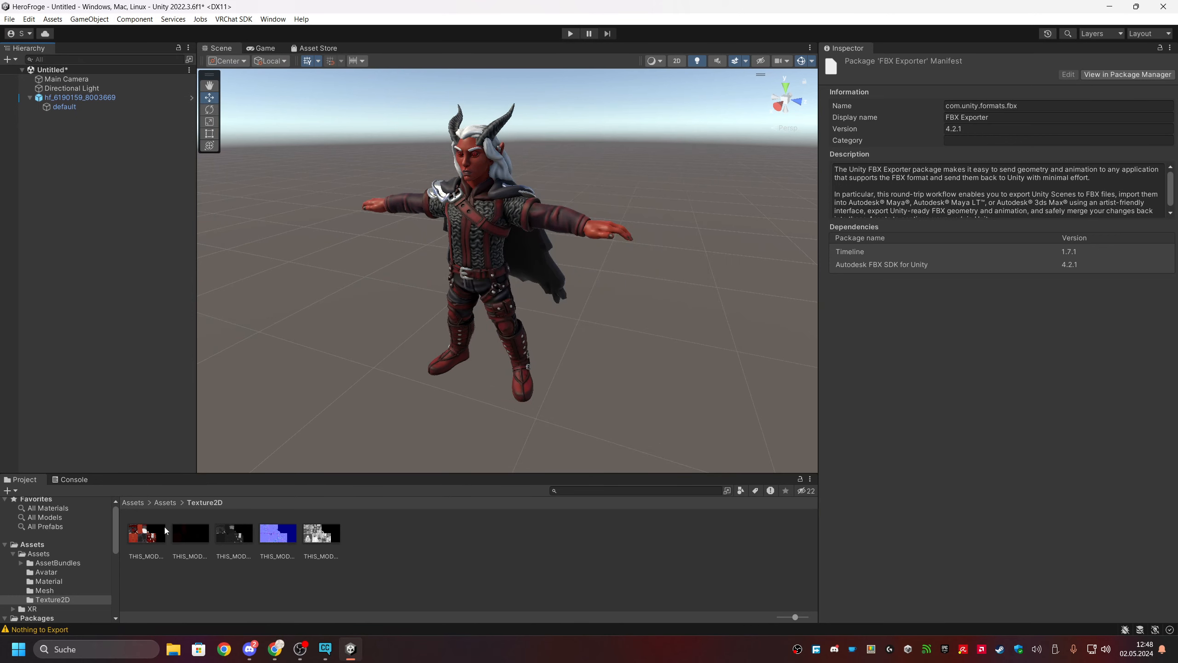
Check the export warning in the console and export the default object to the FBX folder as HeroForge.fbx.
{"action": "left_click", "coordinate": [34, 630]}
{"action": "right_click", "coordinate": [64, 106]}
{"action": "left_click", "coordinate": [144, 195]}
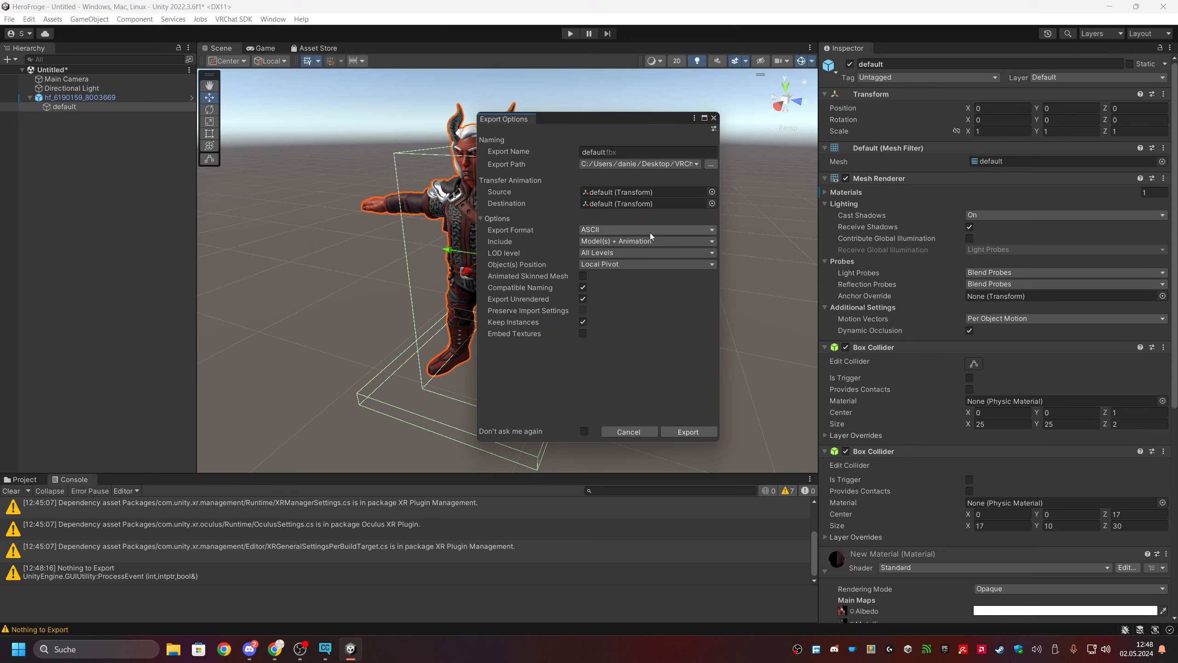
{"action": "left_click", "coordinate": [688, 432]}
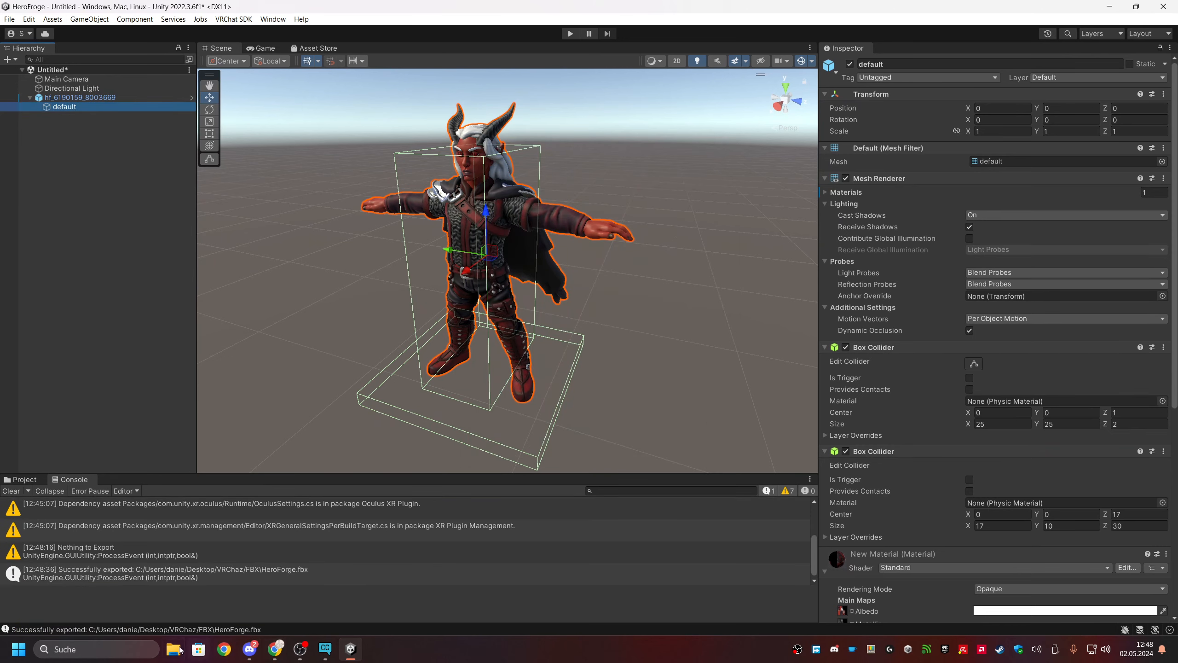
Switch to File Explorer and check Desktop > VRChaz > FBX for the exported file.
{"action": "left_click", "coordinate": [174, 649]}
{"action": "left_click", "coordinate": [47, 192]}
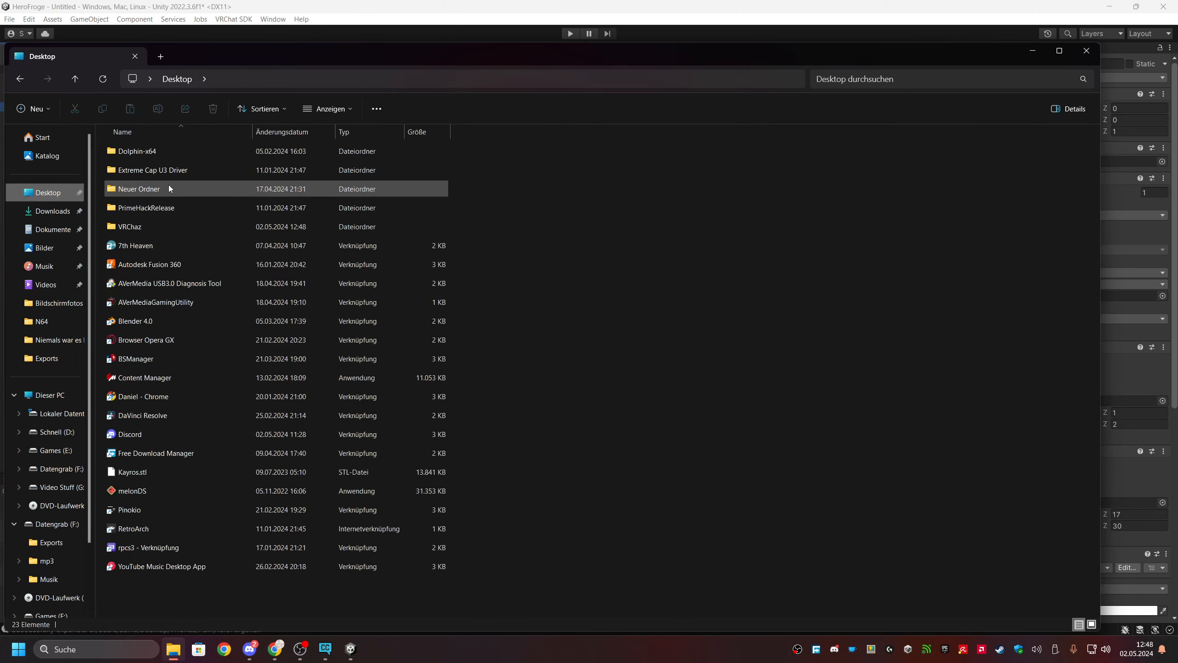
{"action": "double_click", "coordinate": [148, 226]}
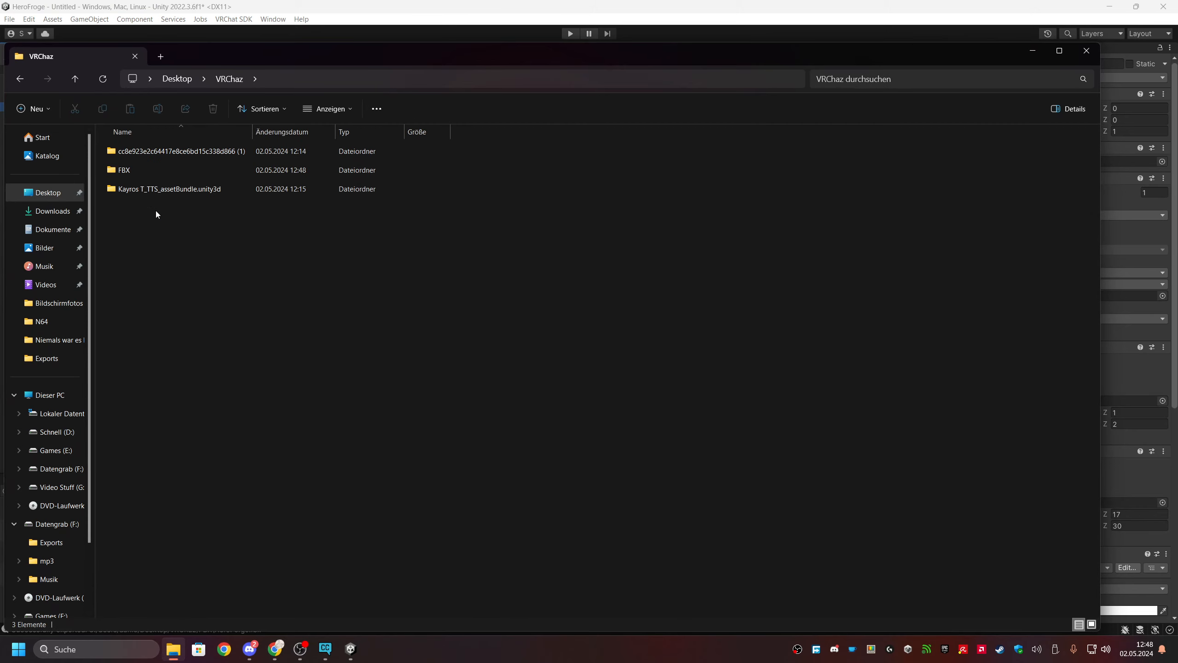
{"action": "double_click", "coordinate": [251, 60]}
{"action": "double_click", "coordinate": [144, 122]}
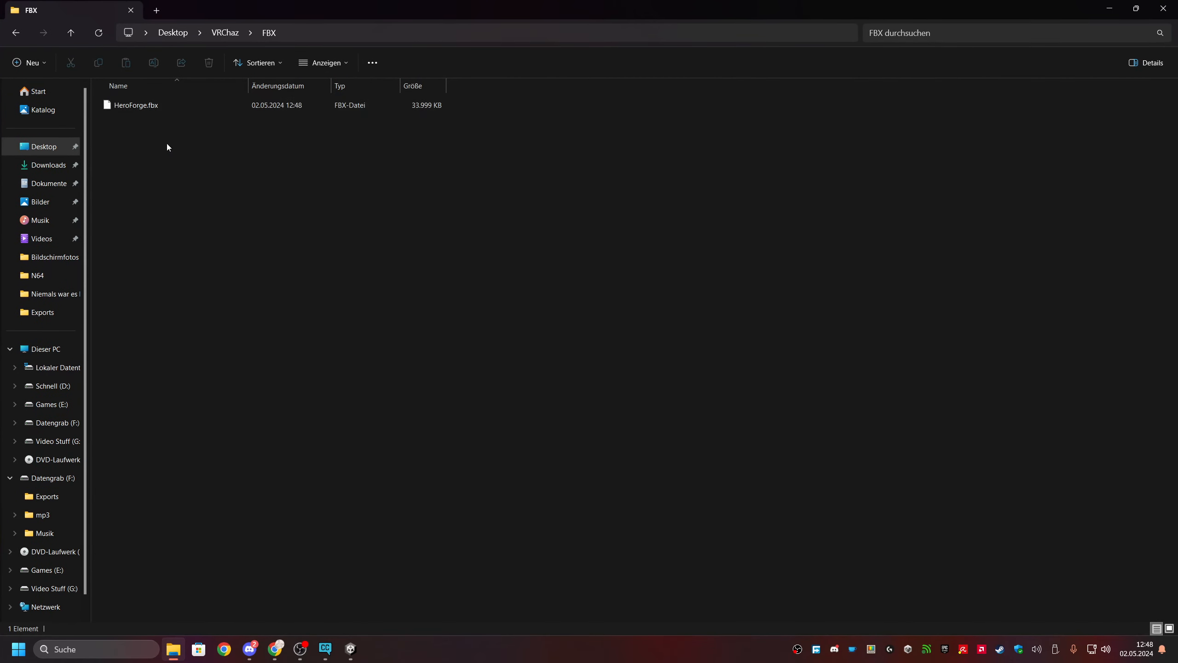
{"action": "left_click", "coordinate": [1105, 7]}
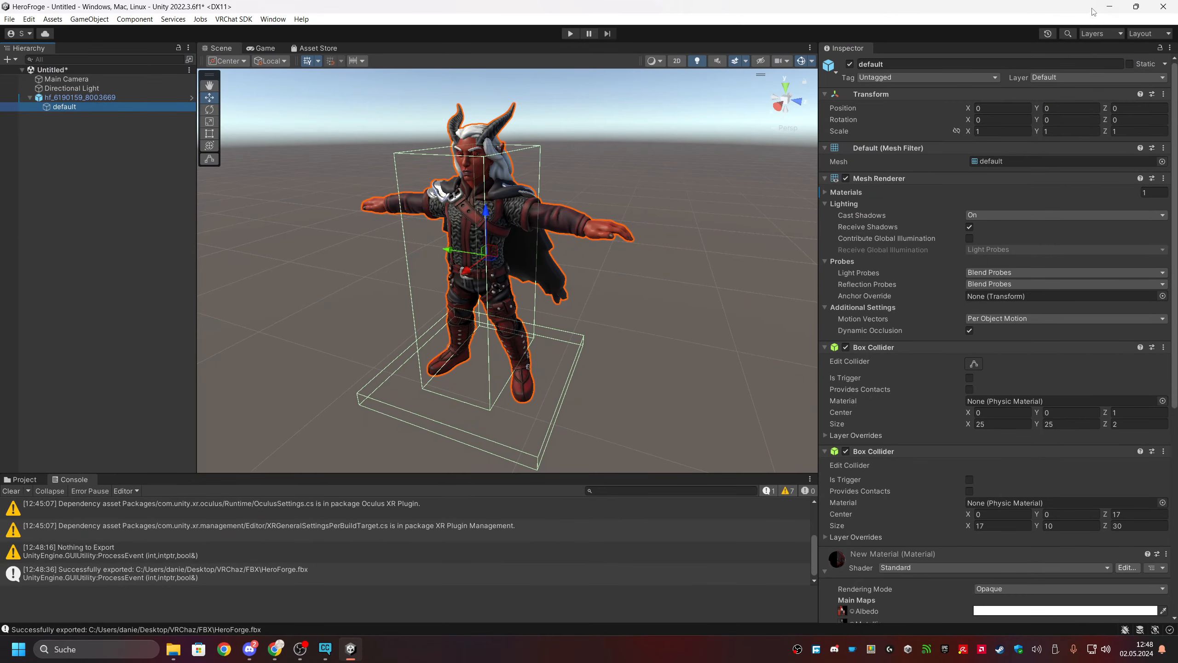
Switch to Chrome, open the bookmarked Mixamo site in a new tab and dismiss the translation prompt.
{"action": "left_click", "coordinate": [1108, 6]}
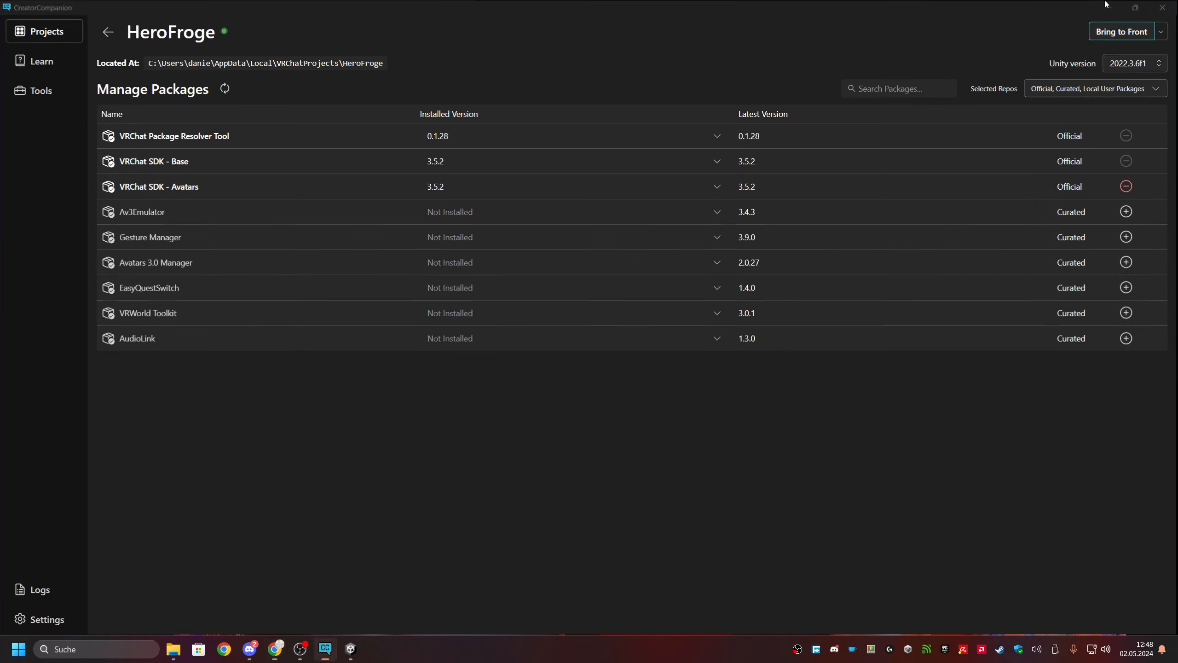
{"action": "left_click", "coordinate": [1106, 5]}
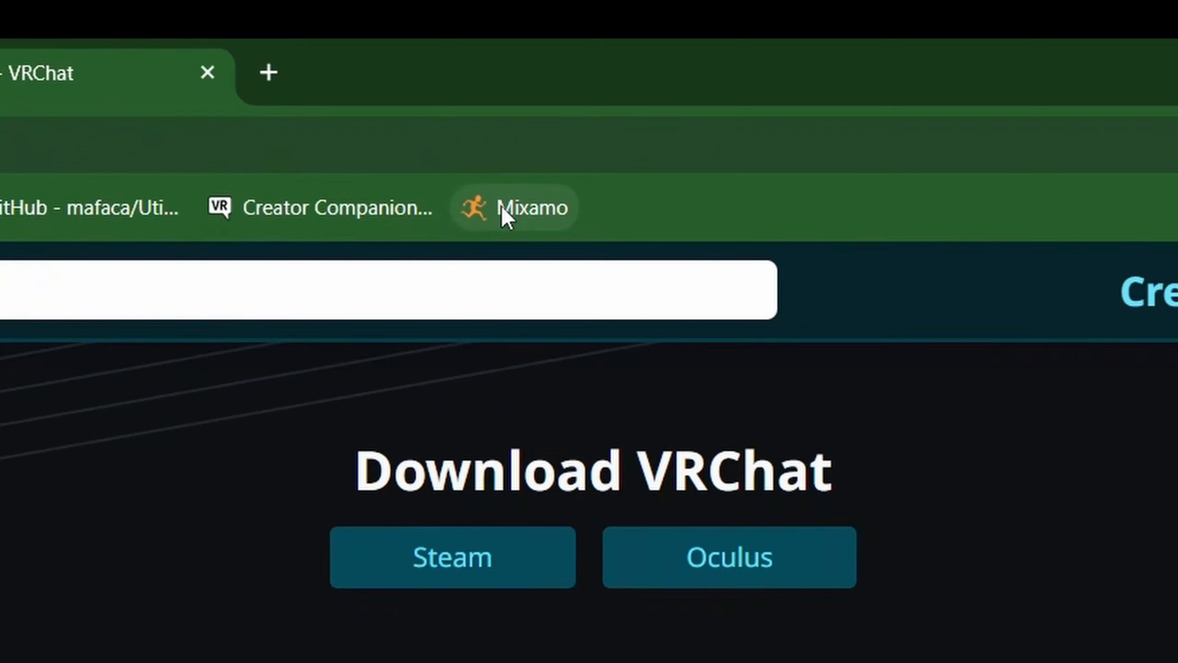
{"action": "middle_click", "coordinate": [502, 206]}
{"action": "left_click", "coordinate": [352, 67]}
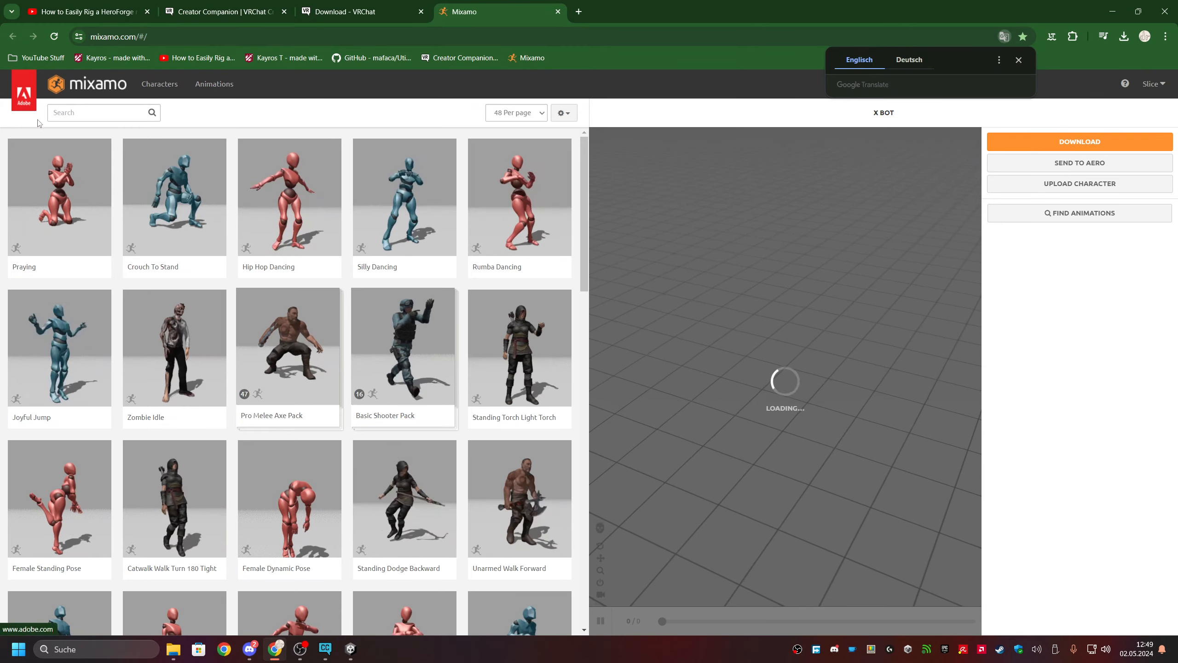
{"action": "left_click", "coordinate": [1018, 60]}
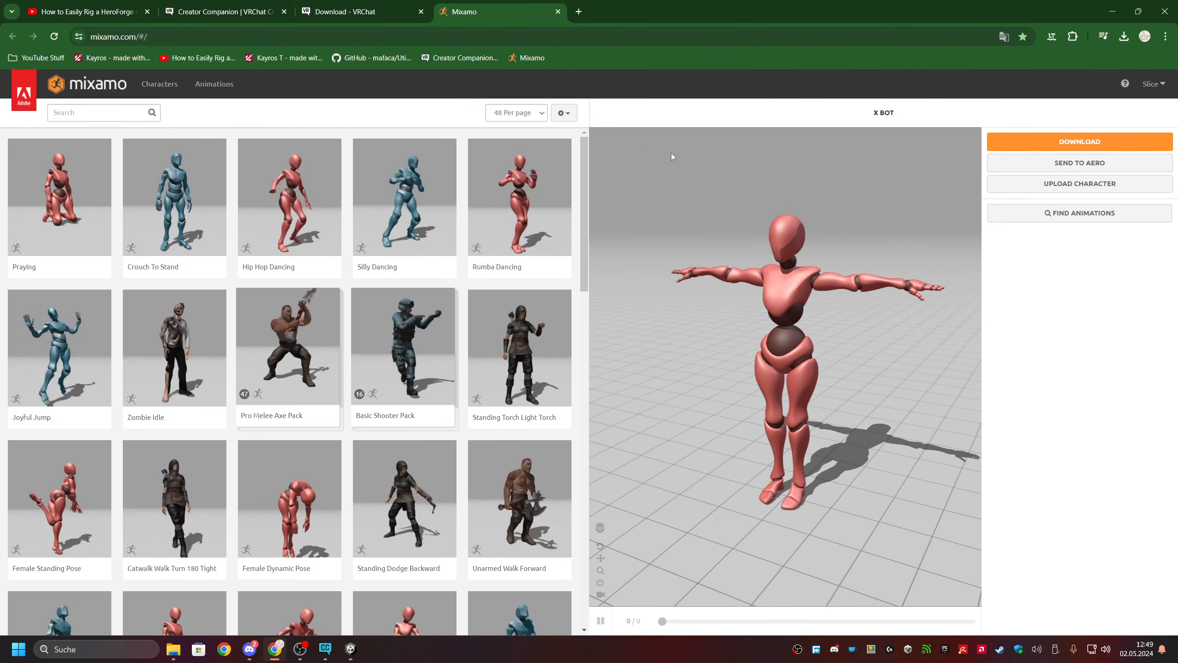
Upload HeroForge.fbx from File Explorer to Mixamo as a character and orient it to face forward in the Auto-Rigger.
{"action": "left_click", "coordinate": [1062, 187]}
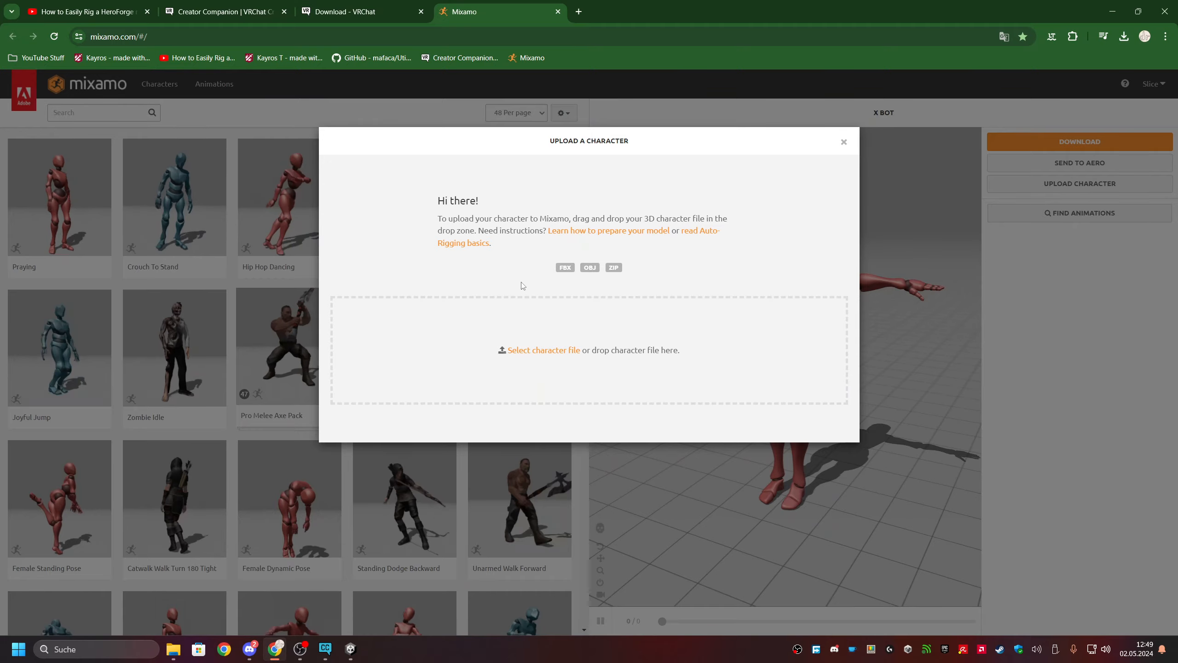
{"action": "left_click", "coordinate": [171, 654]}
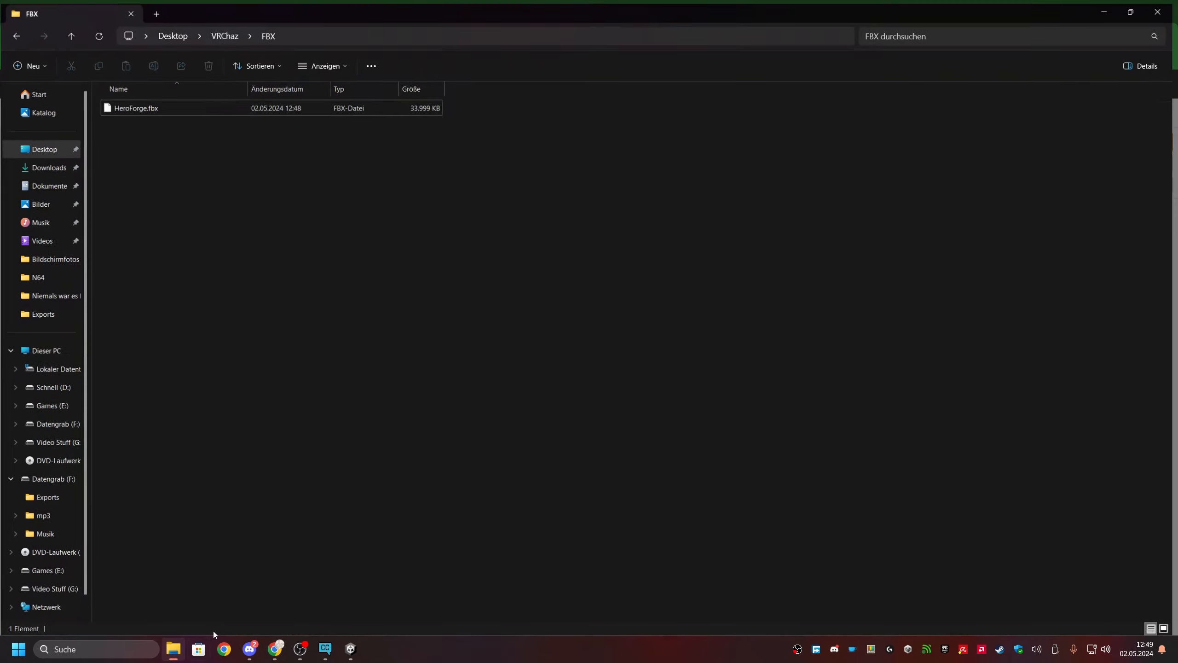
{"action": "left_click_drag", "start_coordinate": [368, 6], "coordinate": [1177, 274]}
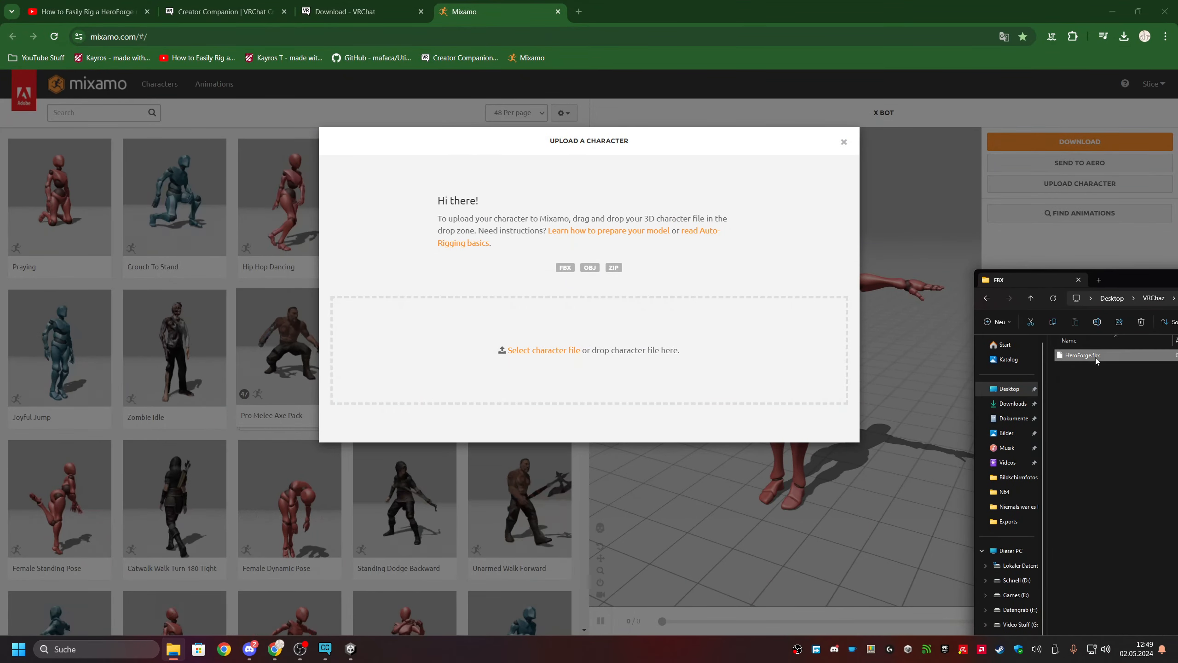
{"action": "left_click_drag", "start_coordinate": [1095, 357], "coordinate": [696, 360]}
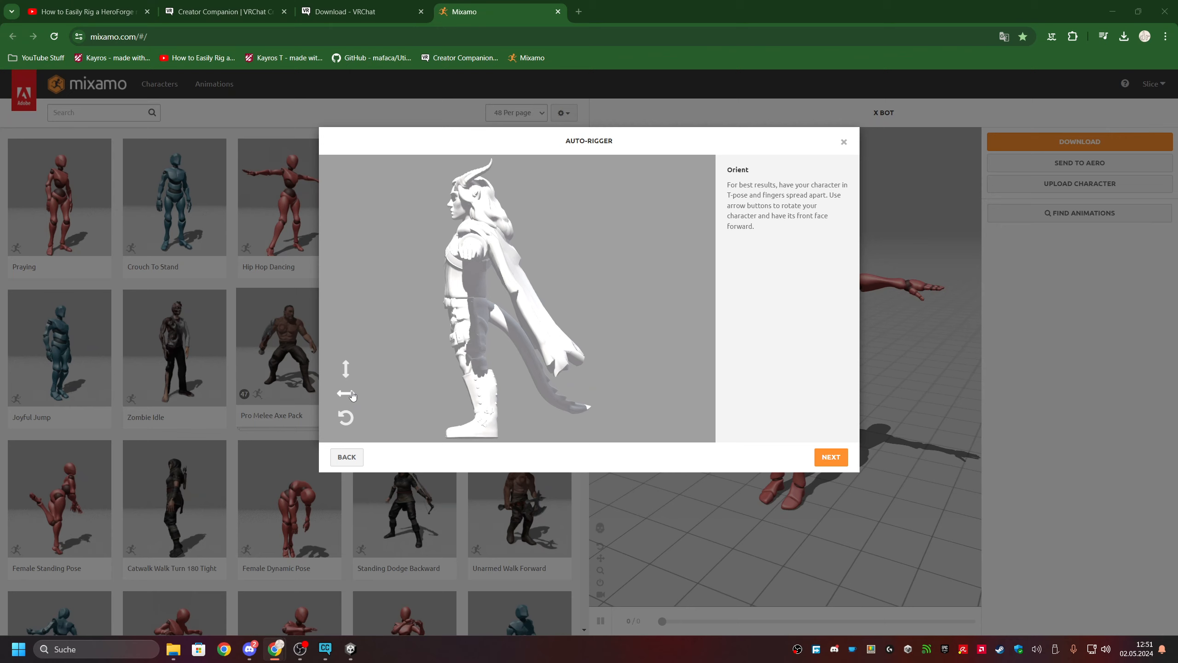
{"action": "left_click", "coordinate": [352, 394]}
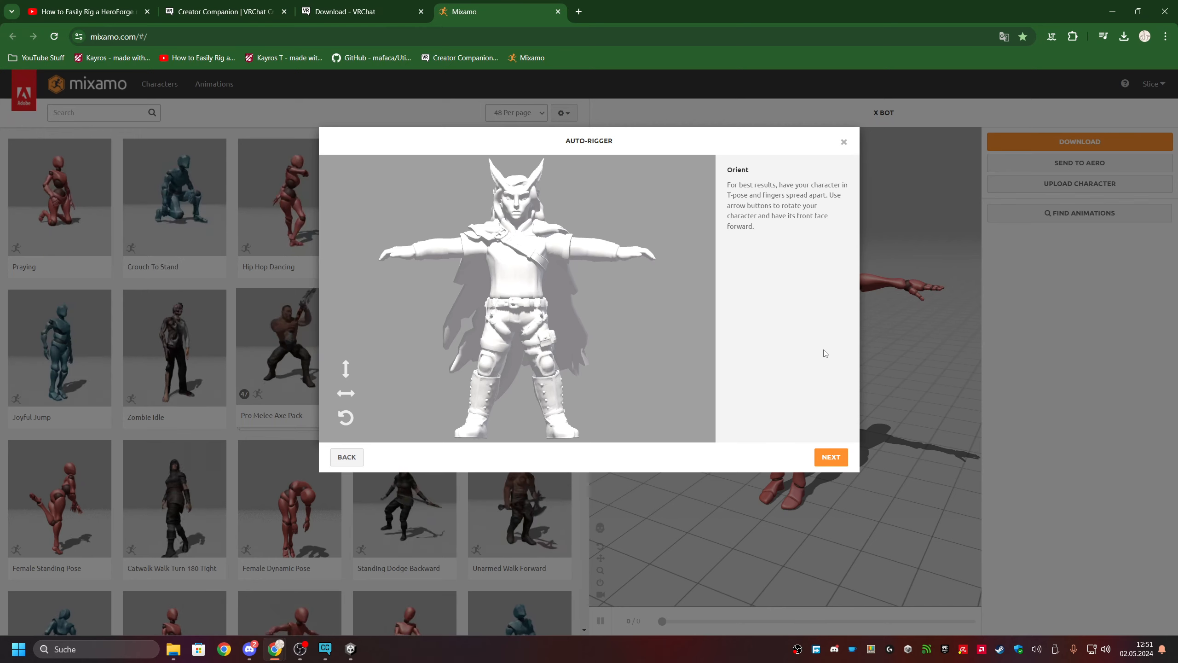
{"action": "left_click", "coordinate": [834, 462]}
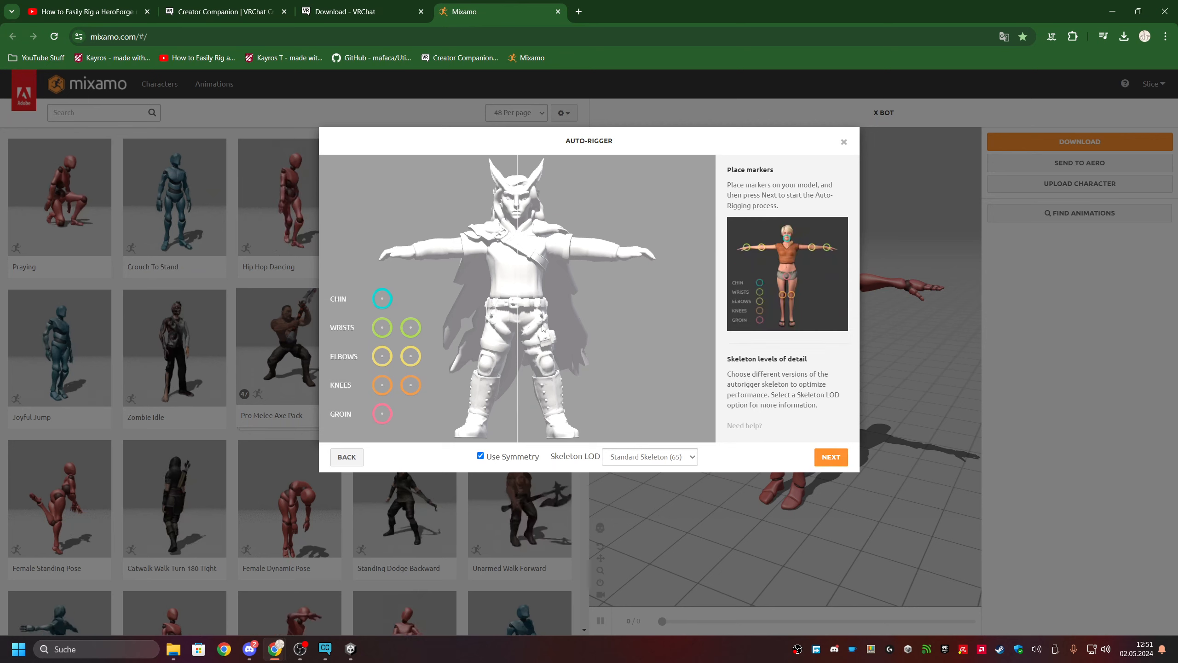
Place the chin marker on the character's chin and keep Standard Skeleton (65) as the skeleton level of detail.
{"action": "mouse_move", "coordinate": [381, 300]}
{"action": "left_mouse_down"}
{"action": "mouse_move", "coordinate": [492, 250]}
{"action": "mouse_move", "coordinate": [516, 220]}
{"action": "left_mouse_up"}
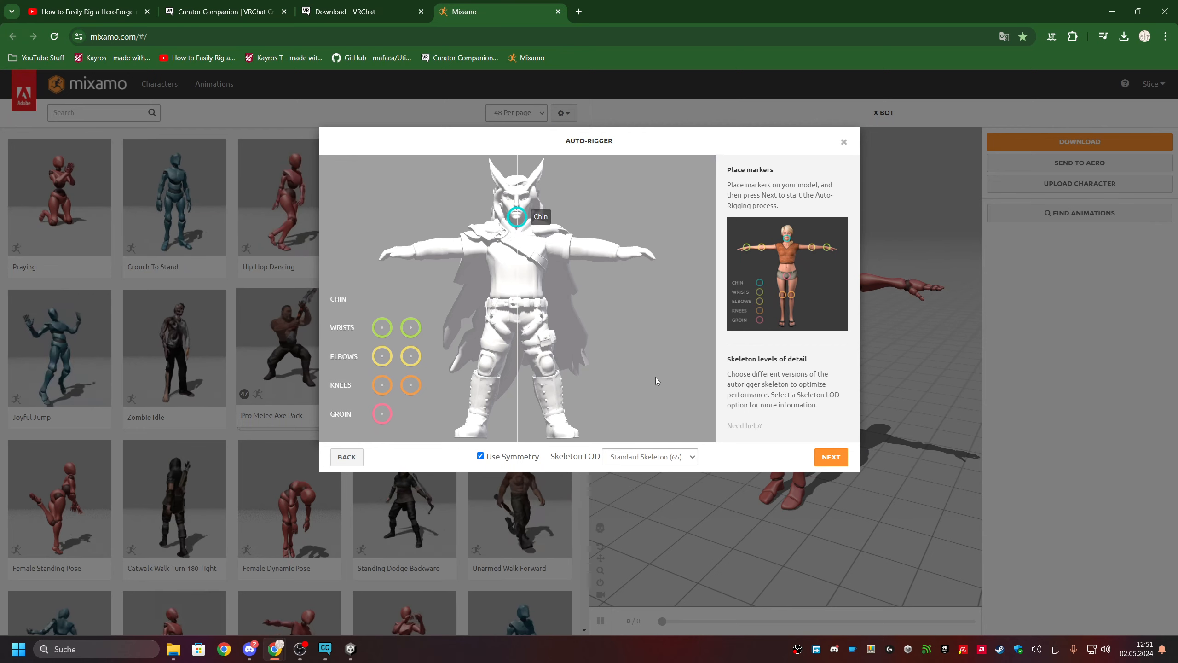
{"action": "left_click", "coordinate": [670, 457]}
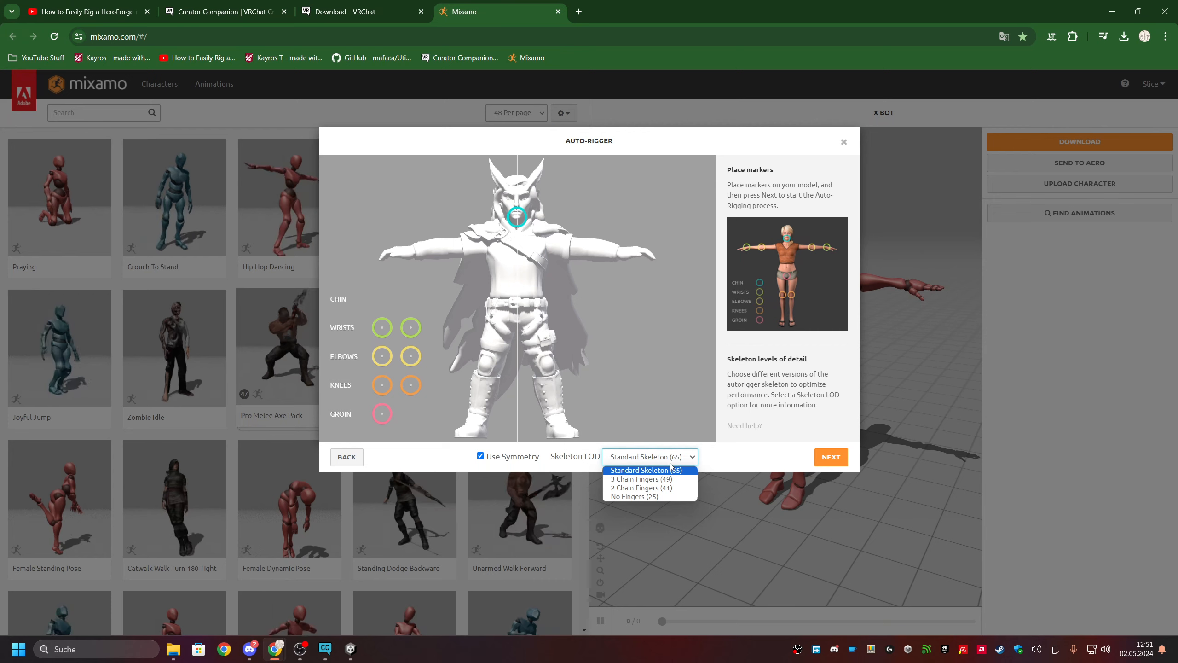
{"action": "left_click", "coordinate": [670, 468]}
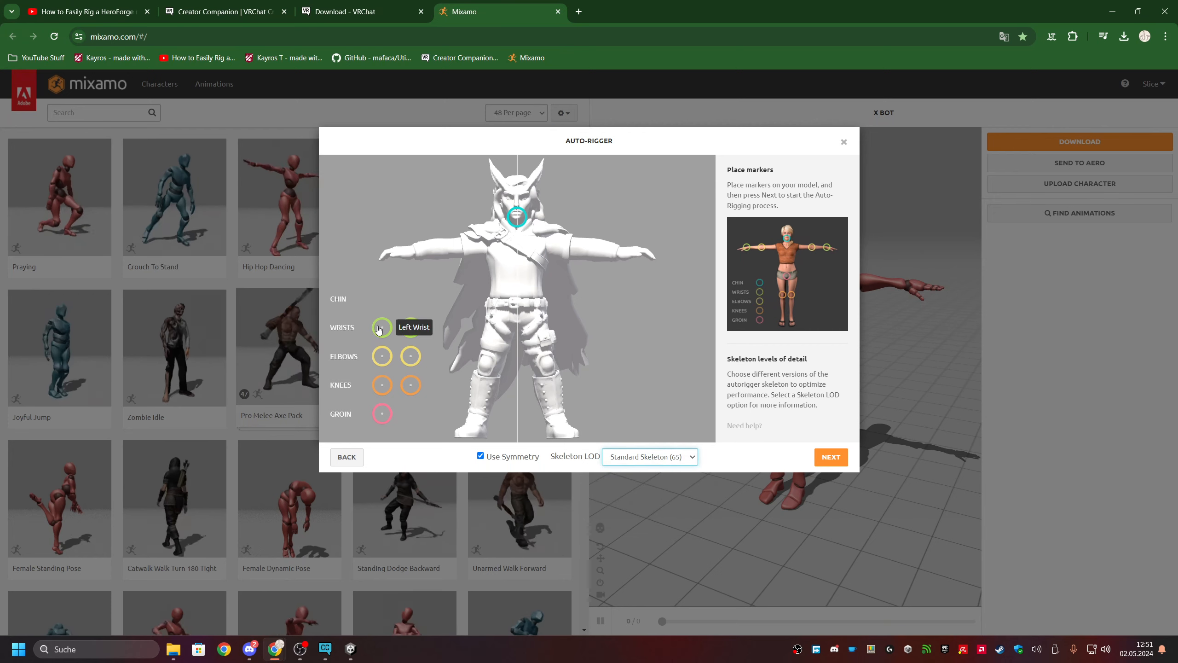
Place the symmetric wrist, elbow and knee markers on the model's joints and the groin marker between the legs.
{"action": "left_click_drag", "start_coordinate": [378, 328], "coordinate": [415, 255]}
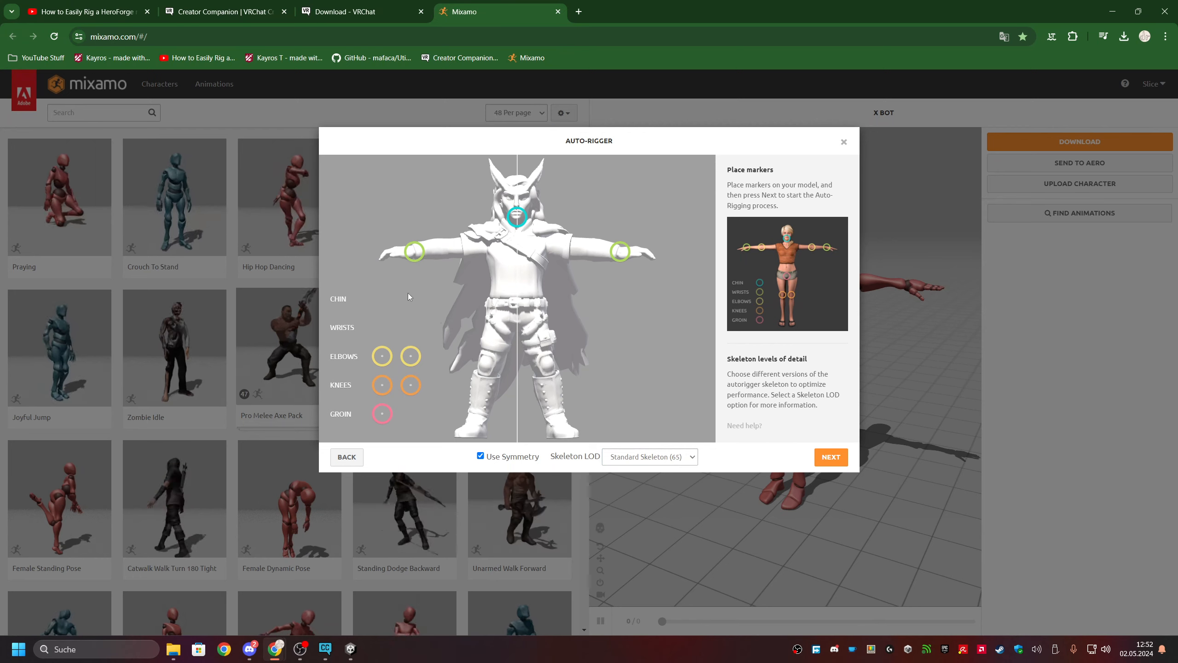
{"action": "mouse_move", "coordinate": [414, 355]}
{"action": "left_mouse_down"}
{"action": "mouse_move", "coordinate": [396, 353]}
{"action": "mouse_move", "coordinate": [449, 253]}
{"action": "left_mouse_up"}
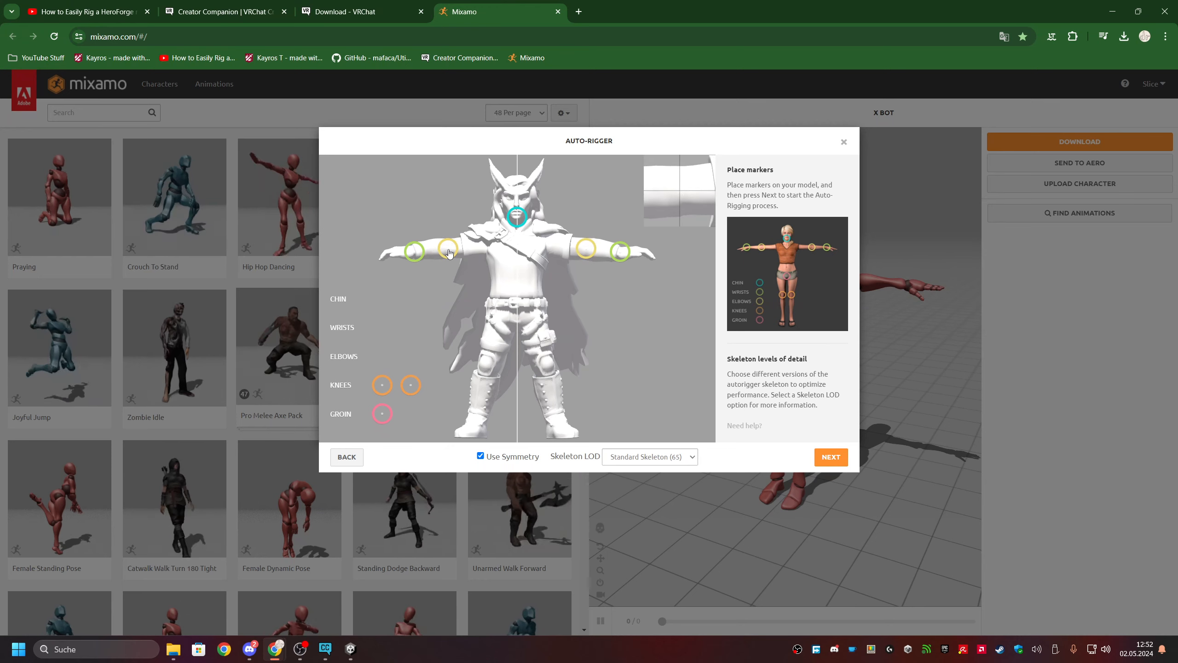
{"action": "left_click_drag", "start_coordinate": [449, 253], "coordinate": [449, 253]}
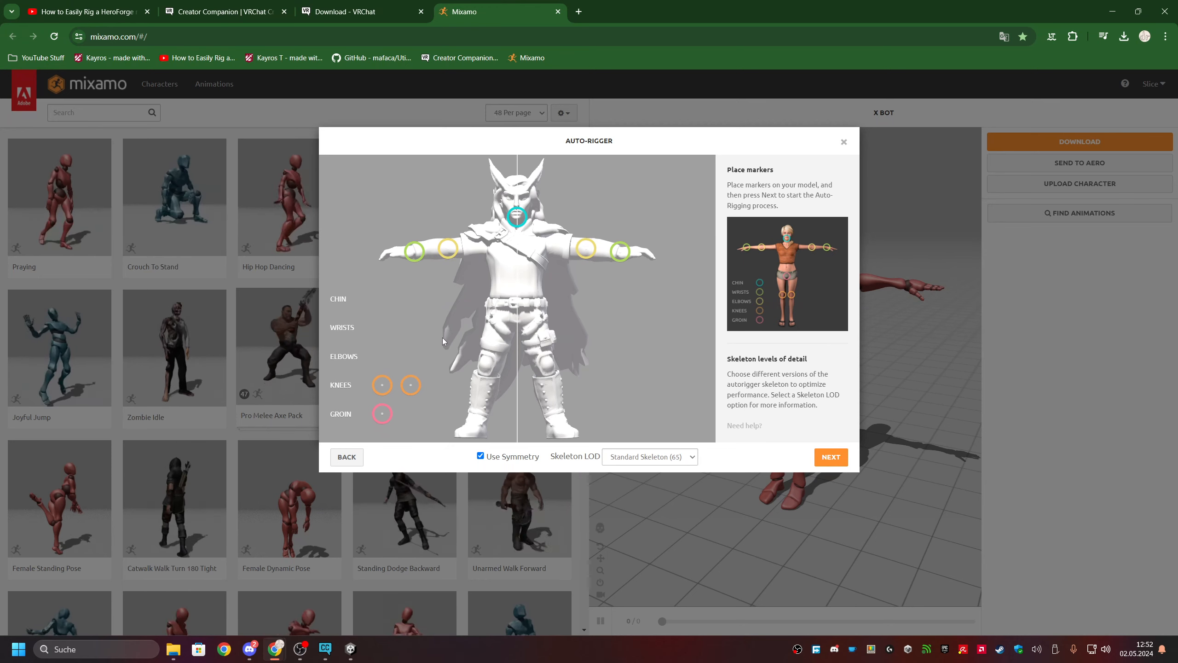
{"action": "mouse_move", "coordinate": [382, 384]}
{"action": "left_mouse_down"}
{"action": "mouse_move", "coordinate": [448, 354]}
{"action": "mouse_move", "coordinate": [488, 367]}
{"action": "left_mouse_up"}
{"action": "mouse_move", "coordinate": [383, 413]}
{"action": "left_mouse_down"}
{"action": "mouse_move", "coordinate": [446, 385]}
{"action": "mouse_move", "coordinate": [519, 324]}
{"action": "left_mouse_up"}
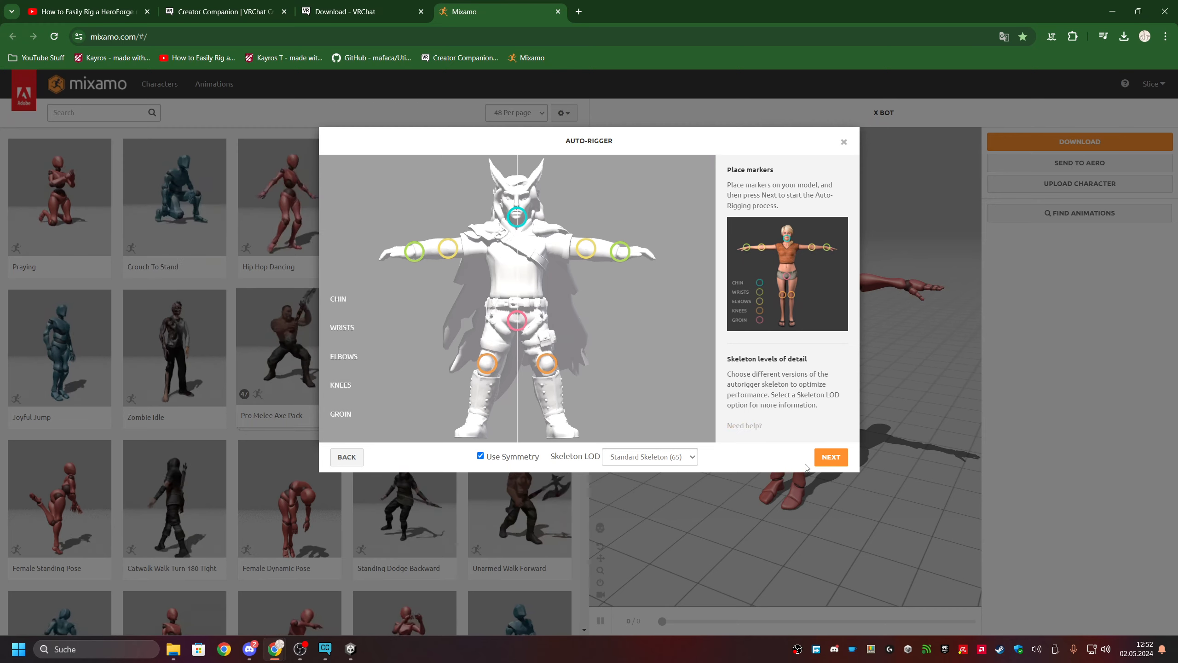
Run the auto-rigging, accept the reviewed result and view the rigged character from the front.
{"action": "left_click", "coordinate": [830, 456]}
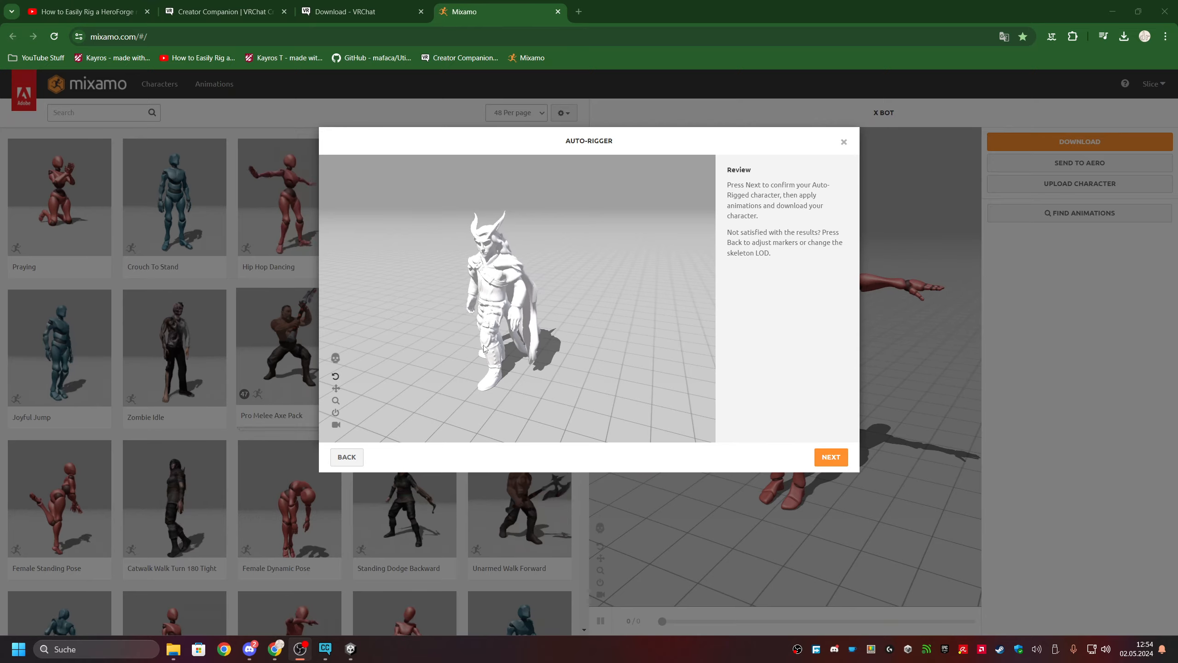
{"action": "left_click", "coordinate": [831, 457]}
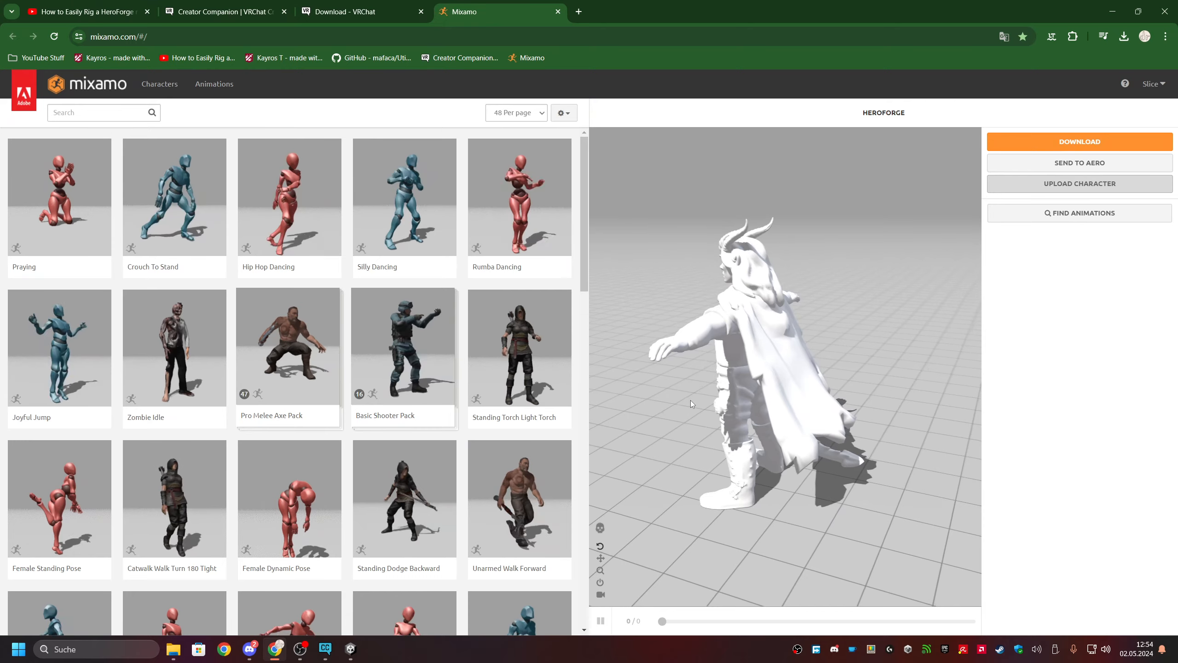
{"action": "left_click_drag", "start_coordinate": [690, 400], "coordinate": [833, 376]}
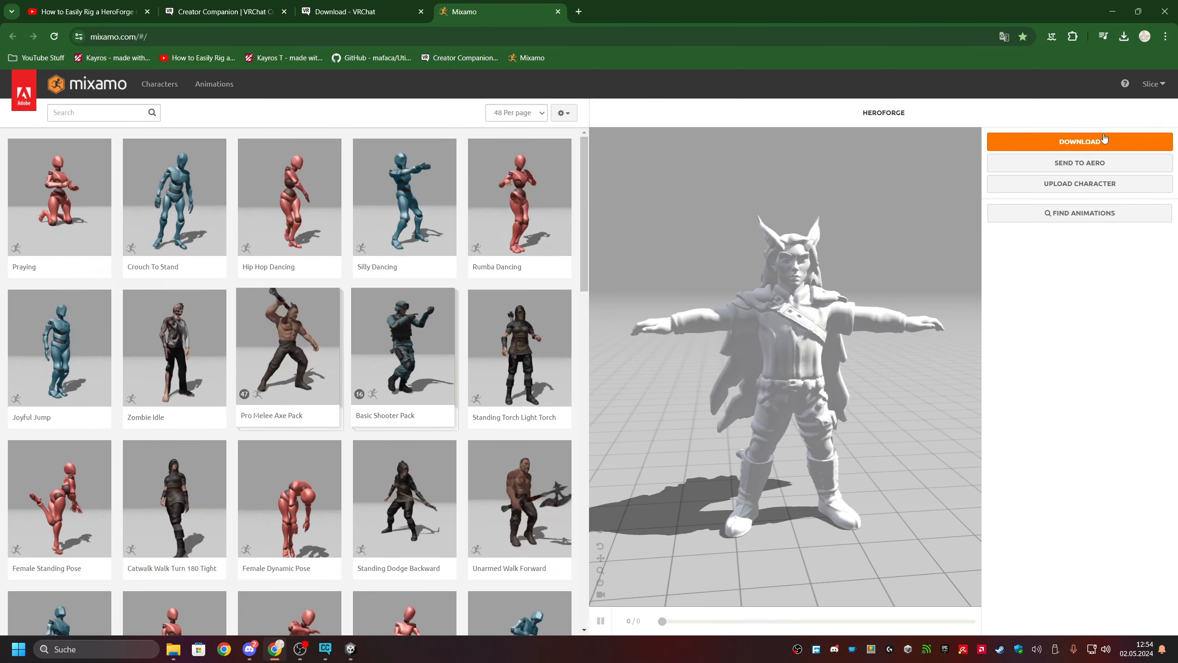
Download the rigged character in FBX Binary(.fbx) format with the T-pose.
{"action": "left_click", "coordinate": [1090, 142]}
{"action": "left_click", "coordinate": [576, 189]}
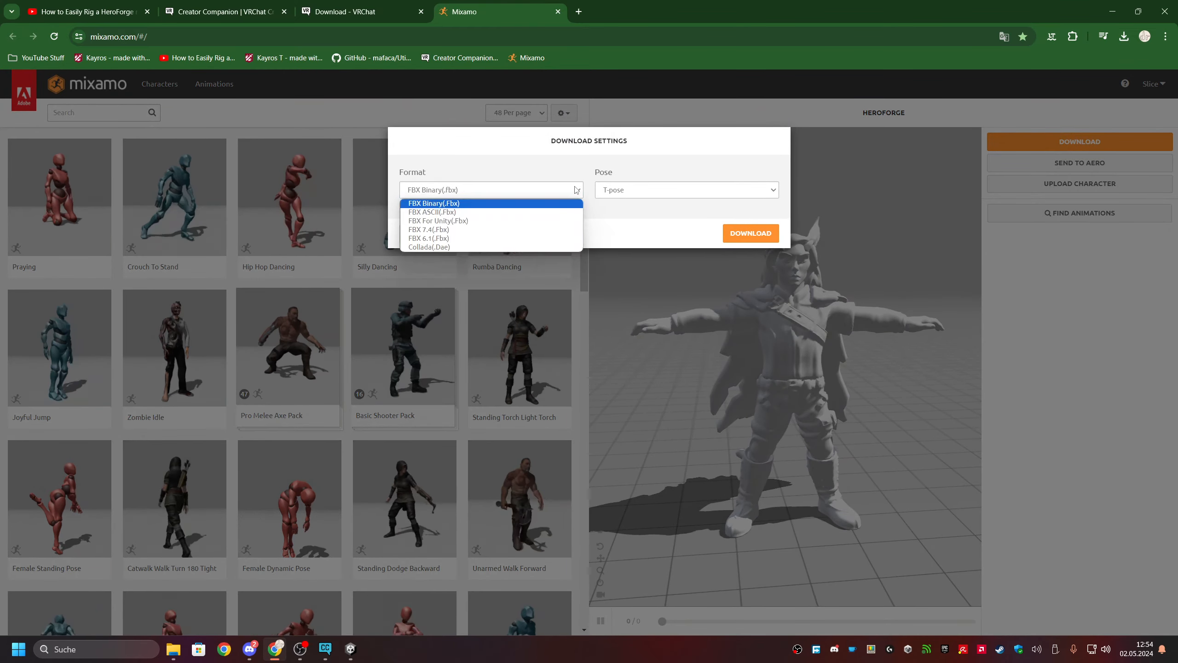
{"action": "left_click", "coordinate": [574, 187]}
{"action": "left_click", "coordinate": [659, 193]}
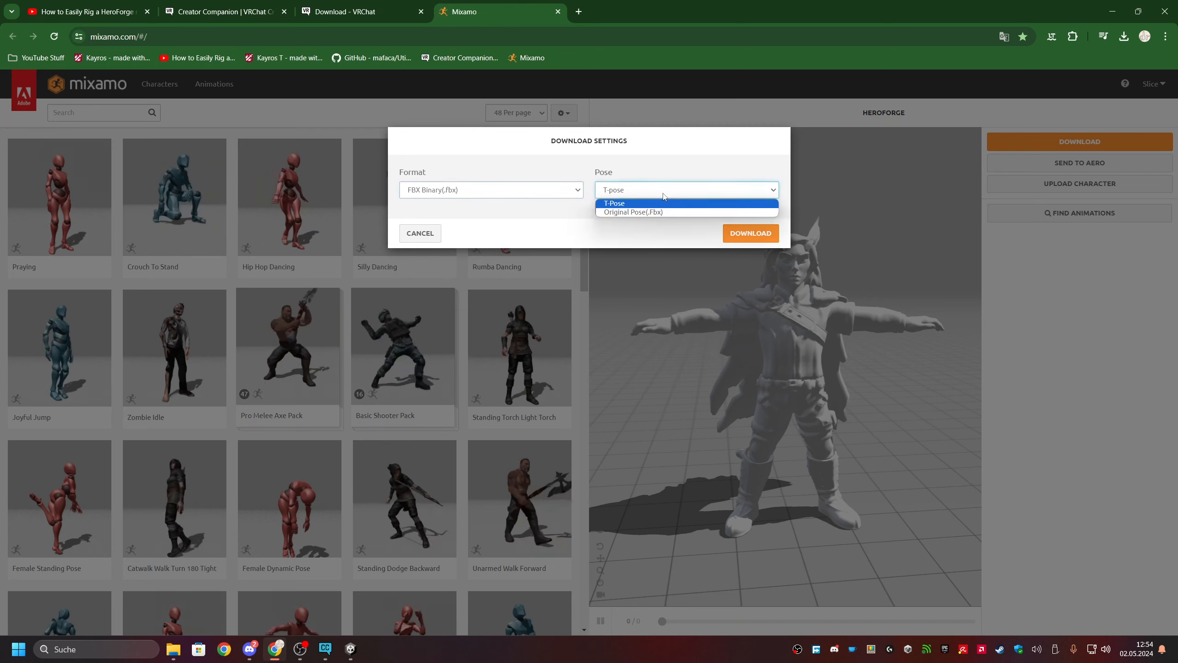
{"action": "left_click", "coordinate": [663, 194]}
{"action": "left_click", "coordinate": [742, 235]}
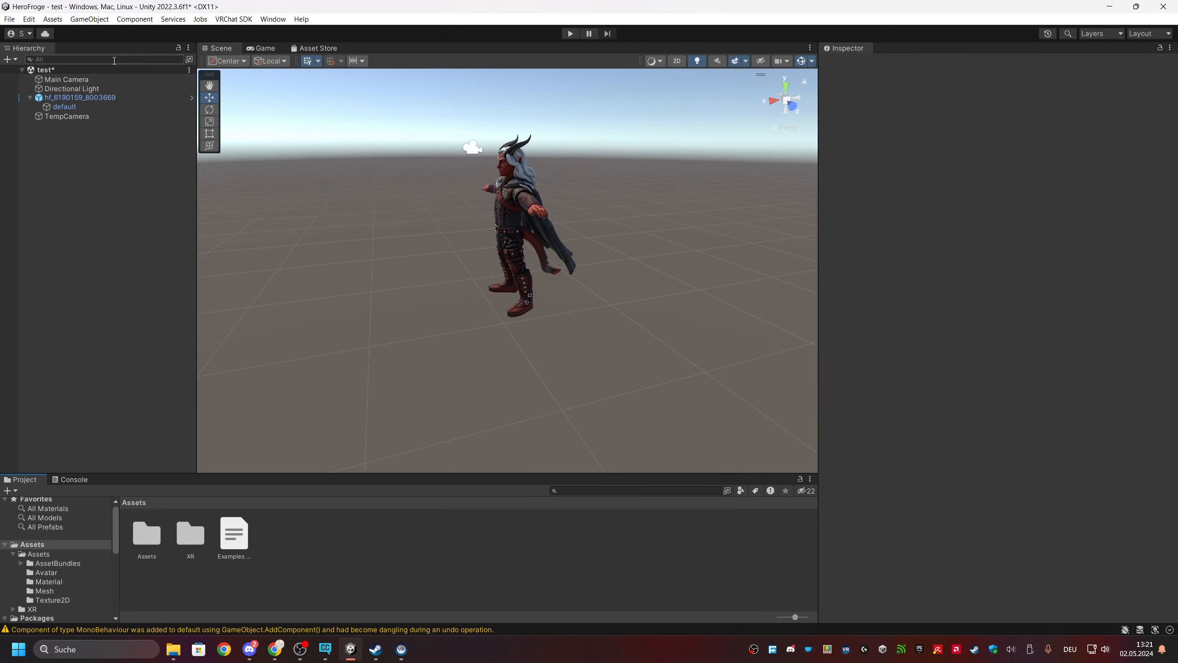
Switch to Unity and import HeroForge rigged.fbx from Desktop > VRChaz into the Assets folder.
{"action": "left_click", "coordinate": [52, 19]}
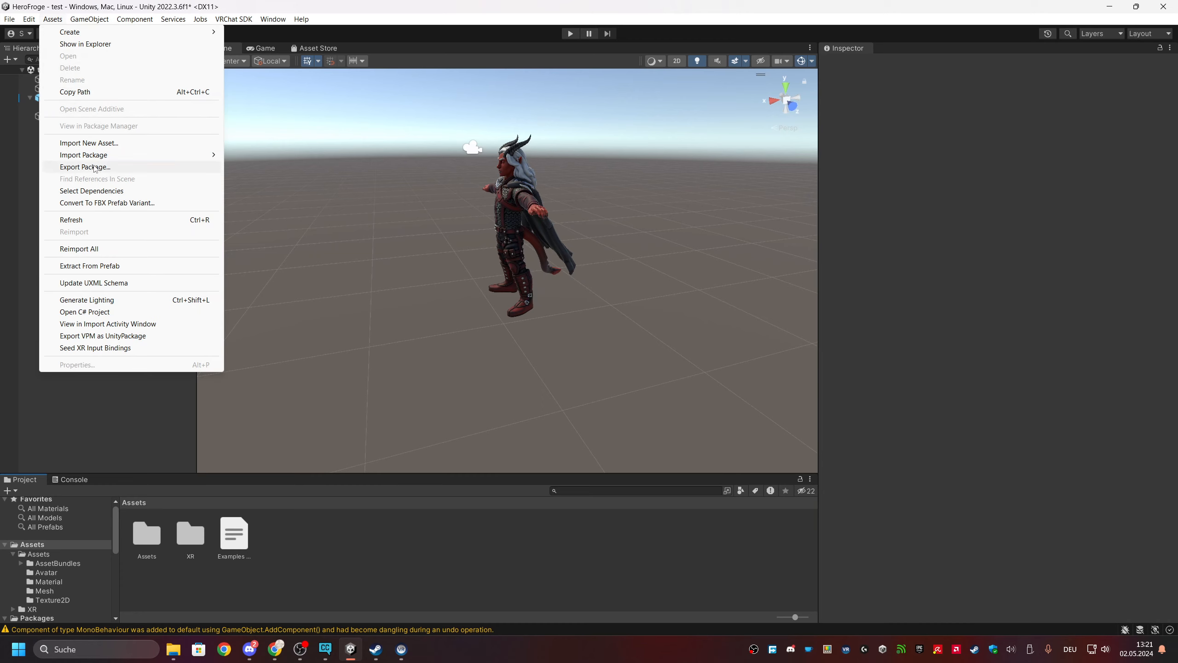
{"action": "left_click", "coordinate": [88, 143]}
{"action": "left_click", "coordinate": [157, 158]}
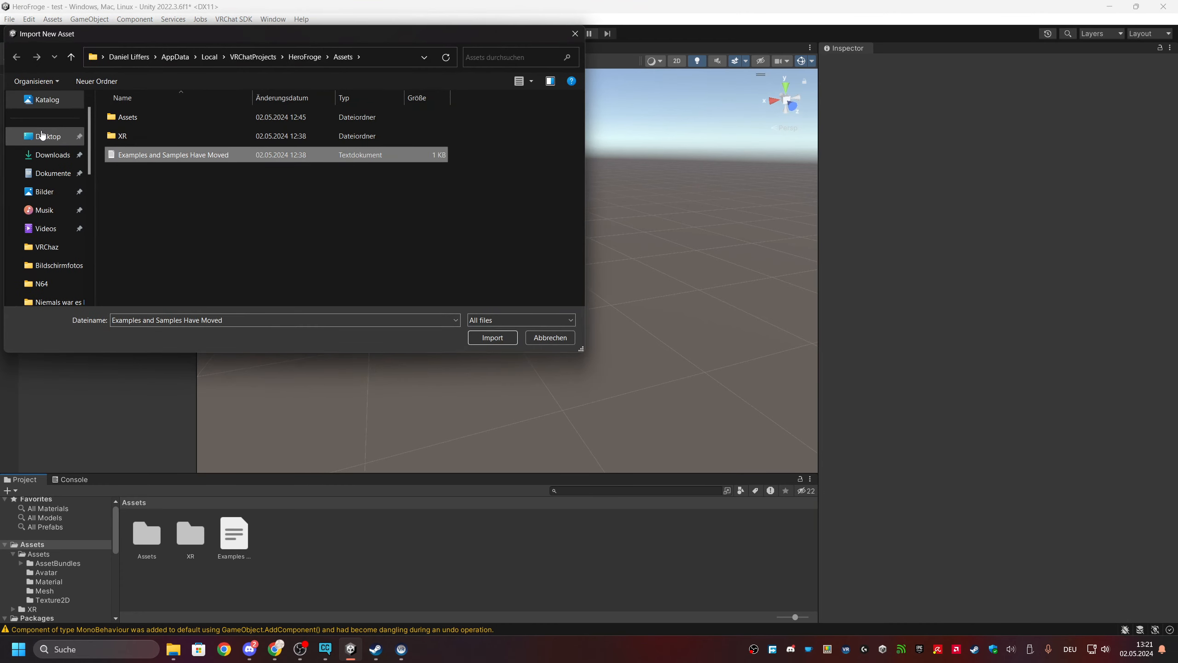
{"action": "left_click", "coordinate": [43, 136]}
{"action": "left_click", "coordinate": [47, 246]}
{"action": "left_click", "coordinate": [139, 173]}
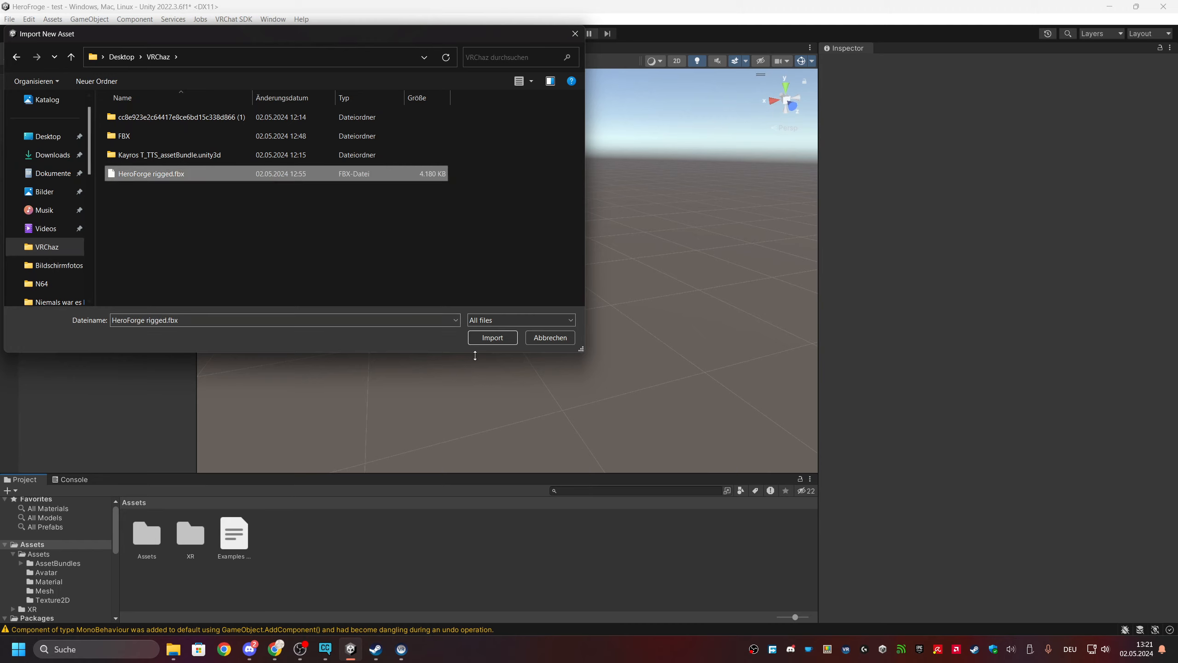
{"action": "left_click", "coordinate": [486, 338]}
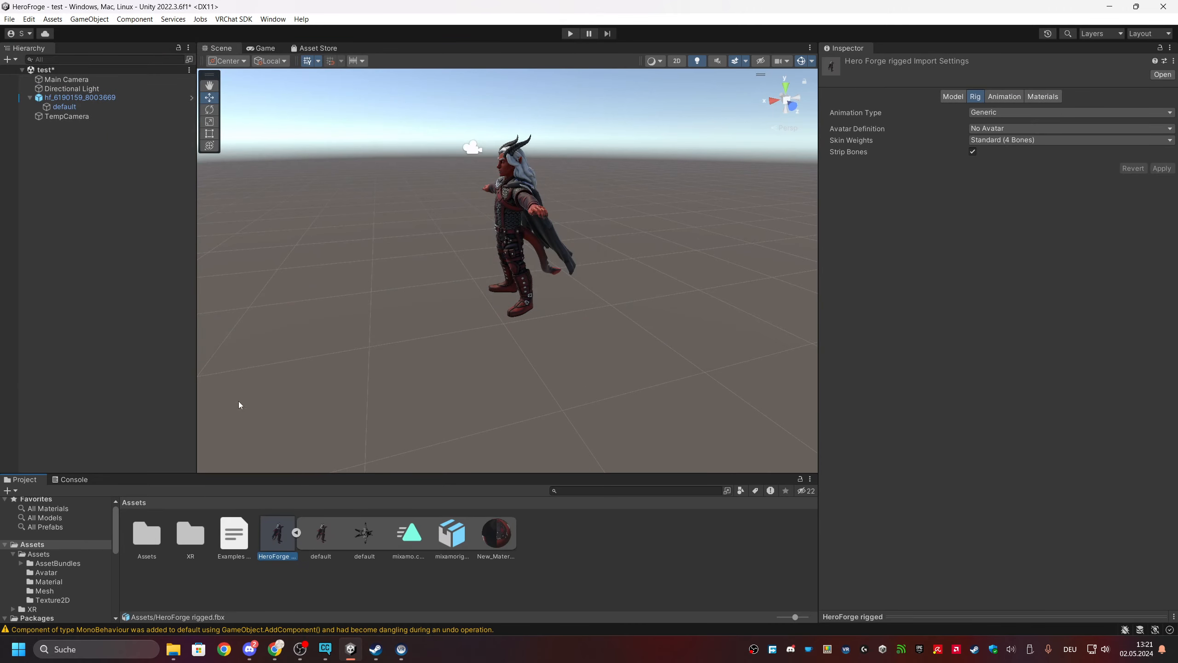
Set the Rig animation type of the HeroForge rigged model to Humanoid and apply the import settings.
{"action": "right_click", "coordinate": [287, 540]}
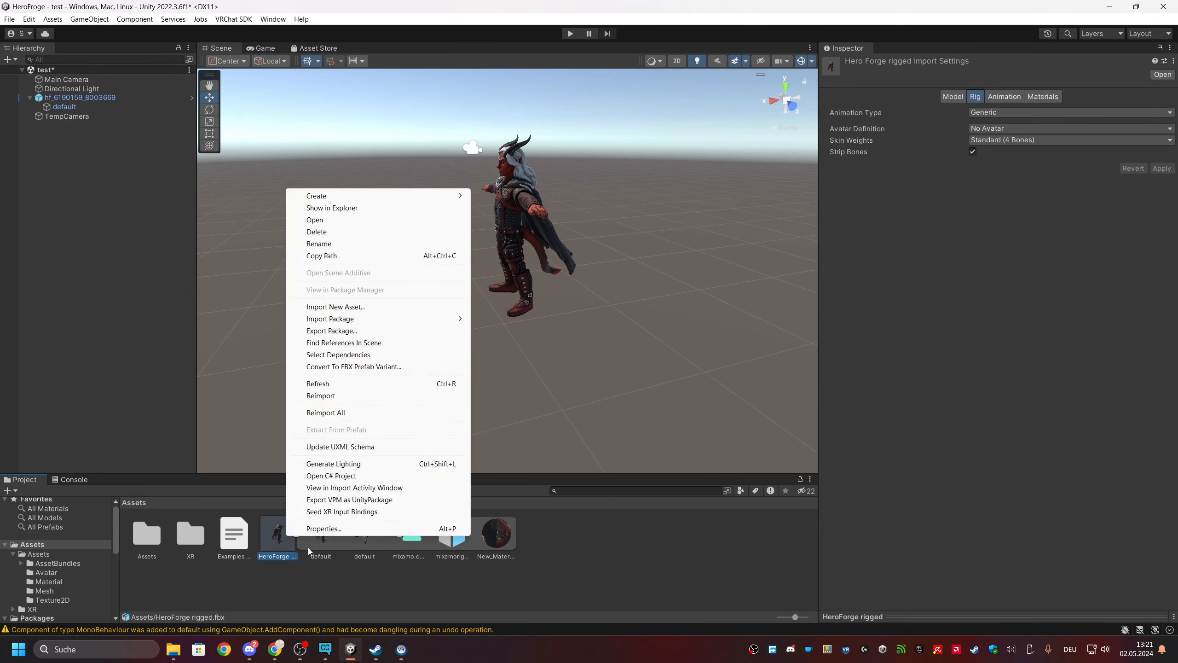
{"action": "left_click", "coordinate": [325, 529]}
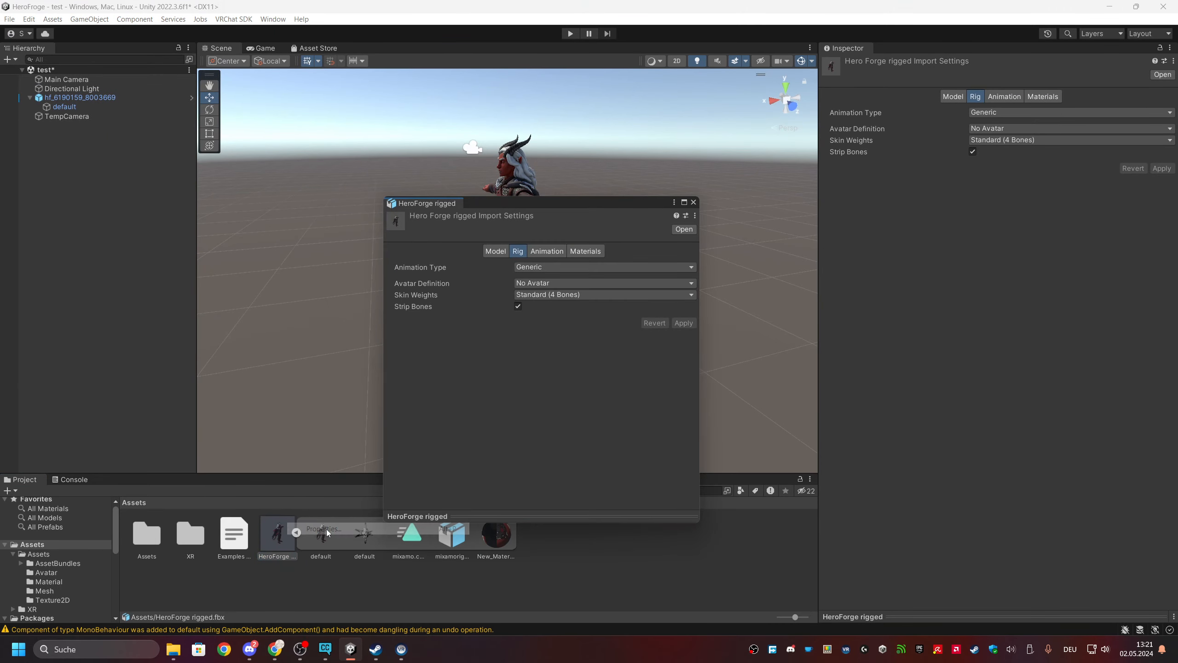
{"action": "left_click", "coordinate": [546, 273]}
{"action": "left_click", "coordinate": [538, 316]}
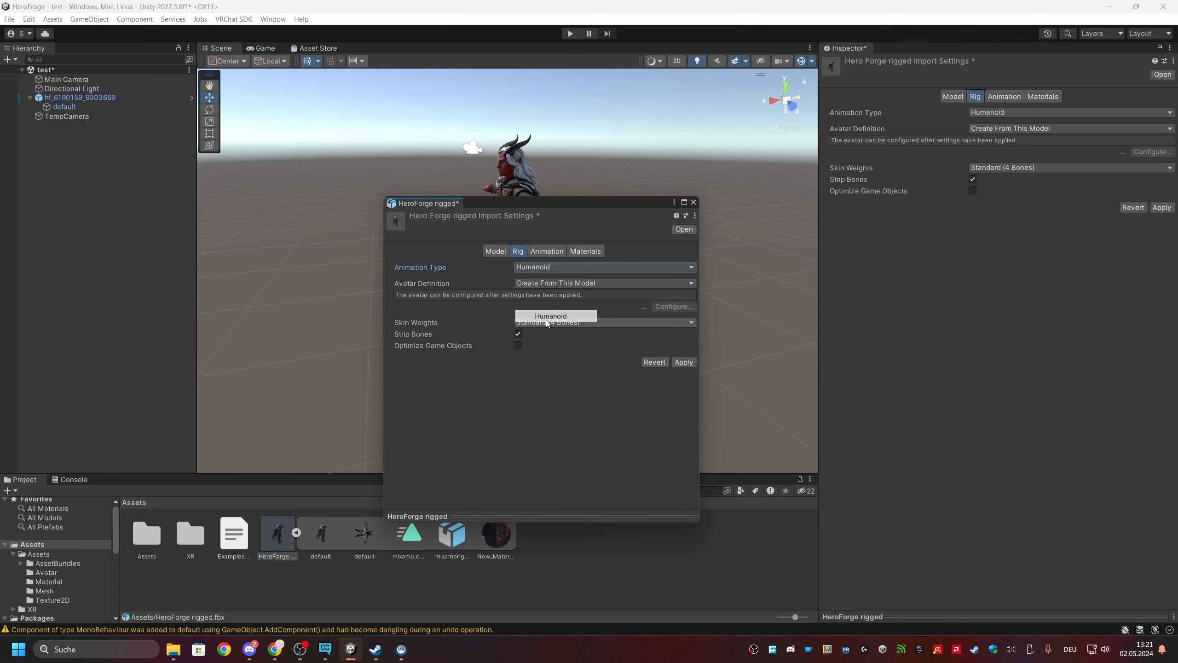
{"action": "left_click", "coordinate": [683, 362]}
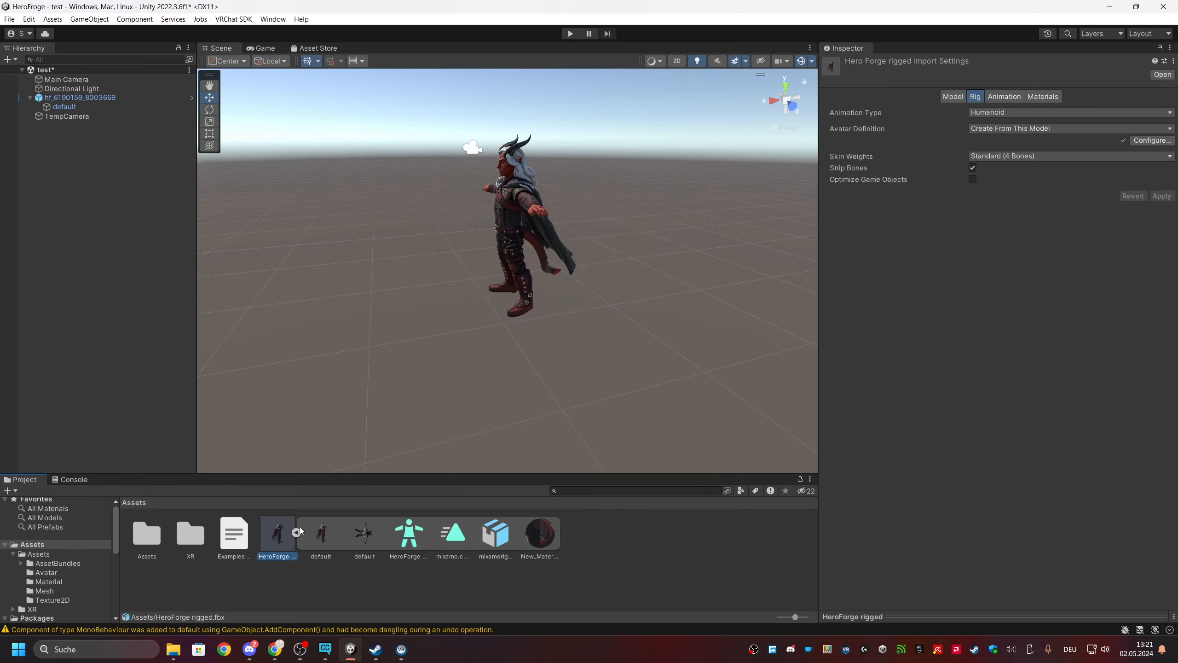
Place the HeroForge rigged model in the scene and apply the original model's New Material to it.
{"action": "left_click_drag", "start_coordinate": [275, 538], "coordinate": [555, 353]}
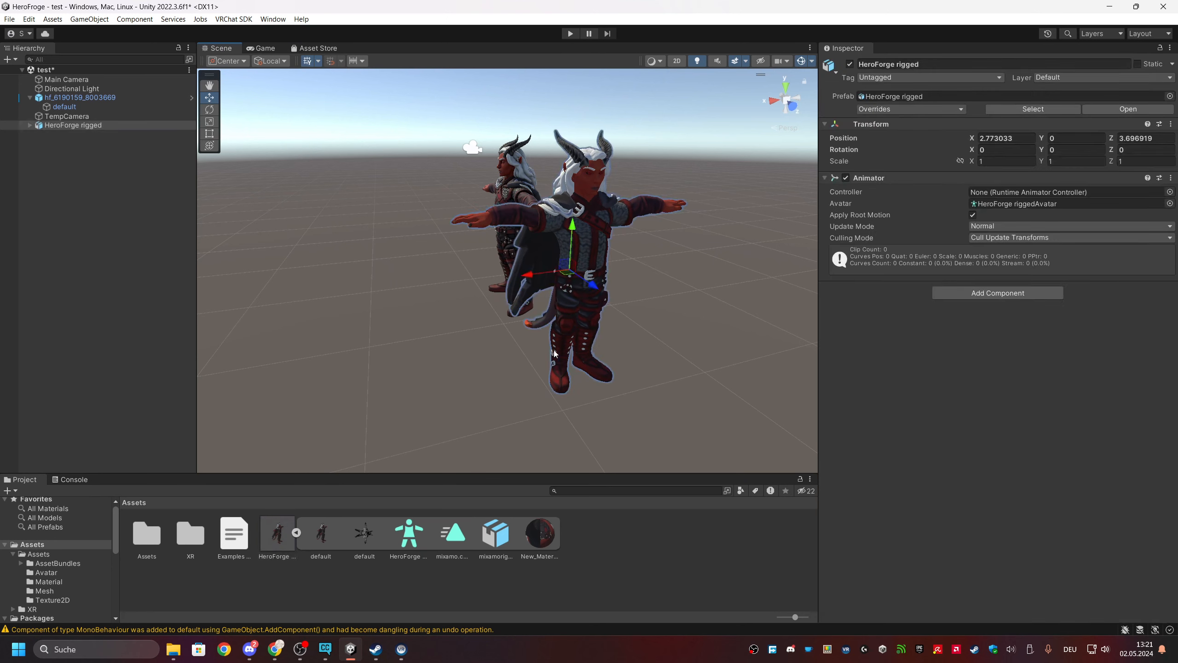
{"action": "left_click", "coordinate": [69, 97]}
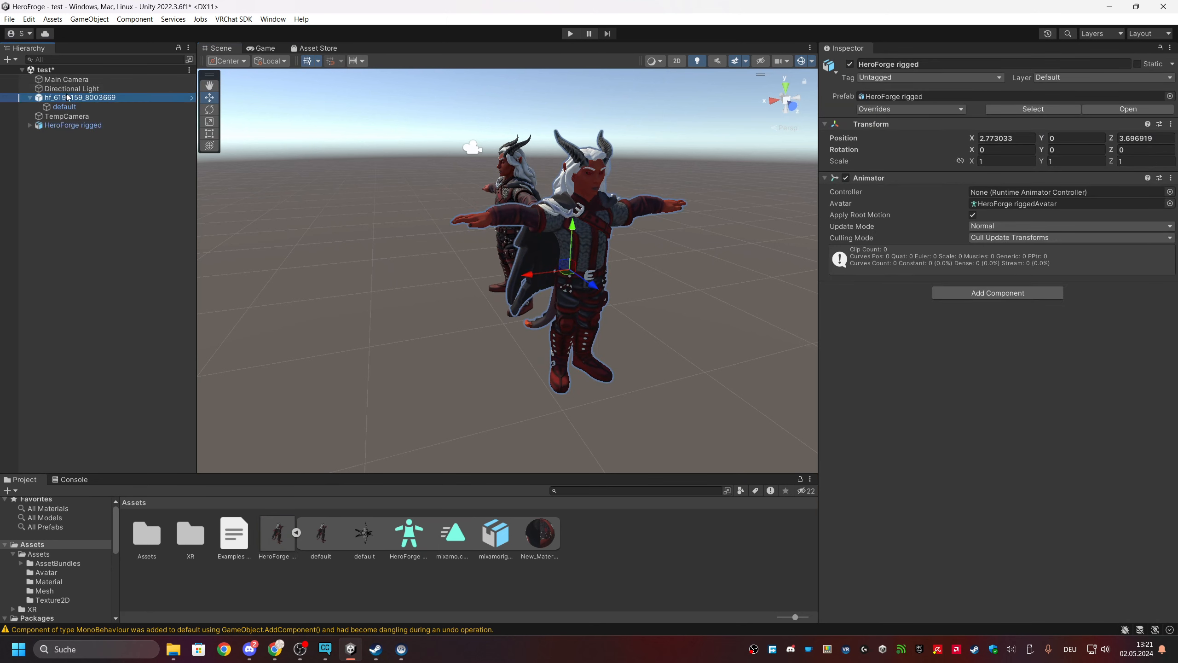
{"action": "left_click", "coordinate": [61, 107]}
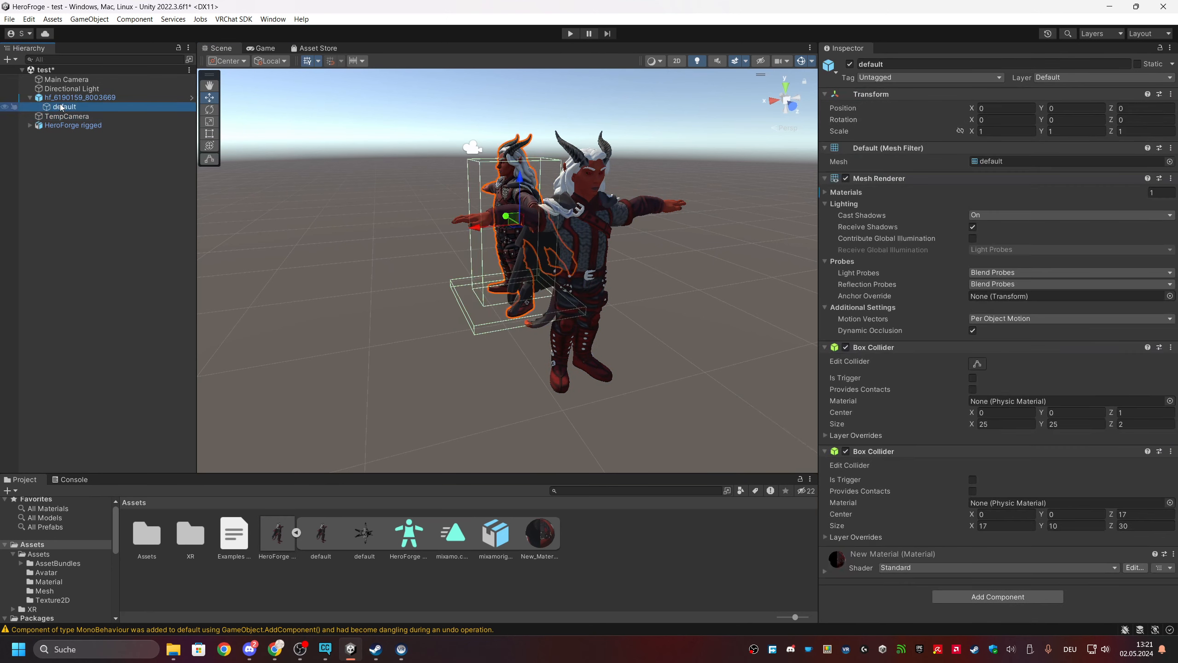
{"action": "left_click_drag", "start_coordinate": [836, 559], "coordinate": [557, 322]}
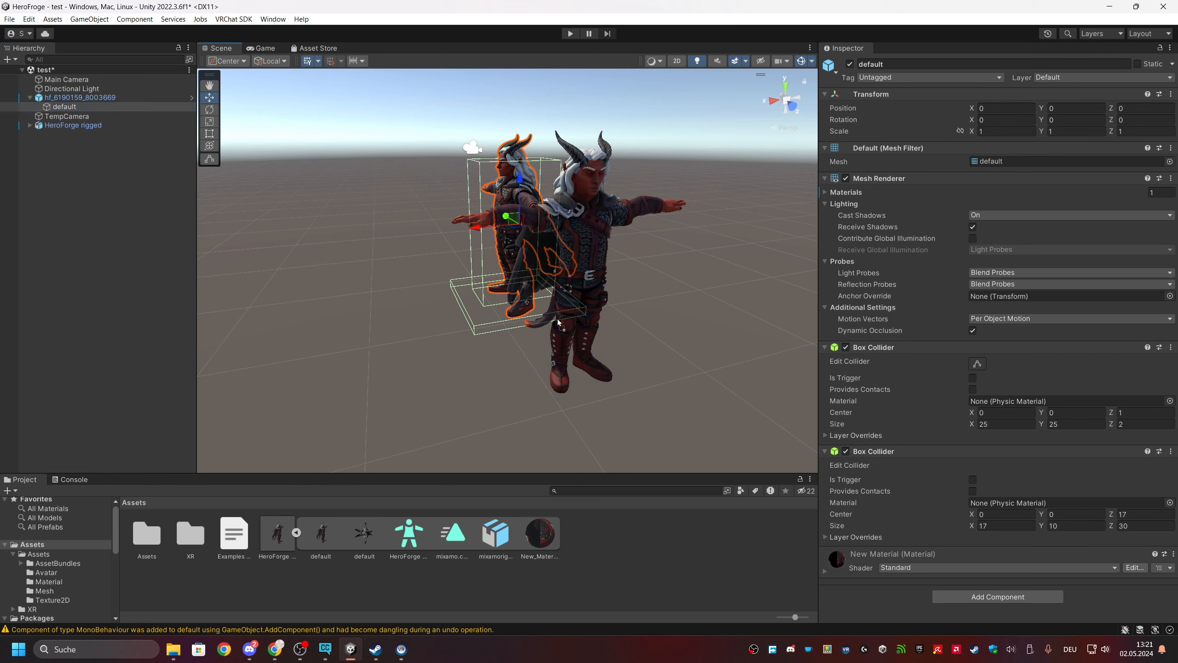
Delete the original unrigged model from the scene.
{"action": "right_click", "coordinate": [67, 98]}
{"action": "left_click", "coordinate": [98, 179]}
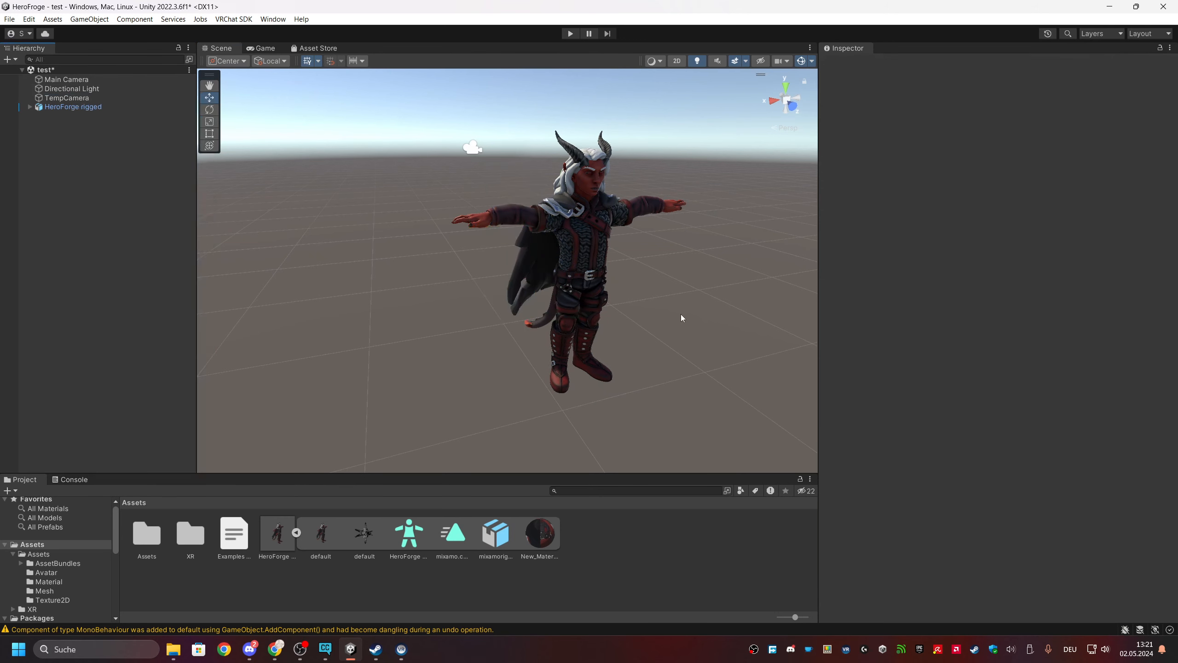
Show the VRChat SDK control panel and add a VRC Avatar Descriptor component to HeroForge rigged.
{"action": "left_click", "coordinate": [594, 268]}
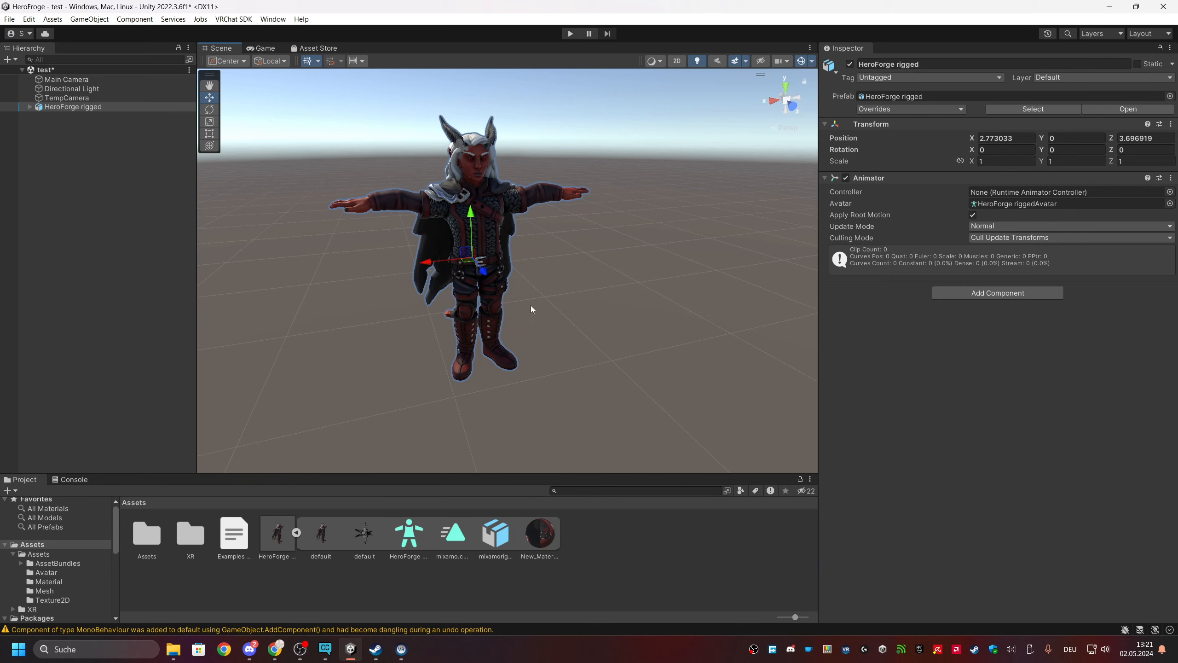
{"action": "left_click", "coordinate": [225, 20]}
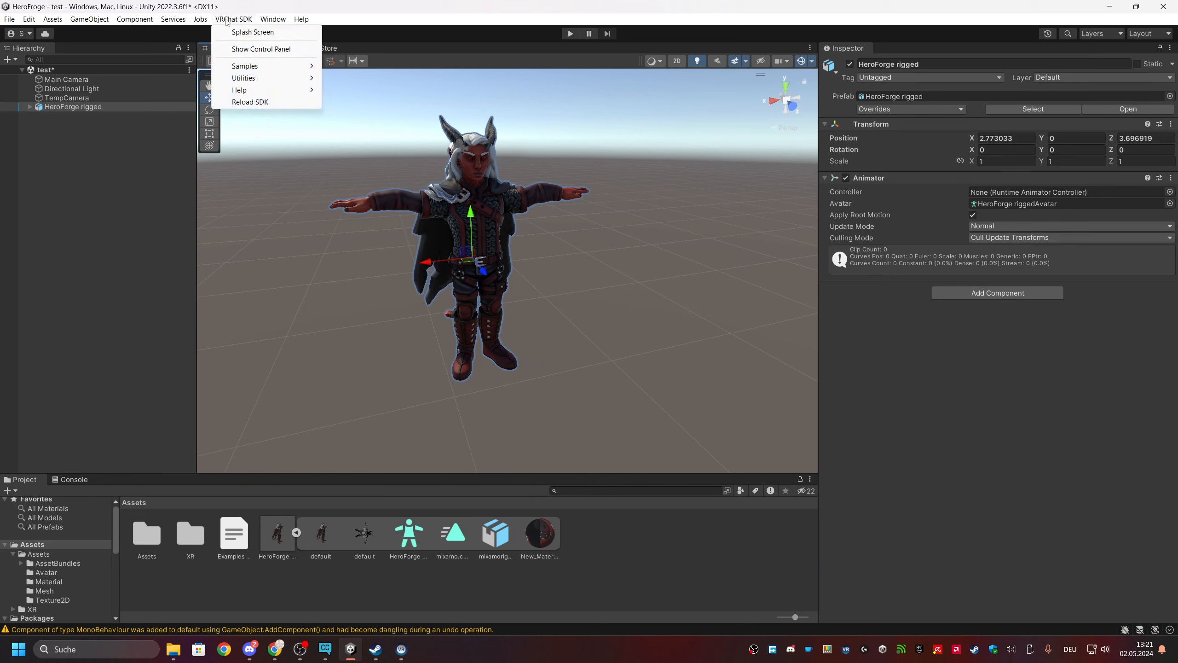
{"action": "left_click", "coordinate": [248, 49]}
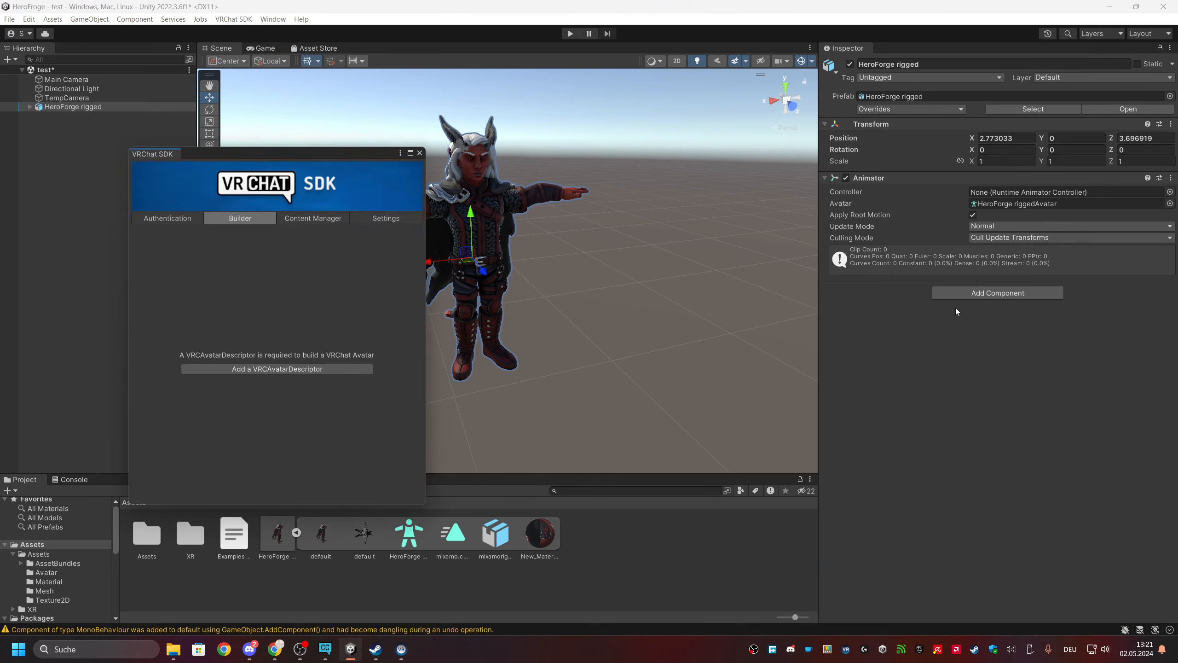
{"action": "left_click", "coordinate": [998, 292]}
{"action": "left_click", "coordinate": [976, 333]}
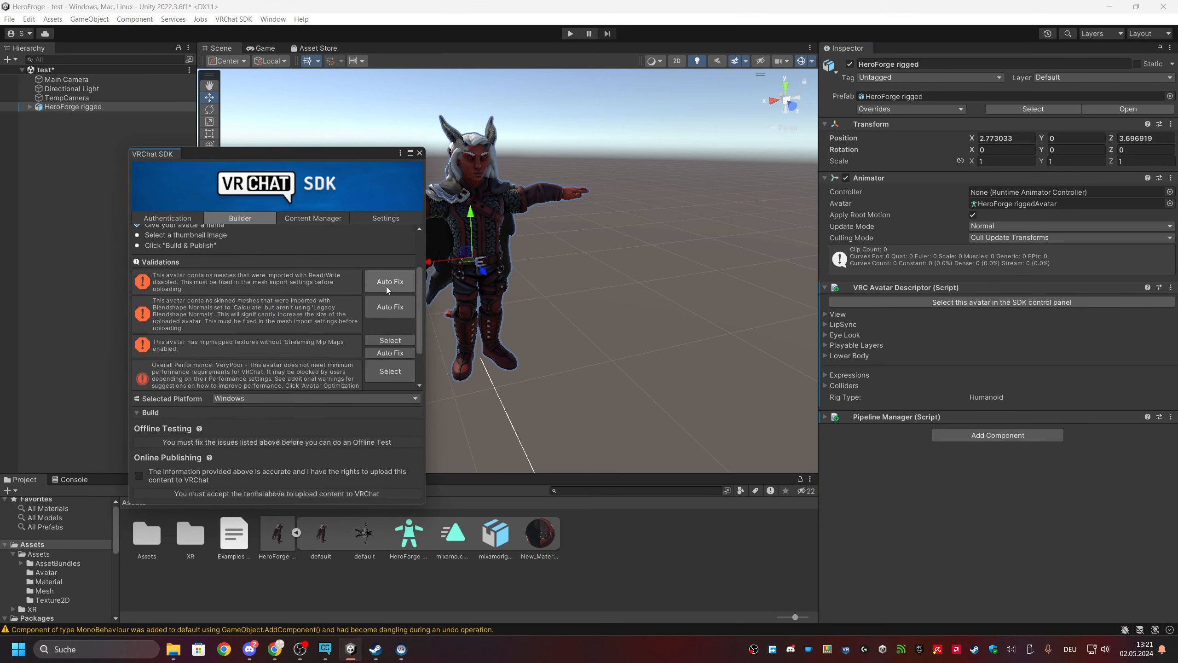
Auto-fix the avatar's Read/Write, blendshape normals and Streaming Mip Maps validation issues and move the SDK window clear of the model.
{"action": "left_click", "coordinate": [386, 286]}
{"action": "left_click", "coordinate": [392, 290]}
{"action": "left_click", "coordinate": [386, 321]}
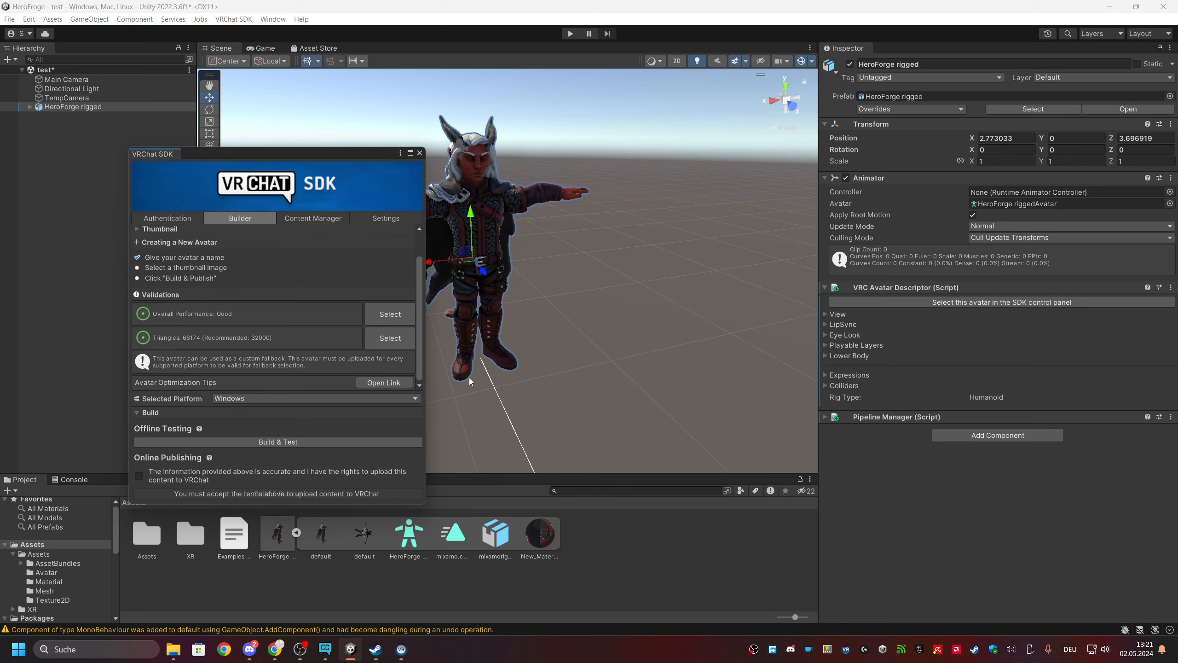
{"action": "scroll", "coordinate": [281, 323], "scroll_direction": "up", "scroll_amount": 2}
{"action": "left_click_drag", "start_coordinate": [281, 153], "coordinate": [147, 93]}
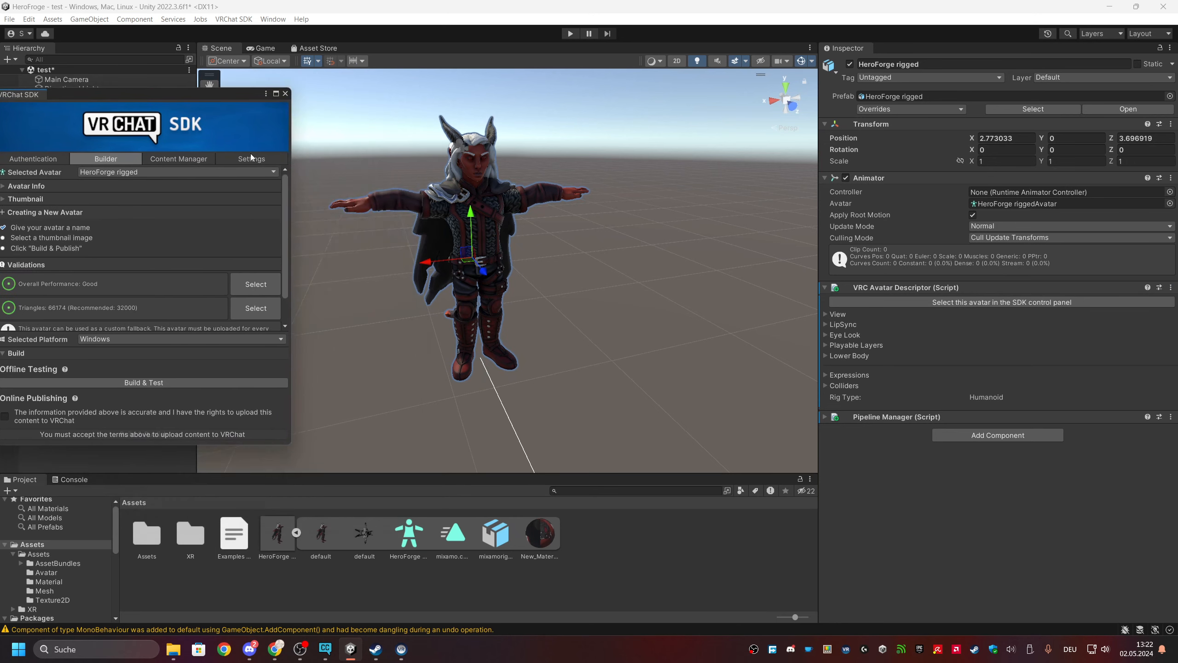
Check the bone mapping in the avatar configuration of HeroForge rigged and close the configuration.
{"action": "left_click", "coordinate": [269, 548]}
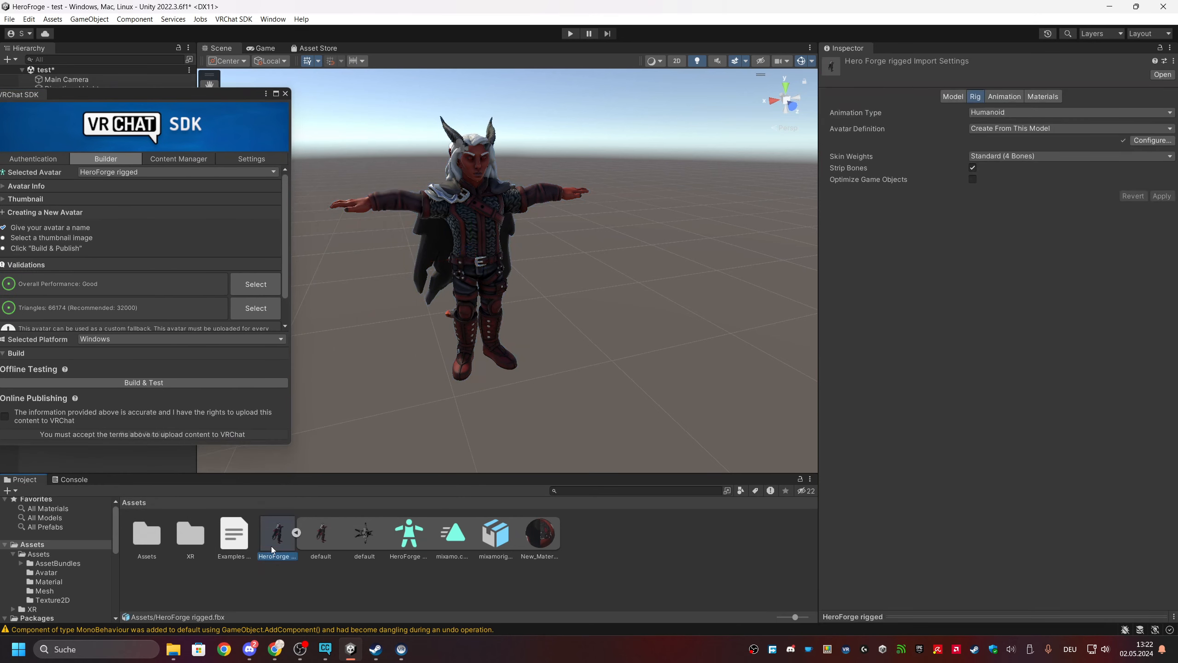
{"action": "left_click", "coordinate": [1147, 141]}
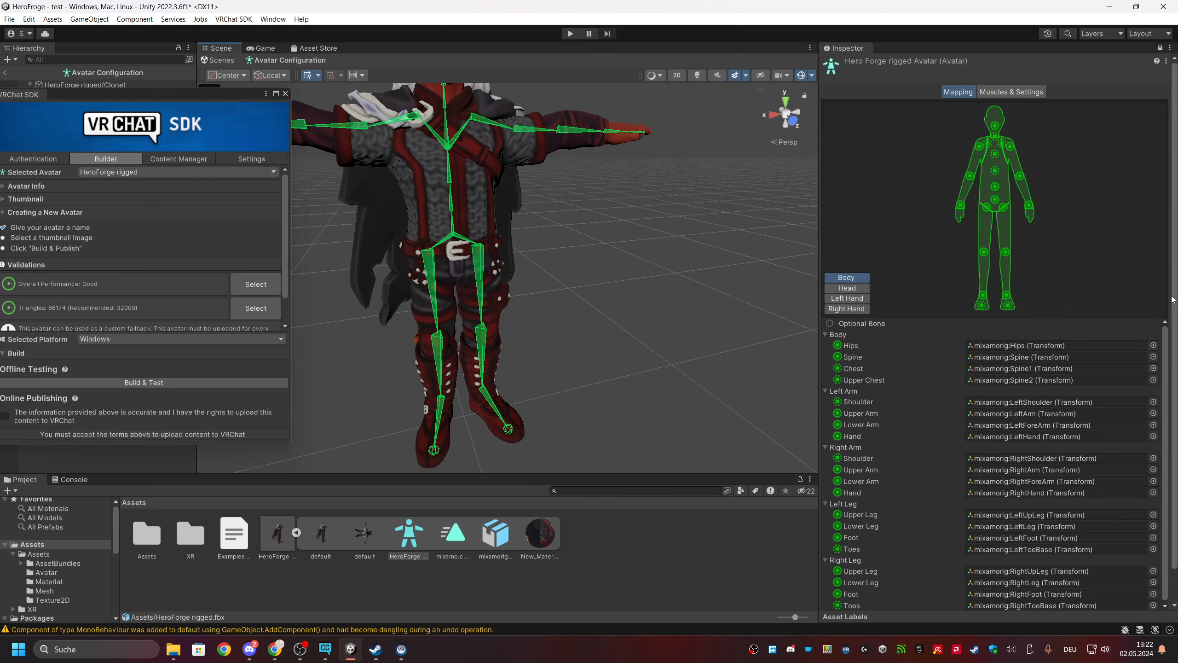
{"action": "left_click_drag", "start_coordinate": [1172, 298], "coordinate": [1172, 319]}
{"action": "left_click", "coordinate": [843, 382]}
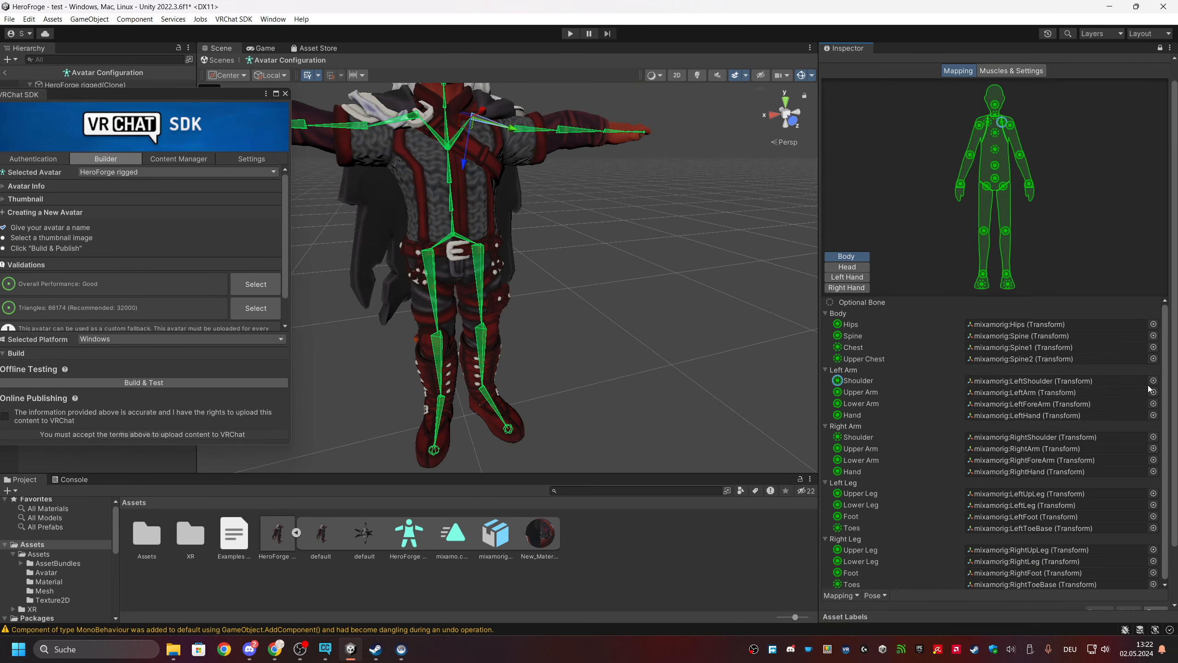
{"action": "scroll", "coordinate": [997, 417], "scroll_direction": "down", "scroll_amount": 3}
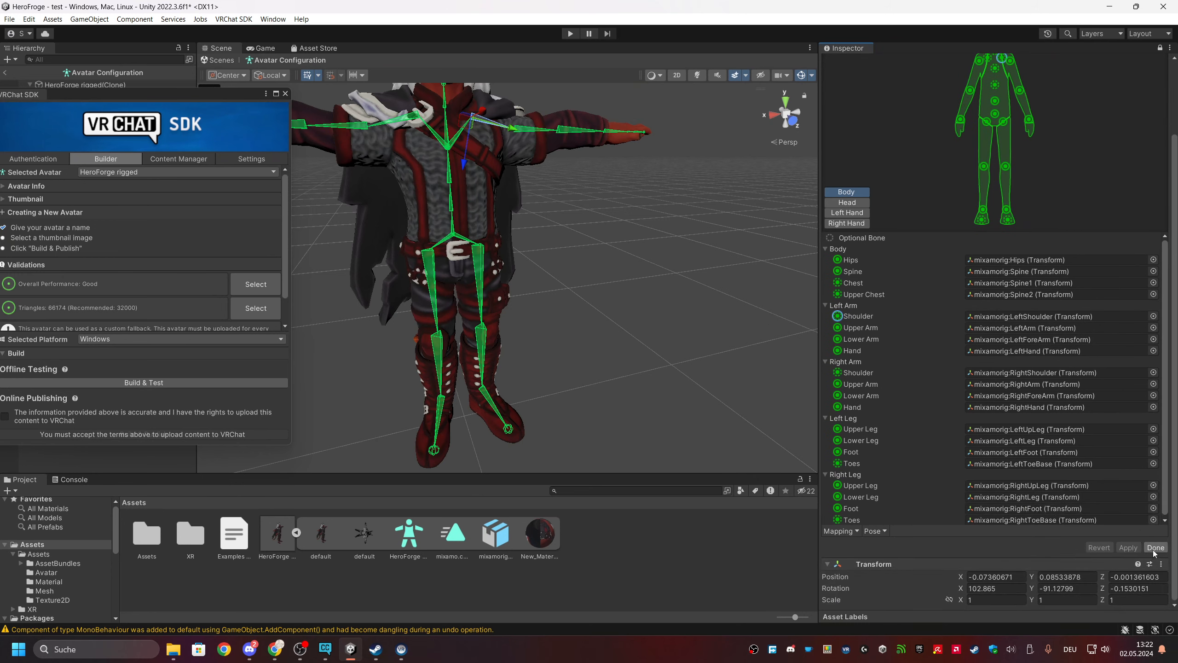
{"action": "left_click", "coordinate": [1155, 568]}
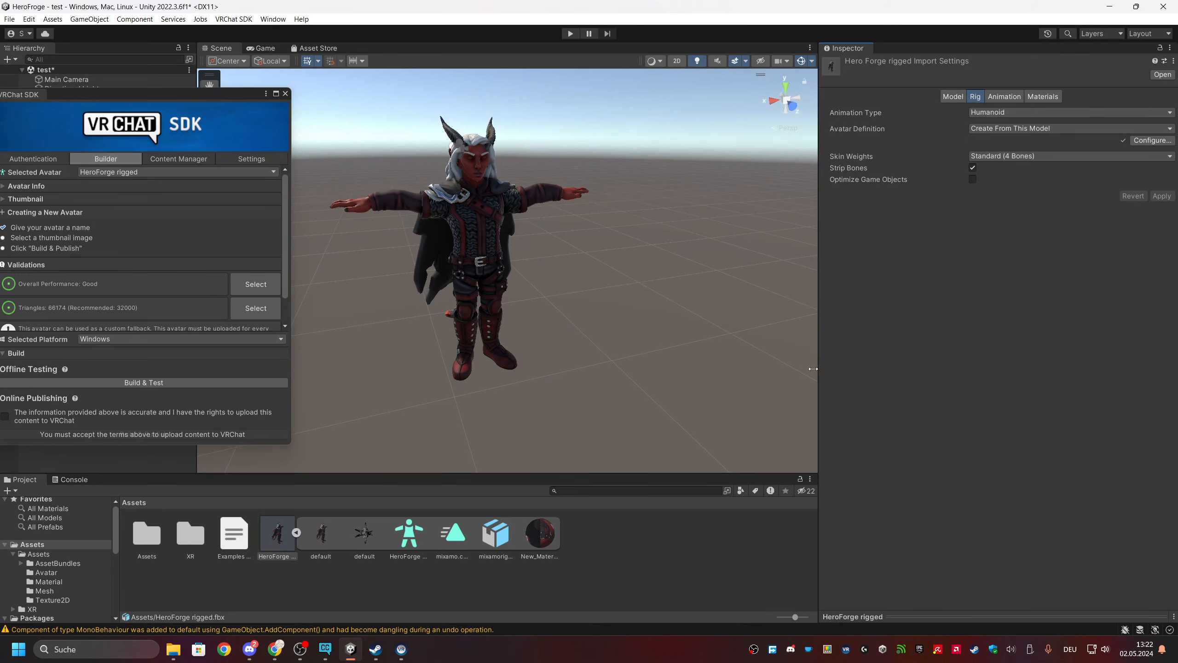
Build the avatar for offline testing in VRChat.
{"action": "left_click", "coordinate": [131, 383]}
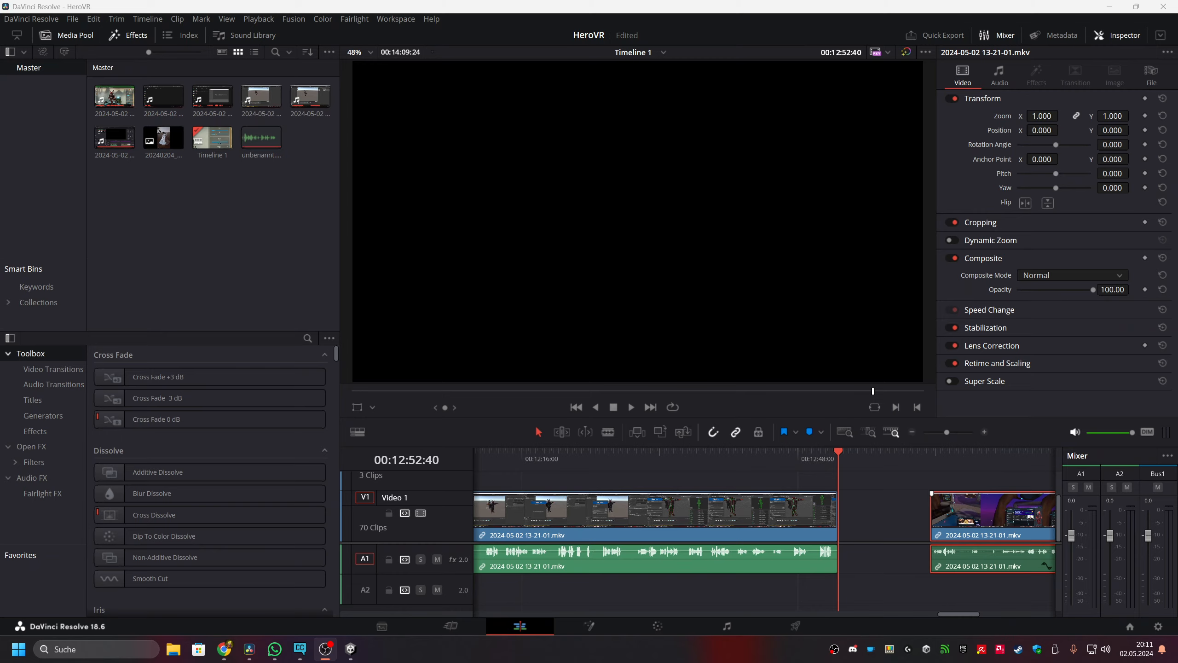
Switch from DaVinci Resolve back to Unity and open the X scale of the rigged model's default mesh for editing.
{"action": "key", "text": "alt+Tab"}
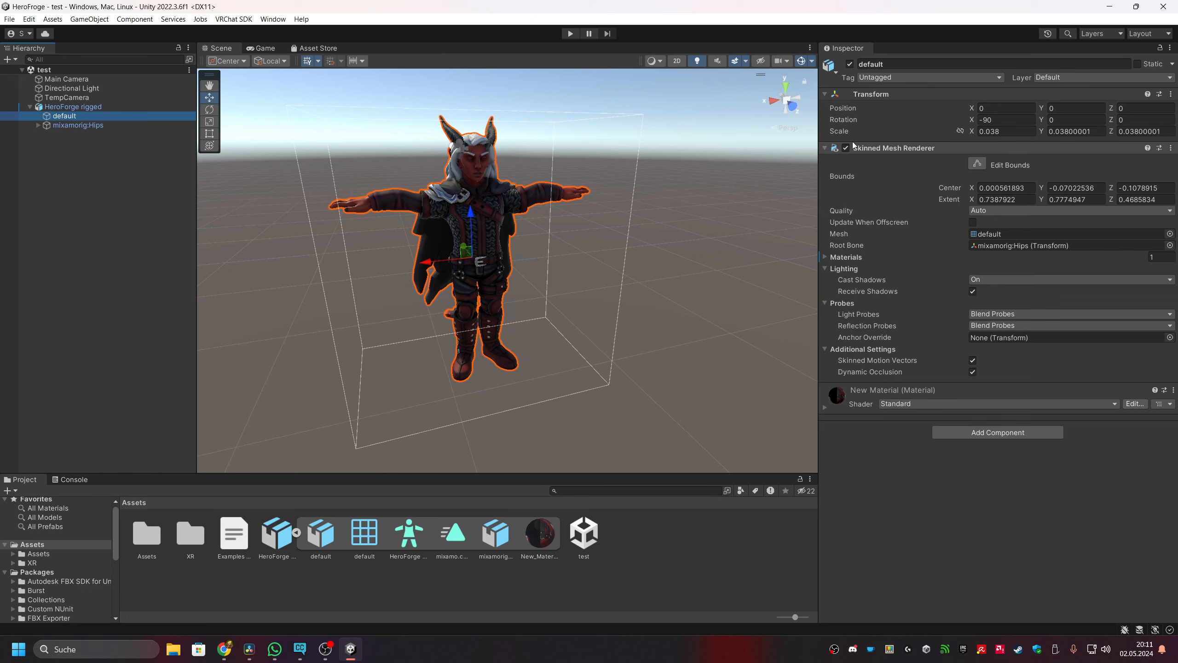
{"action": "left_click", "coordinate": [1008, 133]}
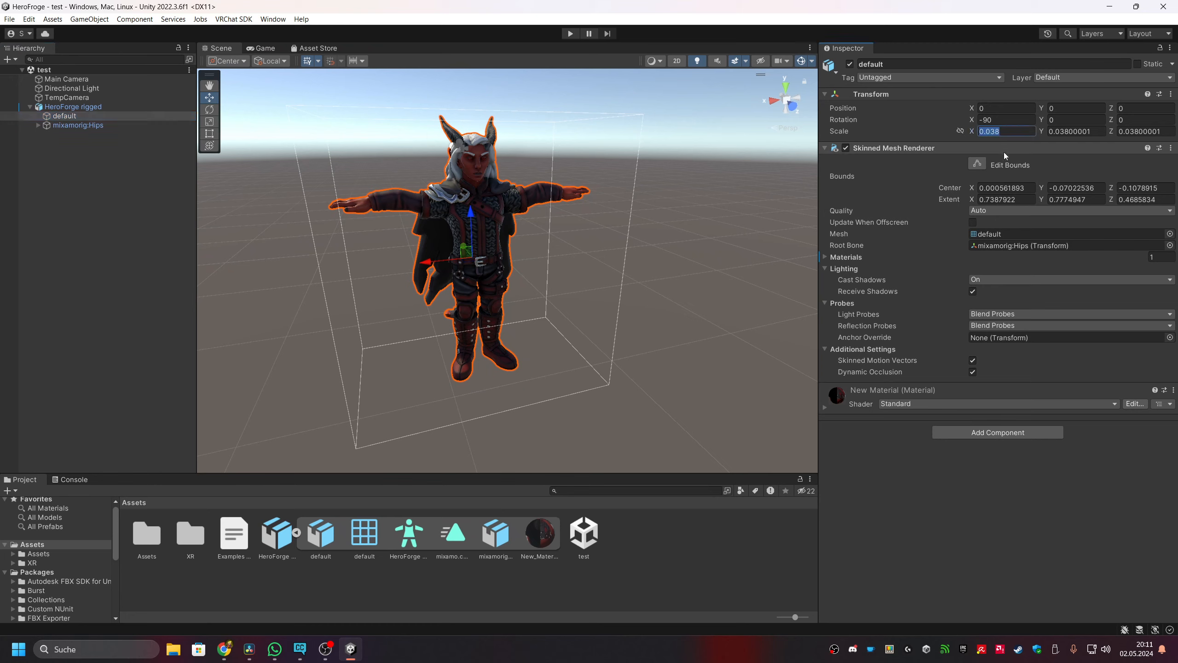